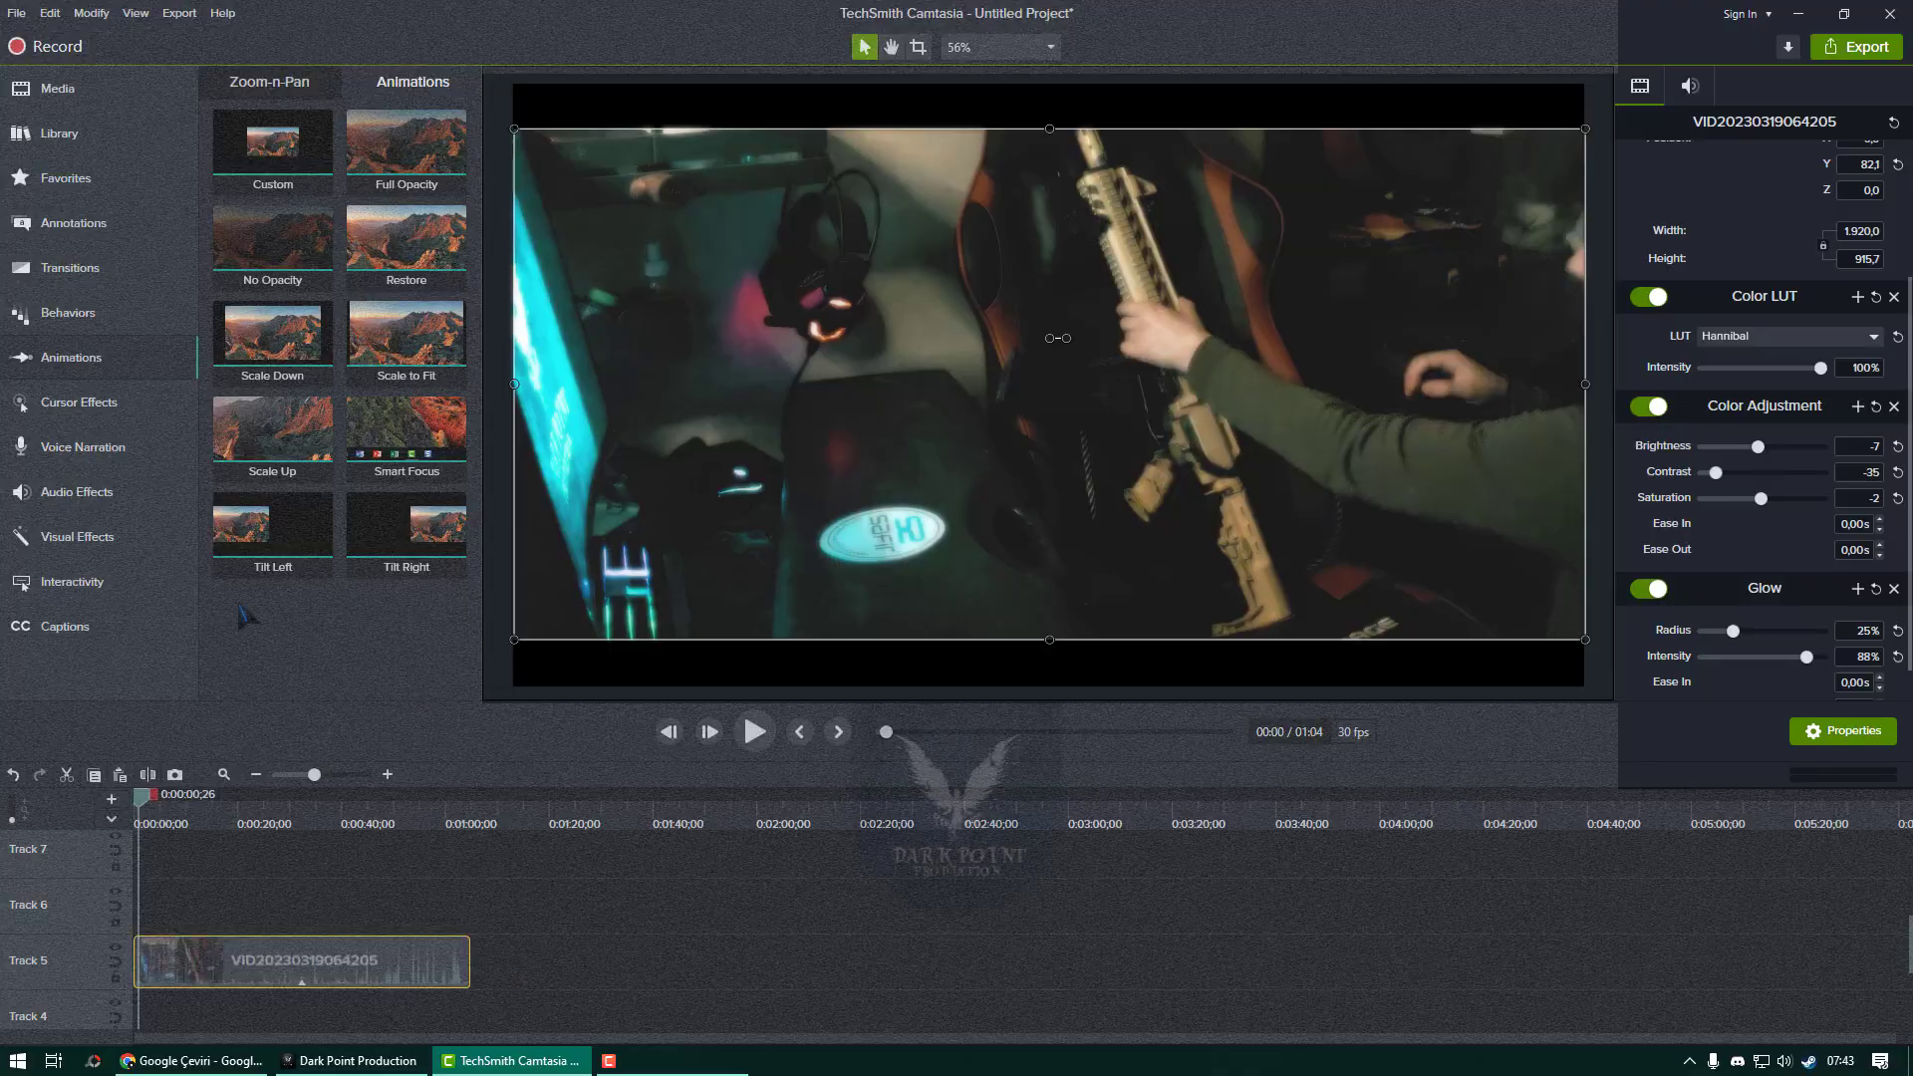
Set a custom animation over the clip's first five seconds, enlarging the clip to about 2,876 × 1,372 along the canvas's right edge; preview it.
left_click_drag(152, 976, 9, 965)
scroll(158, 971, "up", 7)
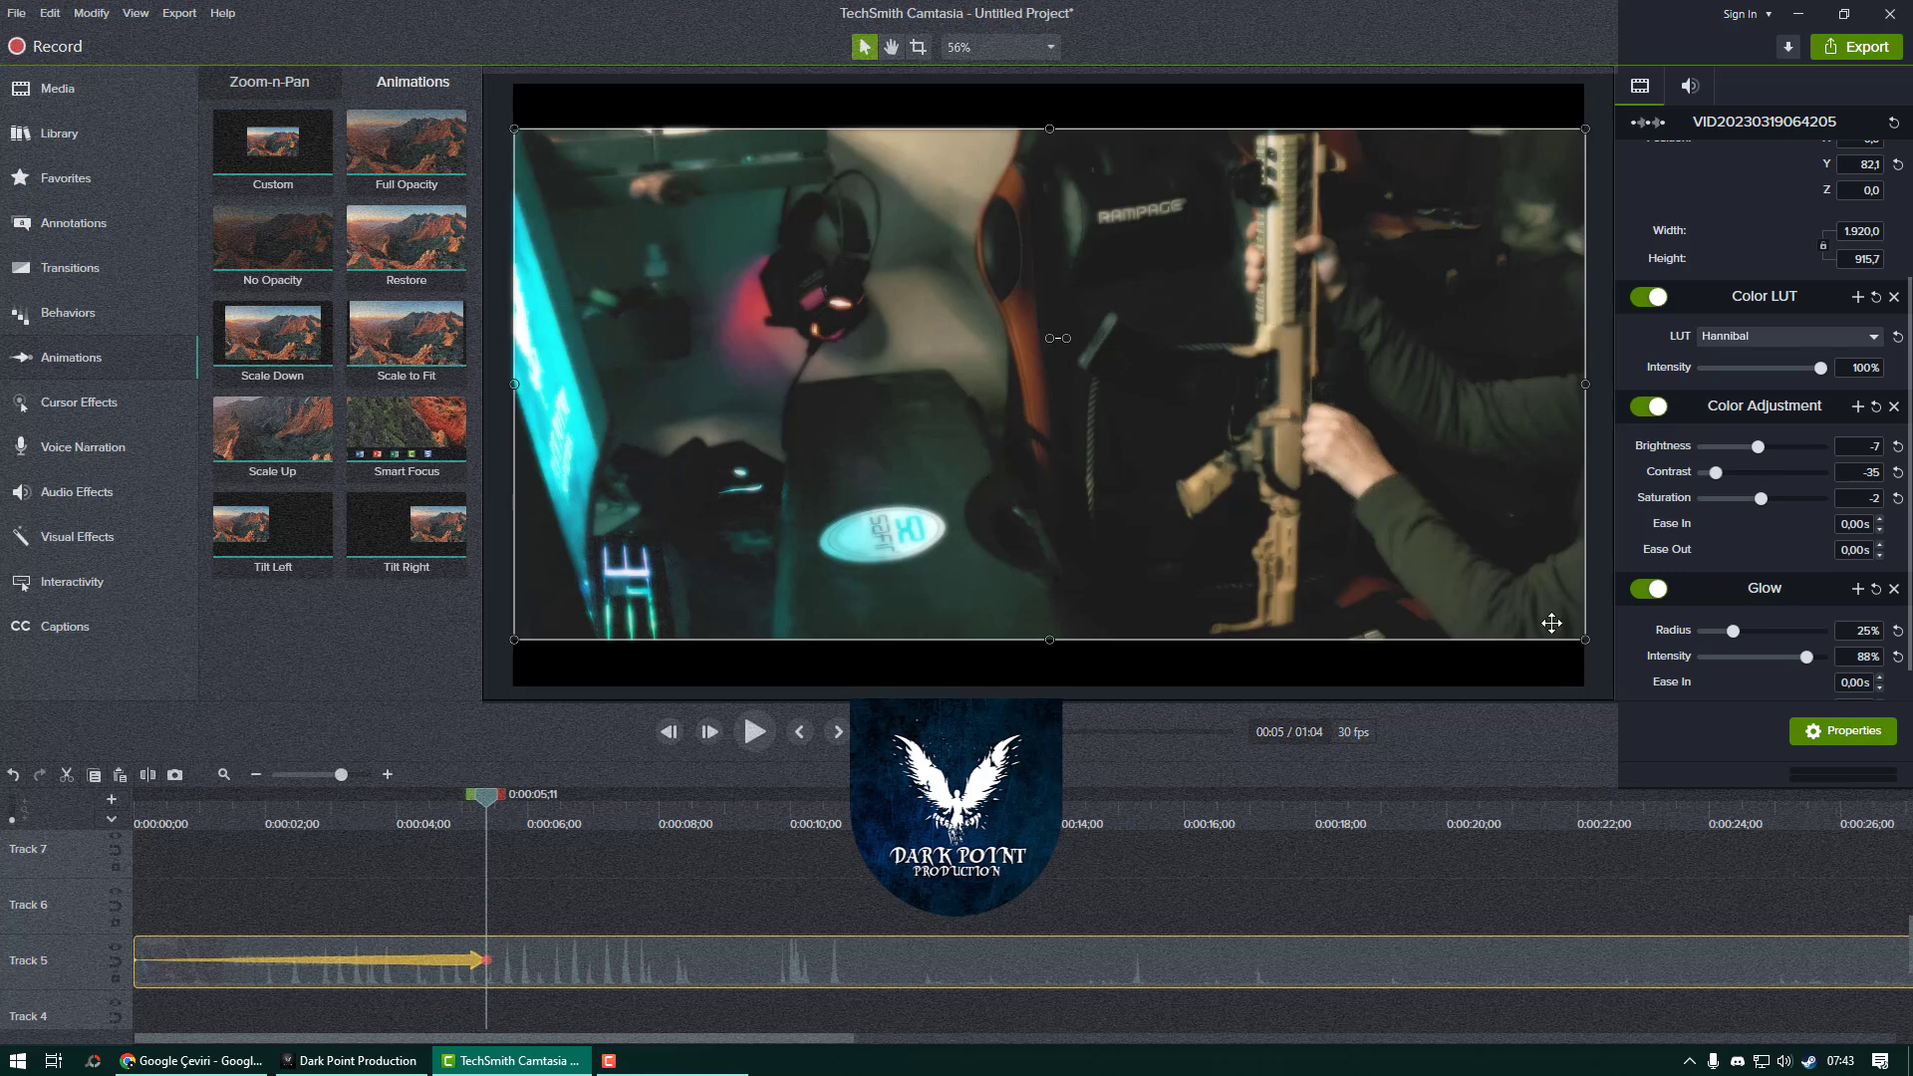
scroll(1395, 493, "down", 1)
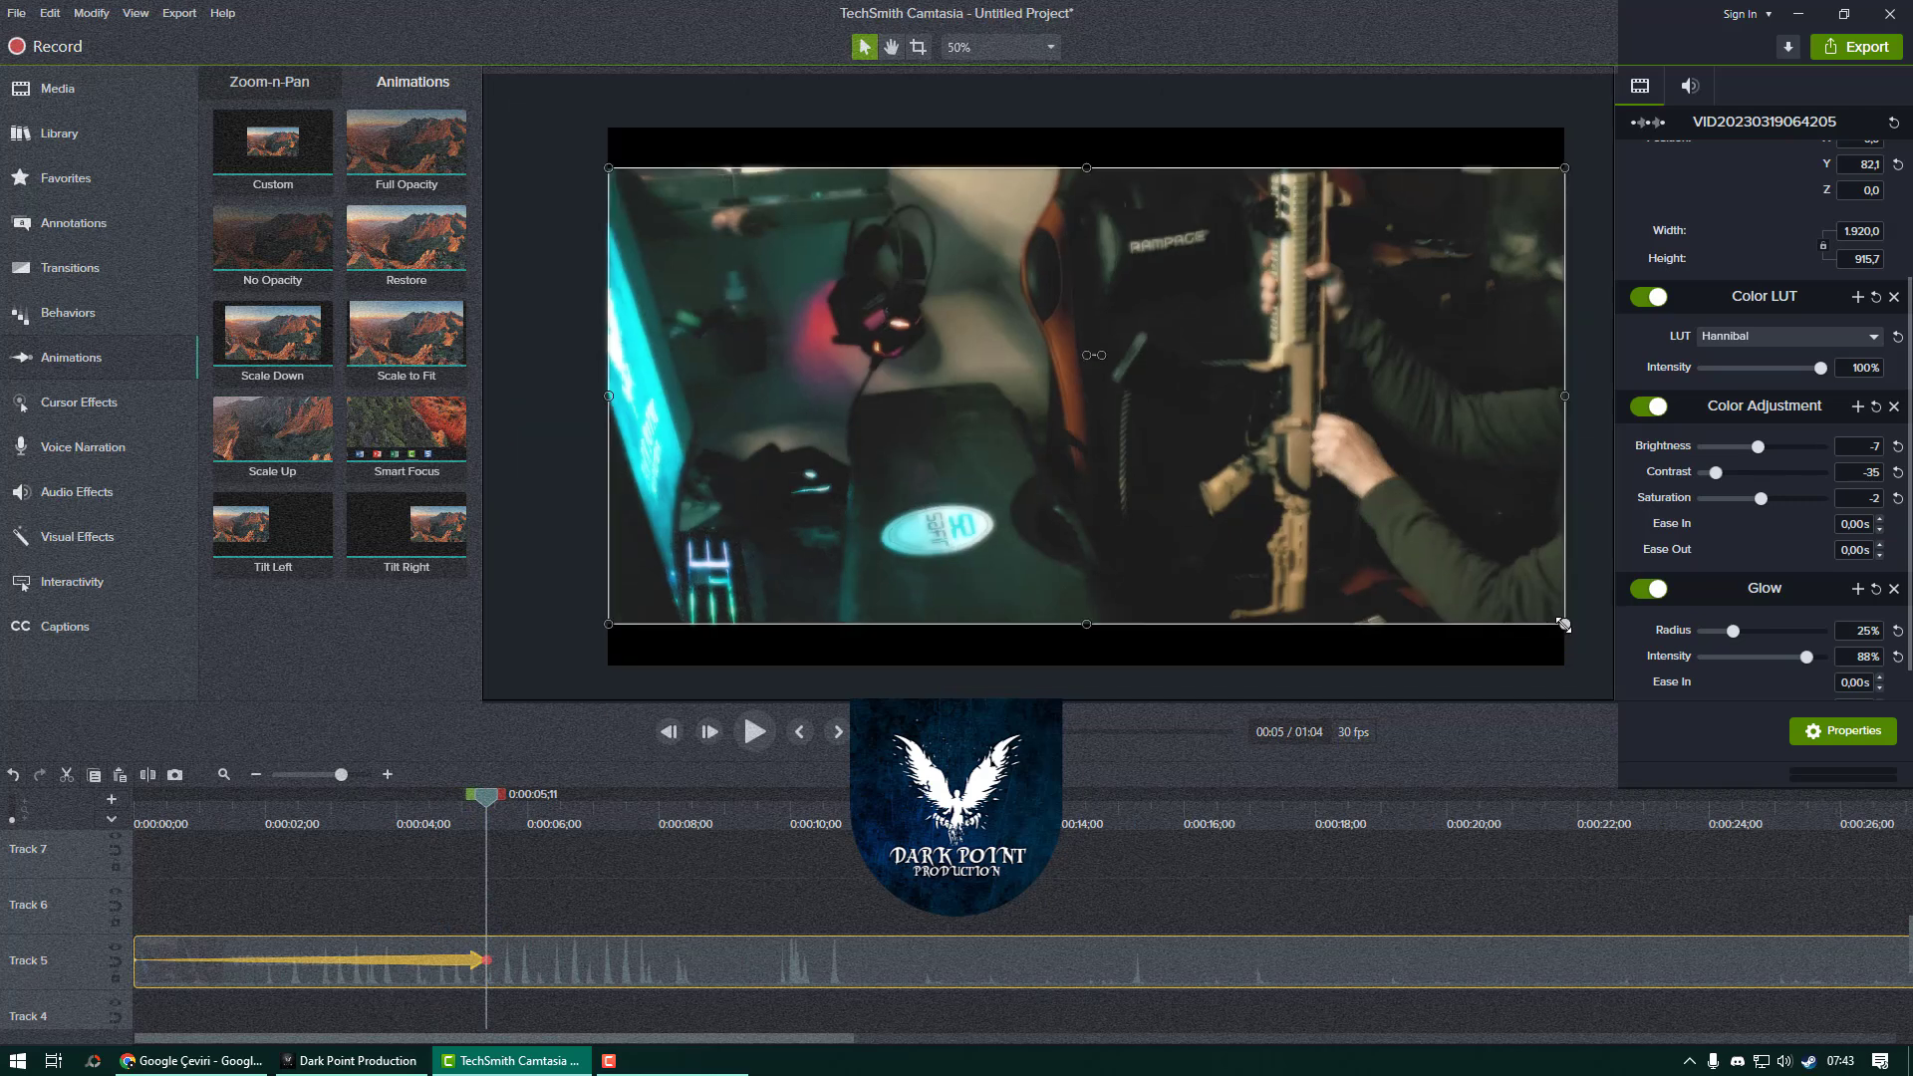
left_click_drag(1566, 626, 1658, 737)
left_click_drag(1526, 580, 1286, 572)
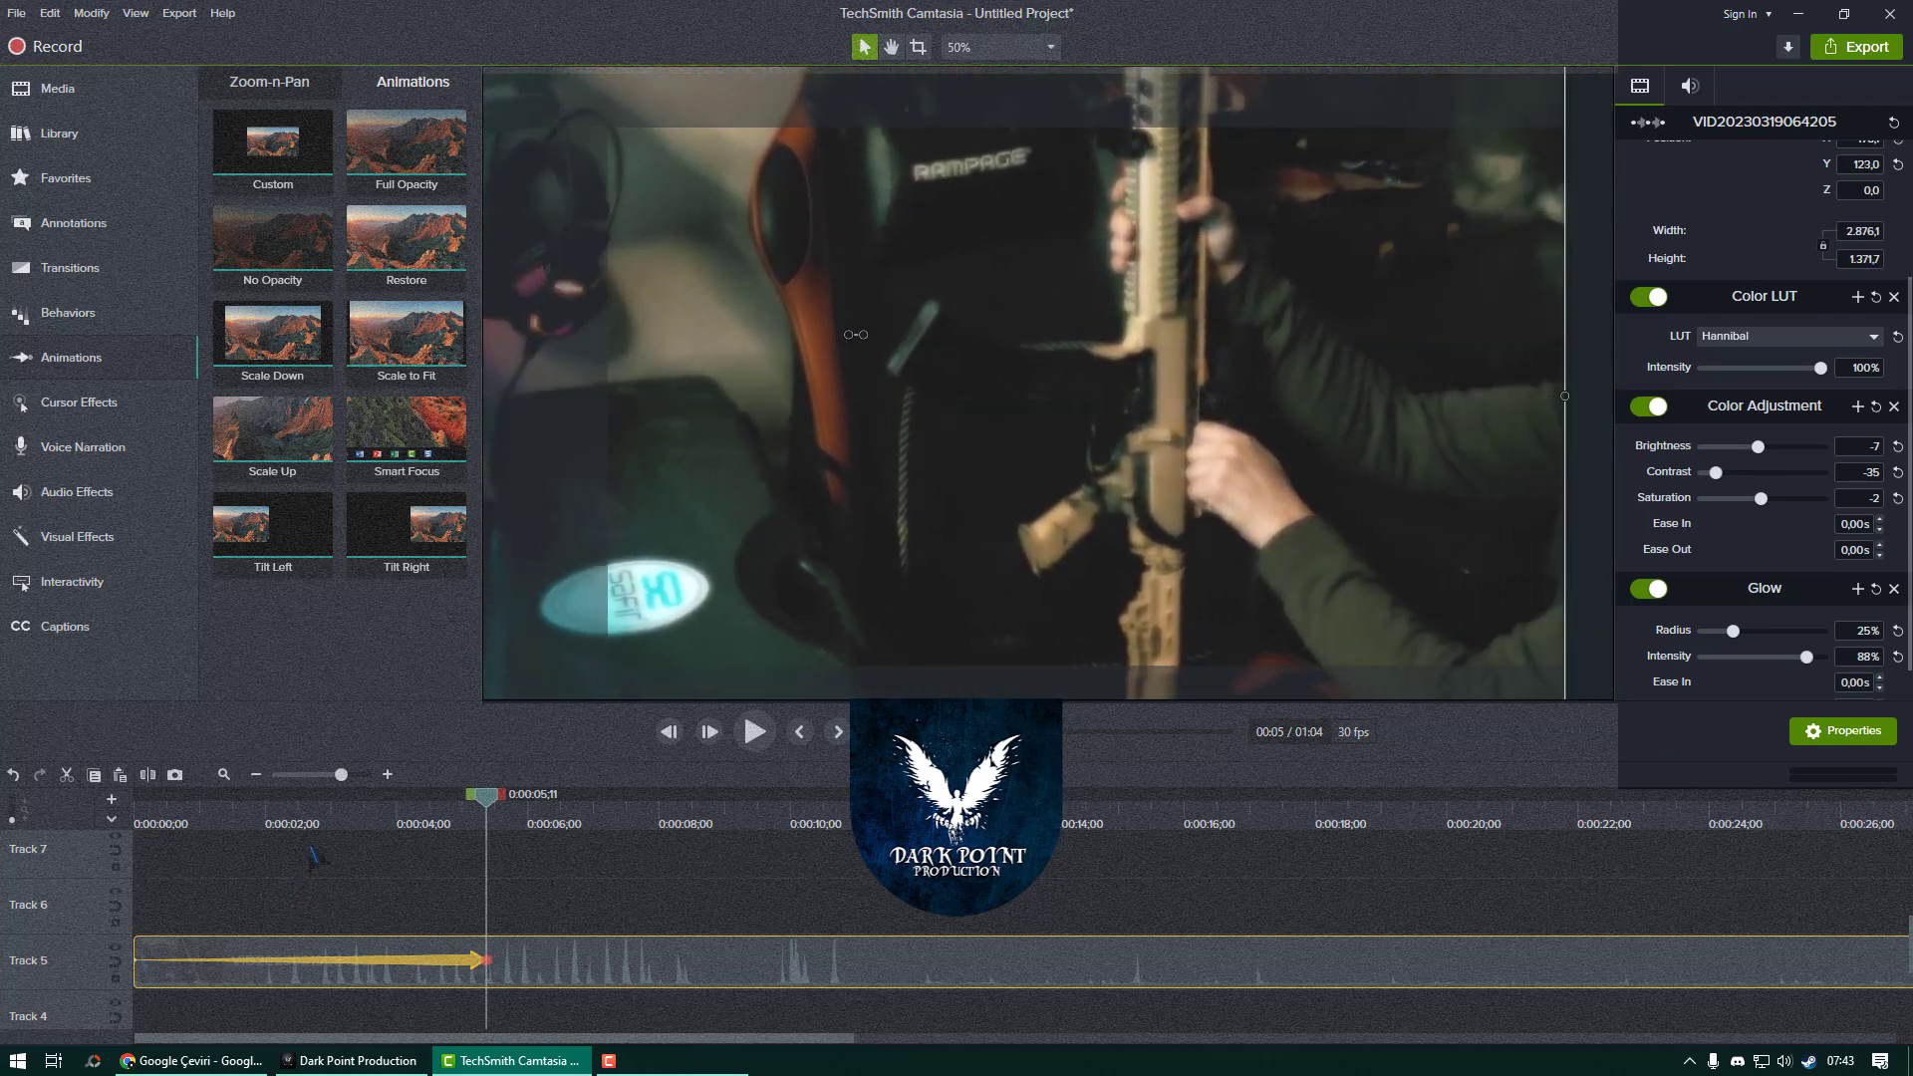
key("Home")
key("space")
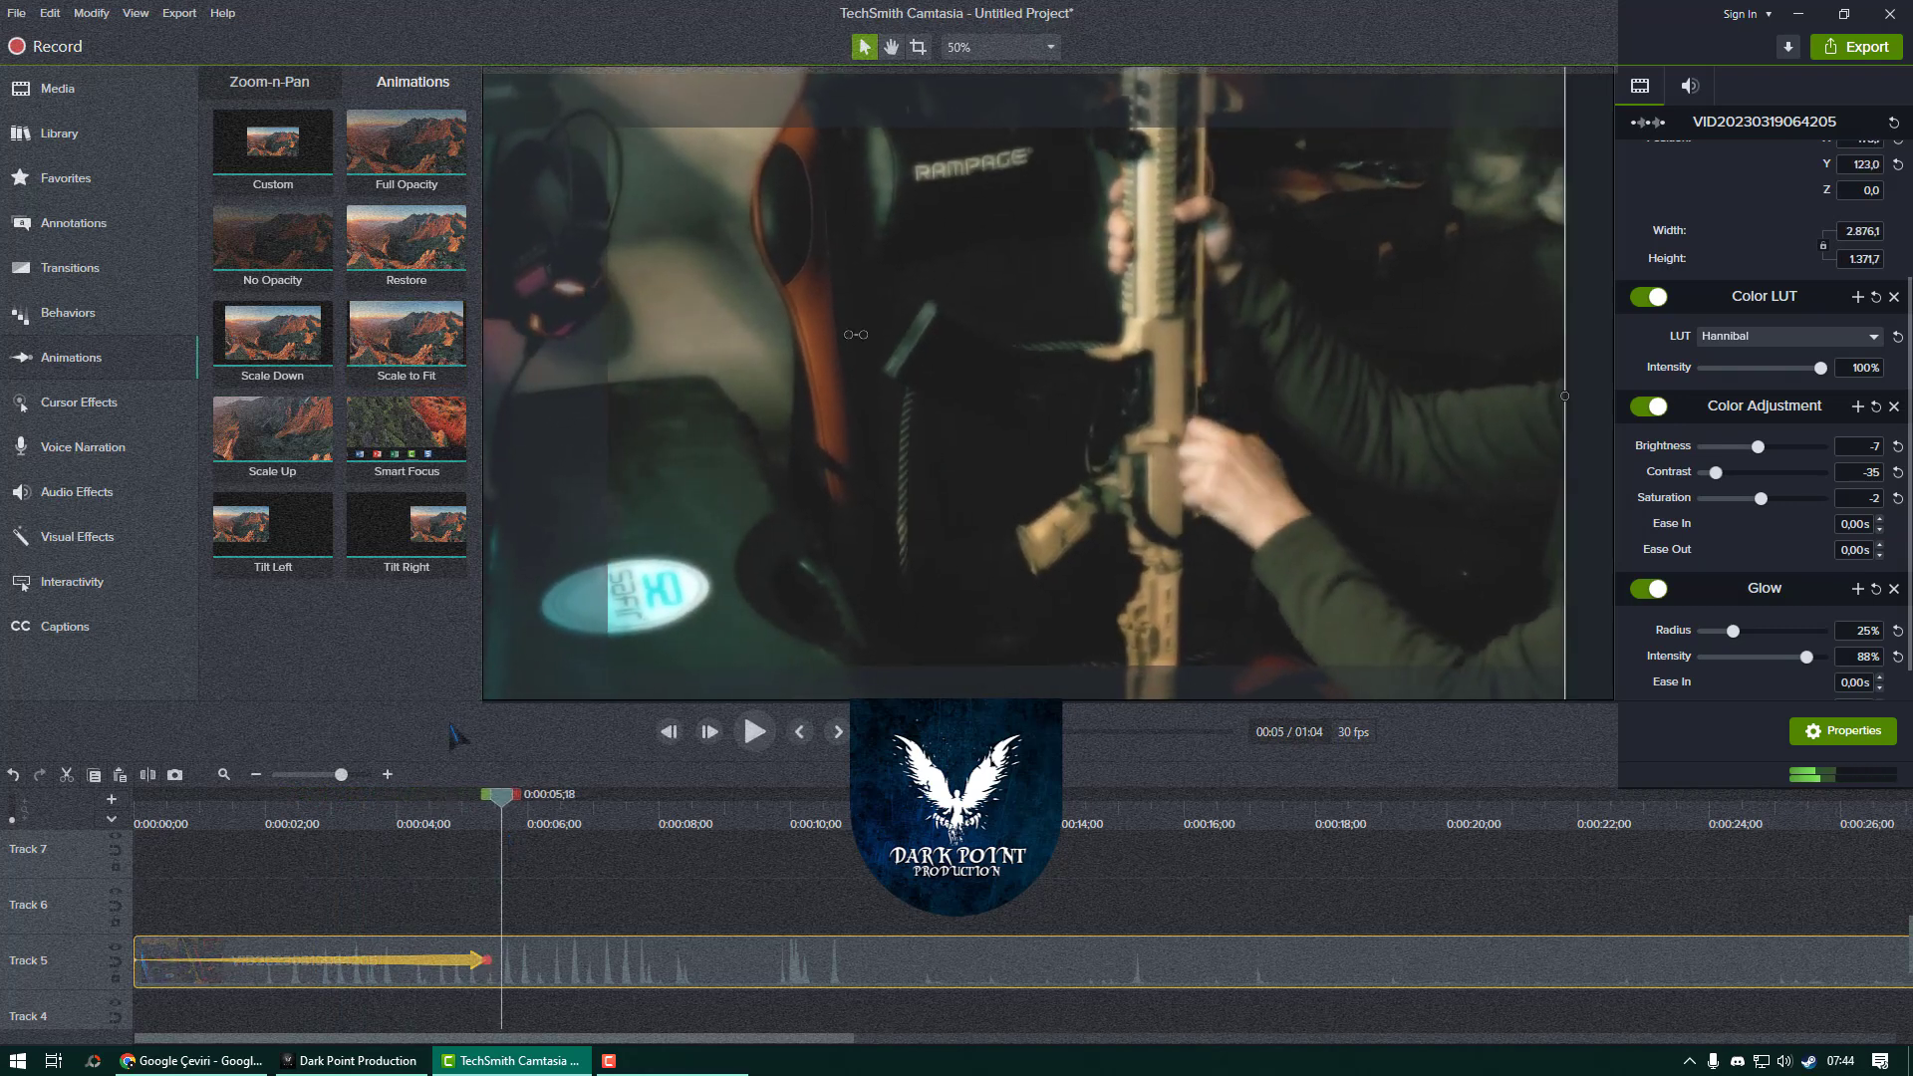
Add a second custom animation ending at about 14 seconds and shift the clip up and to the right, to about Y 268.9.
left_click_drag(298, 162, 1057, 965)
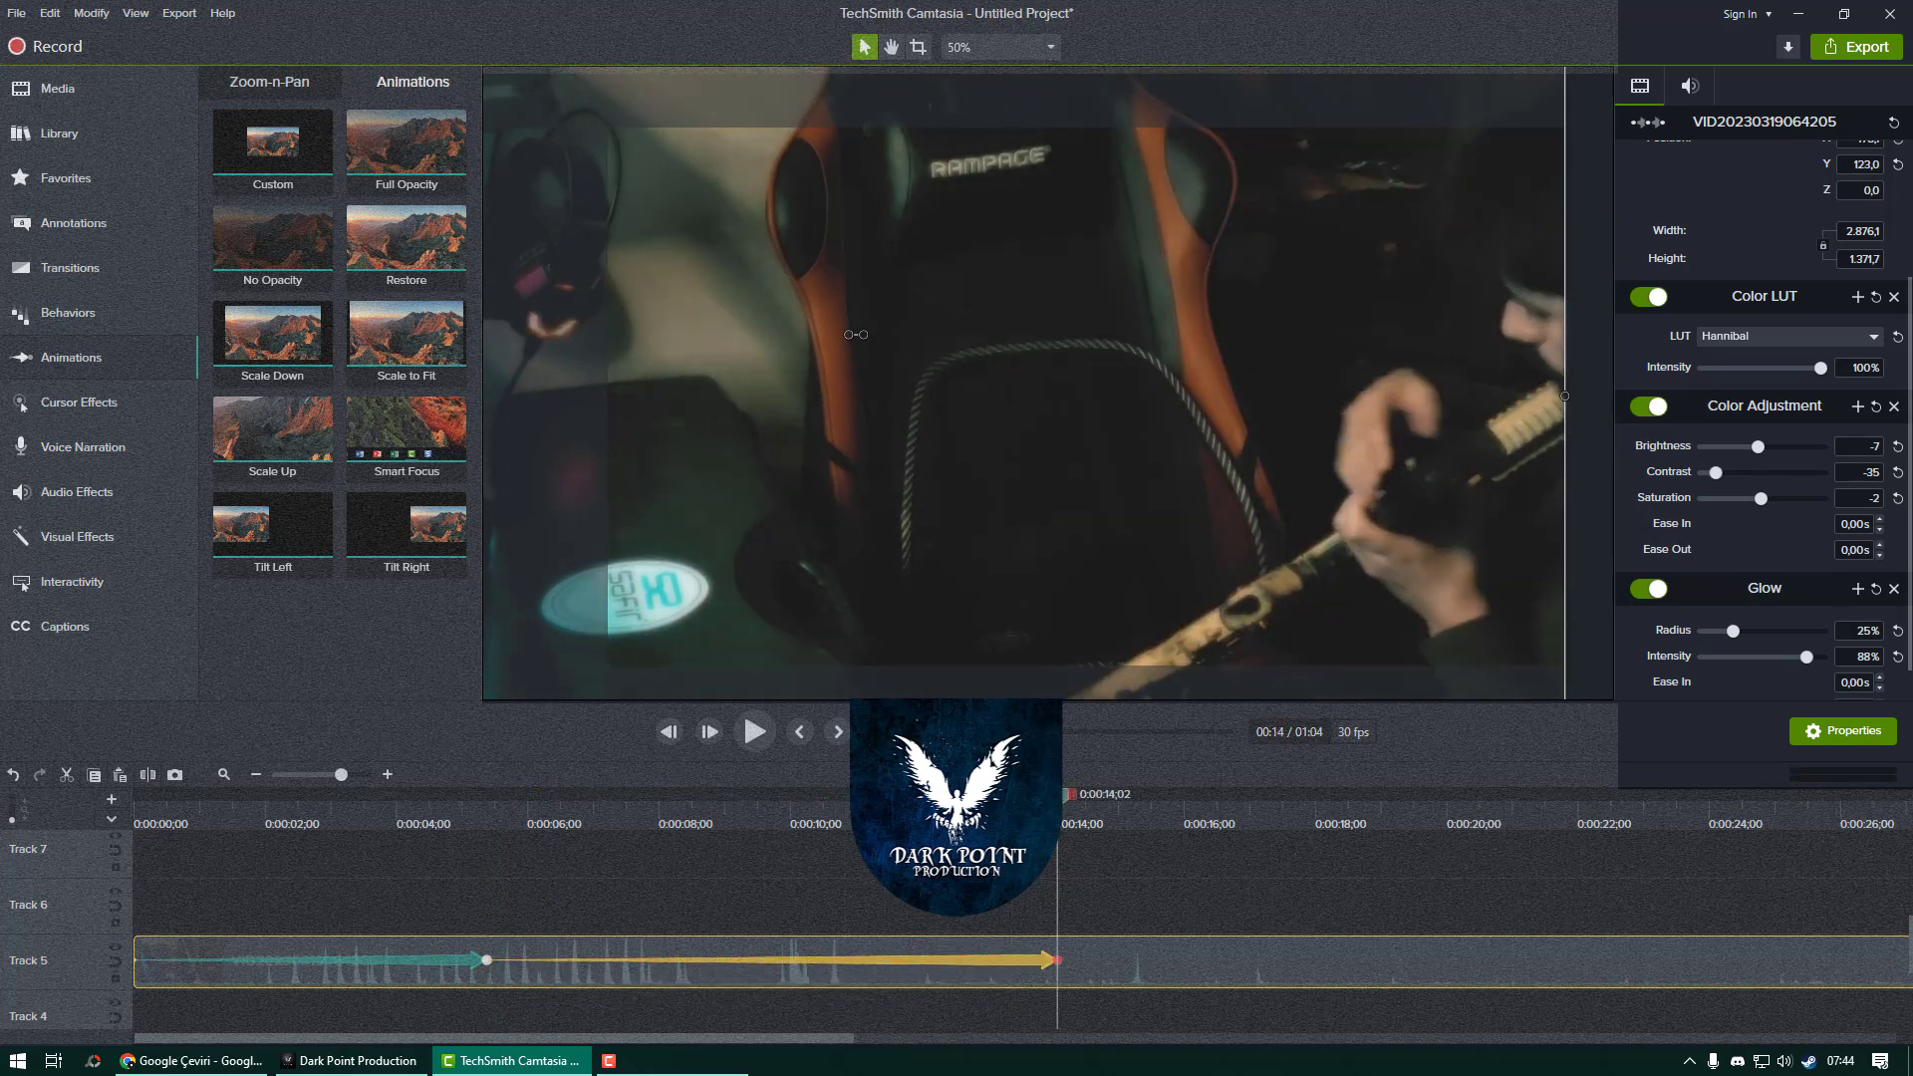
left_click_drag(790, 817, 1001, 894)
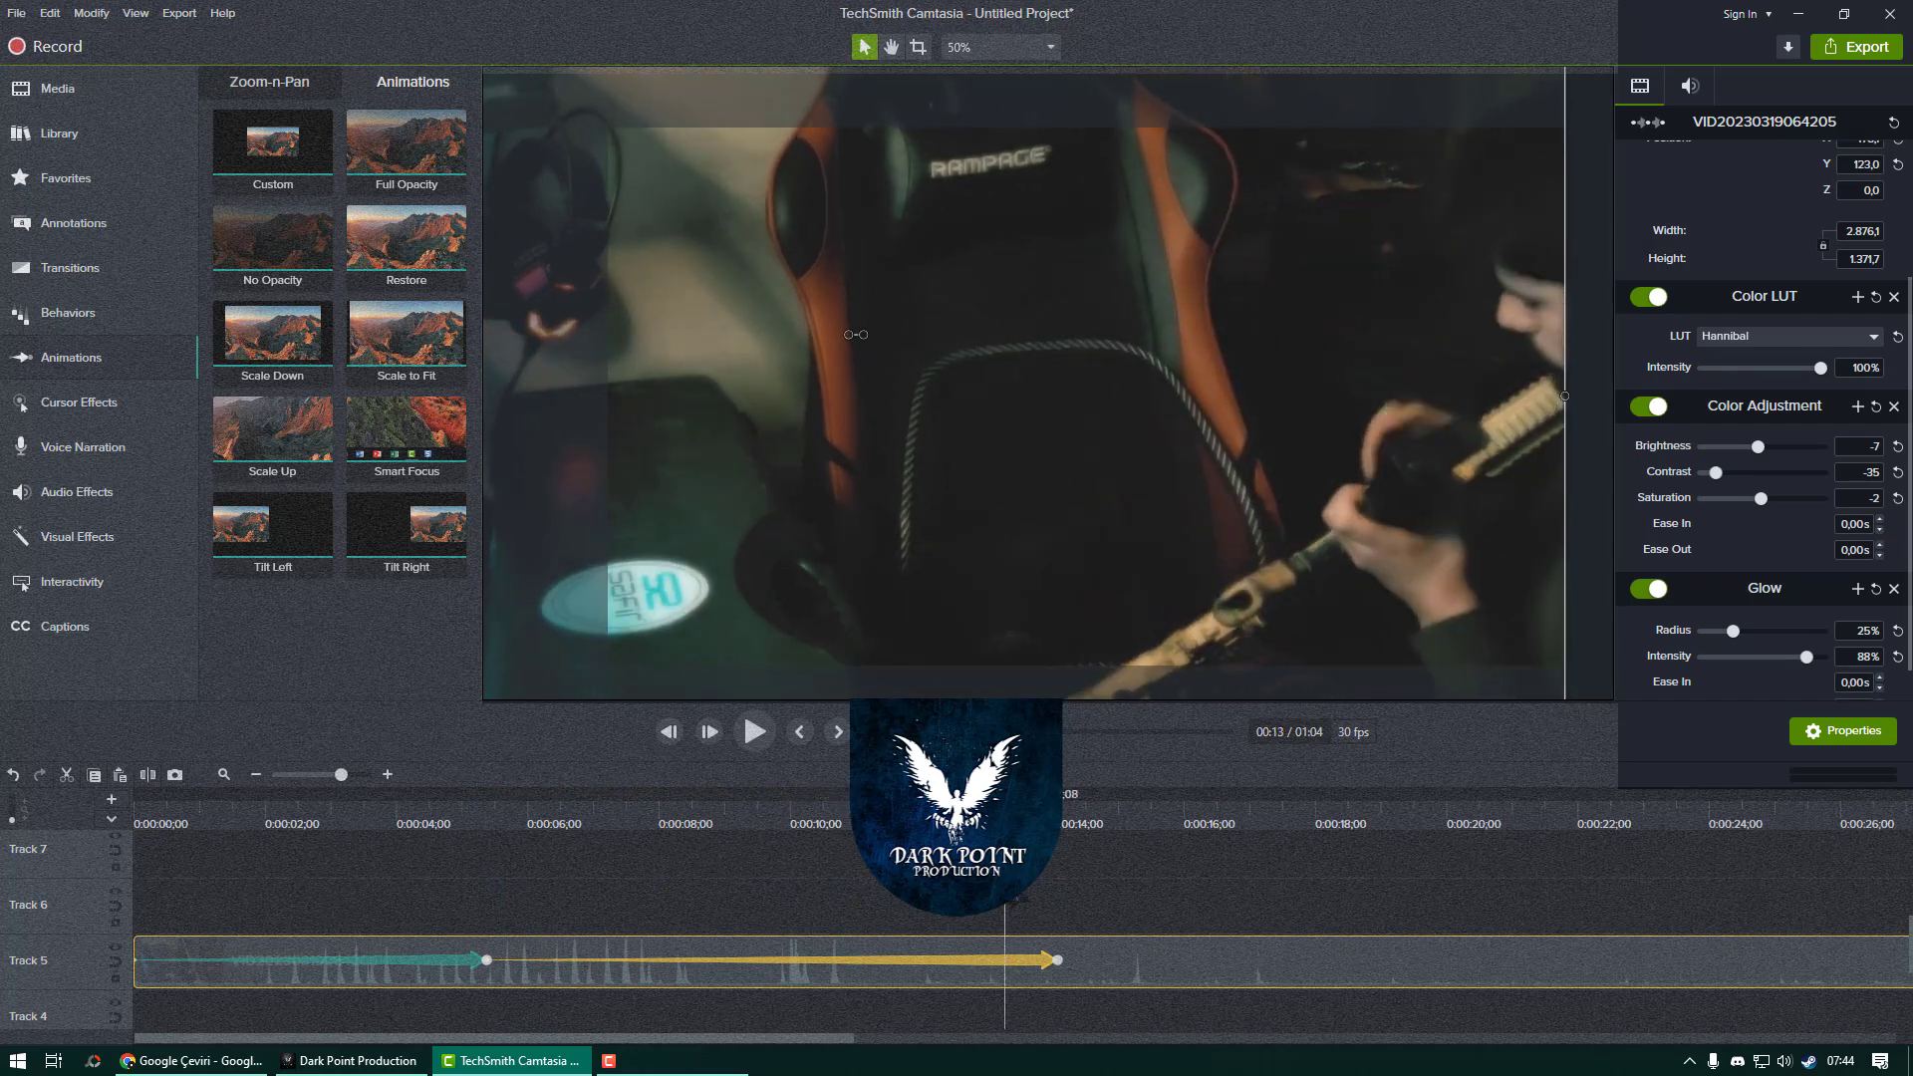
left_click_drag(1074, 567, 1282, 502)
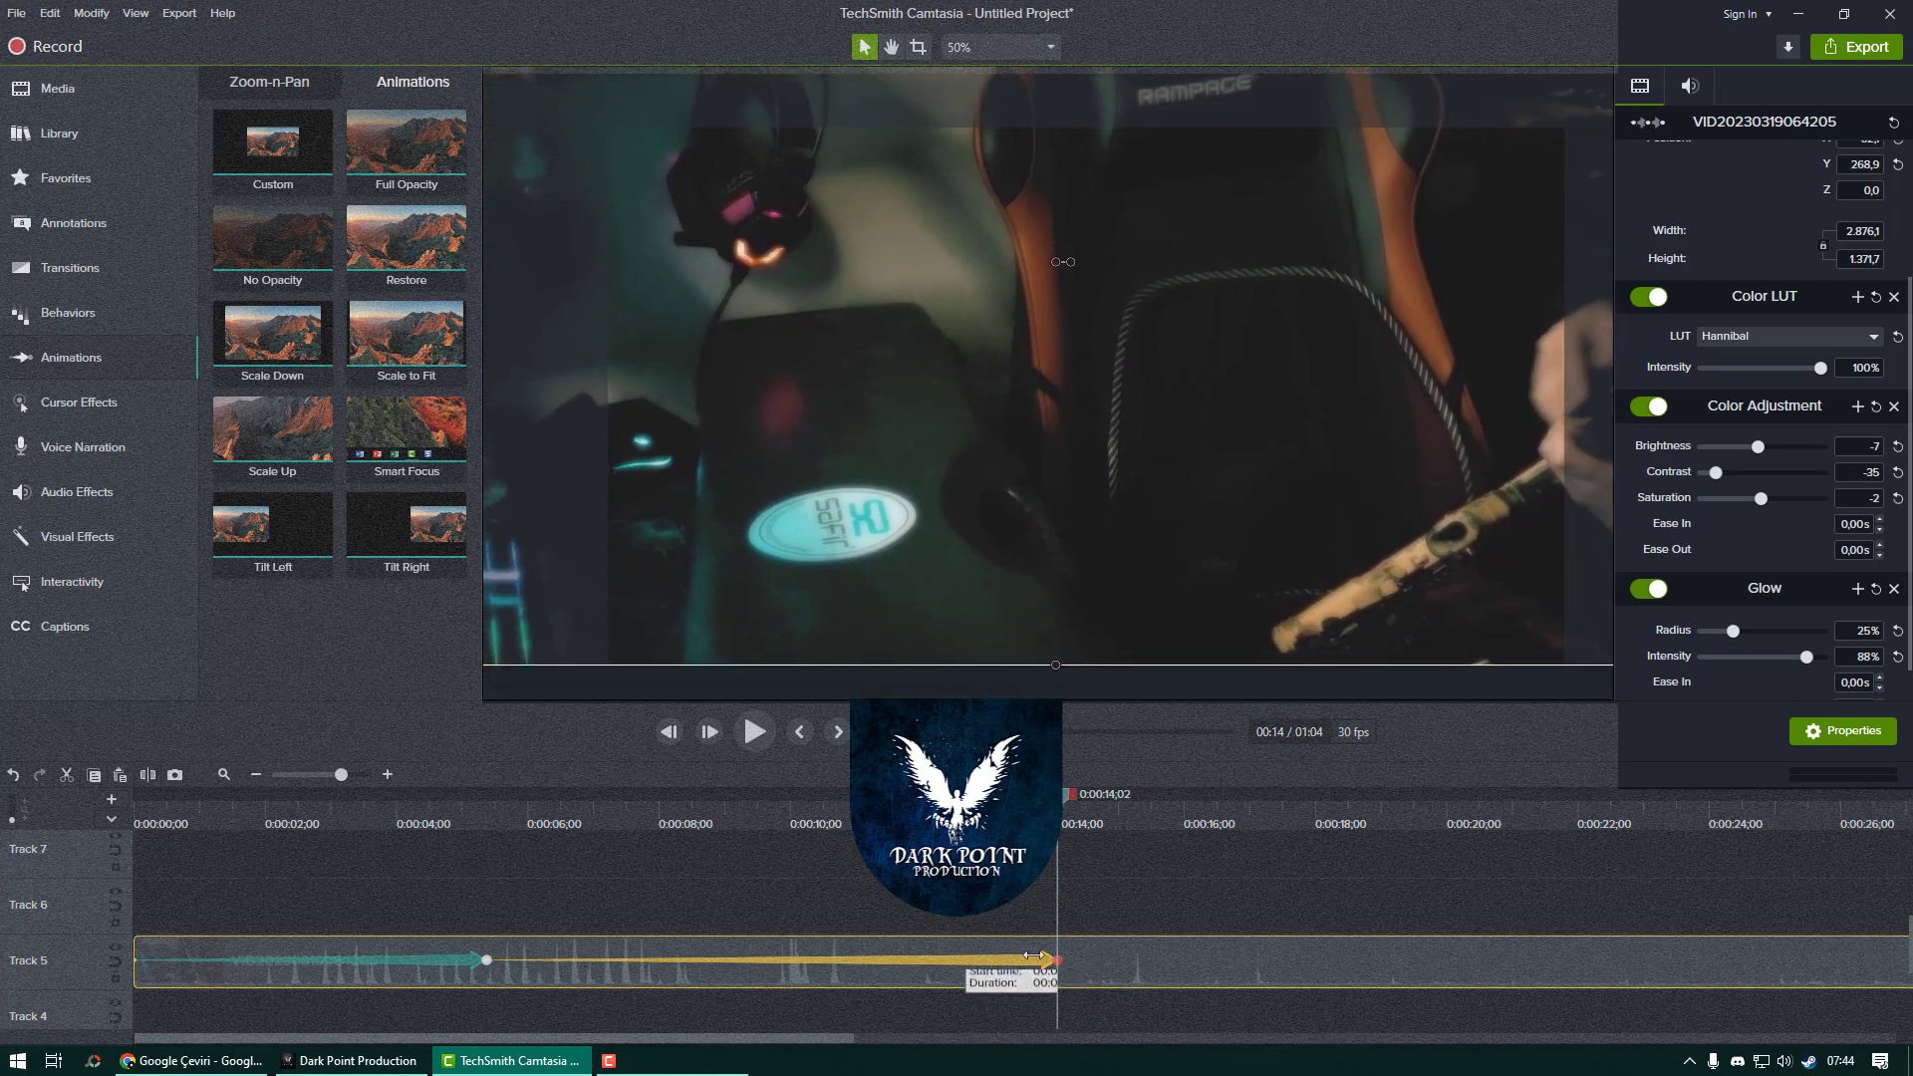
Shorten the second animation to end at about 9.5 seconds and play the opening to check the motion.
left_click_drag(1053, 959, 765, 959)
left_click_drag(502, 831, 136, 837)
scroll(788, 847, "down", 3)
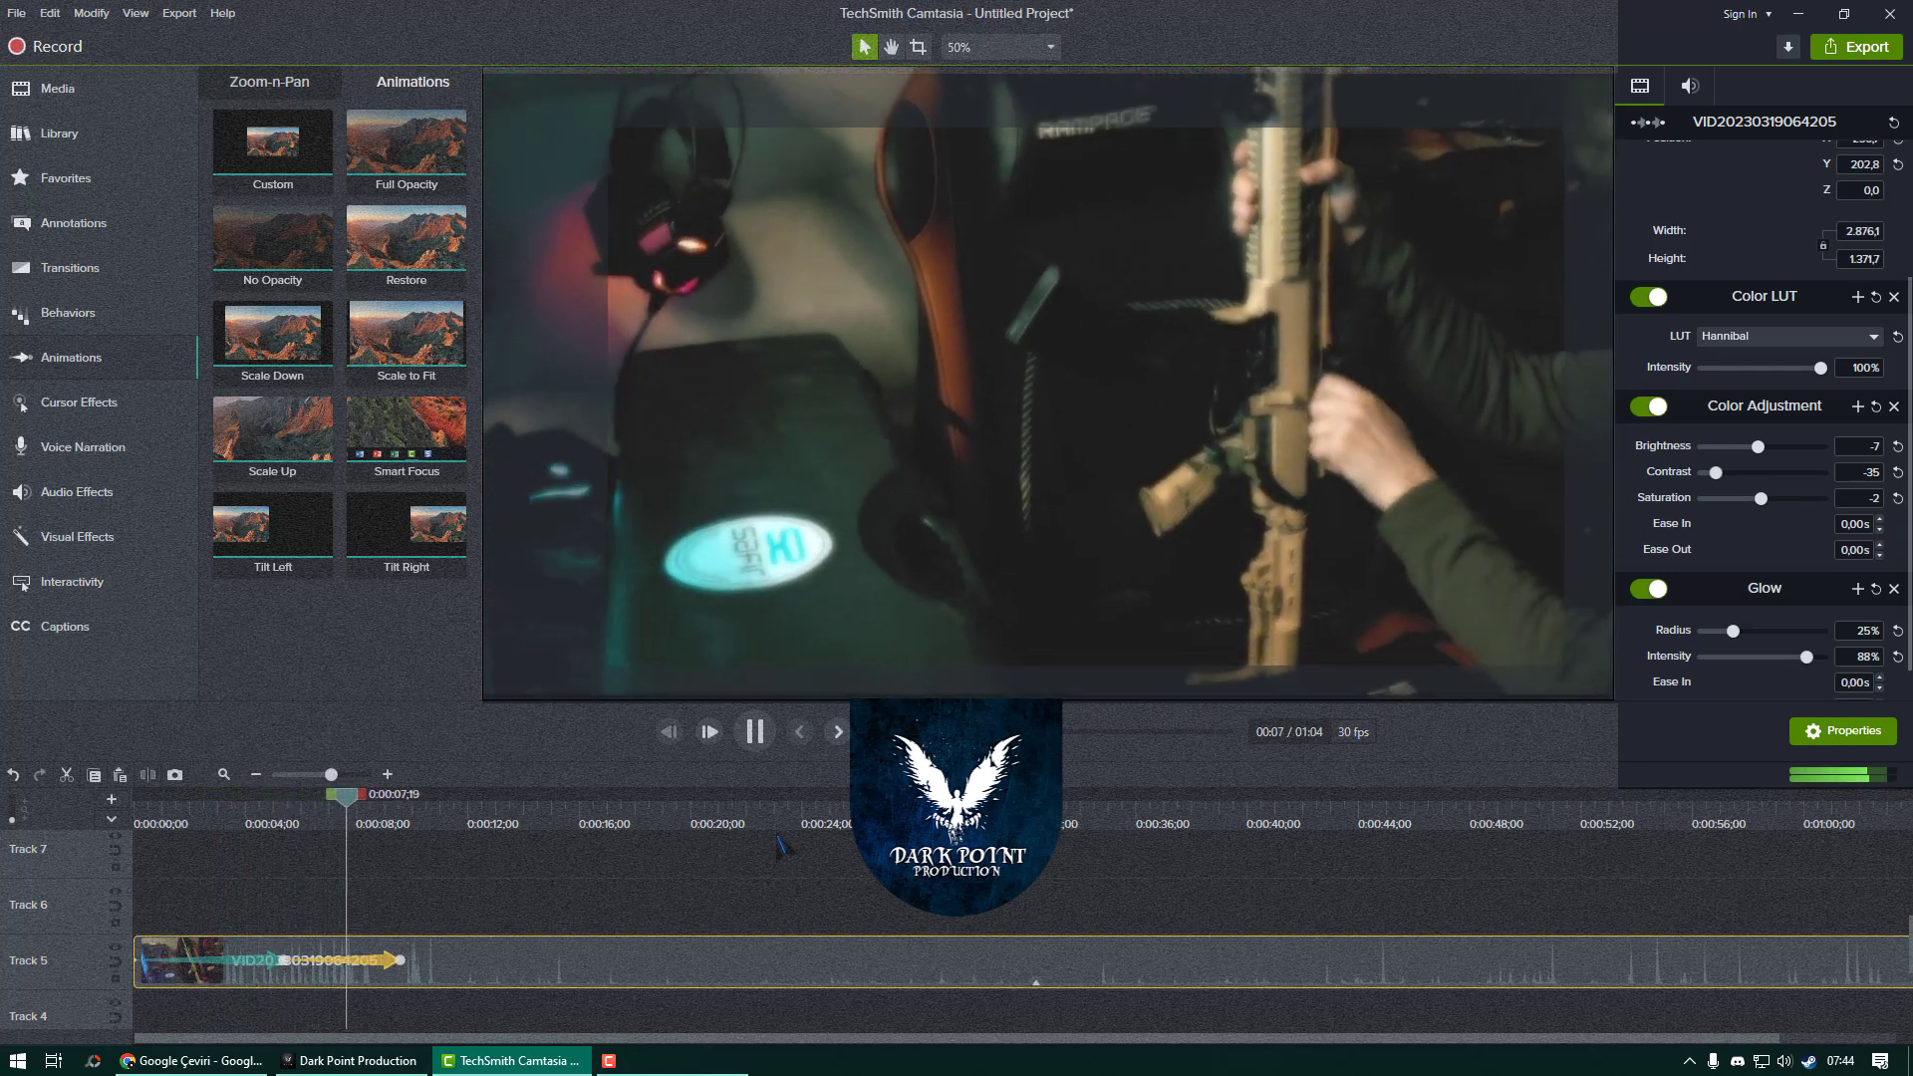
key("space")
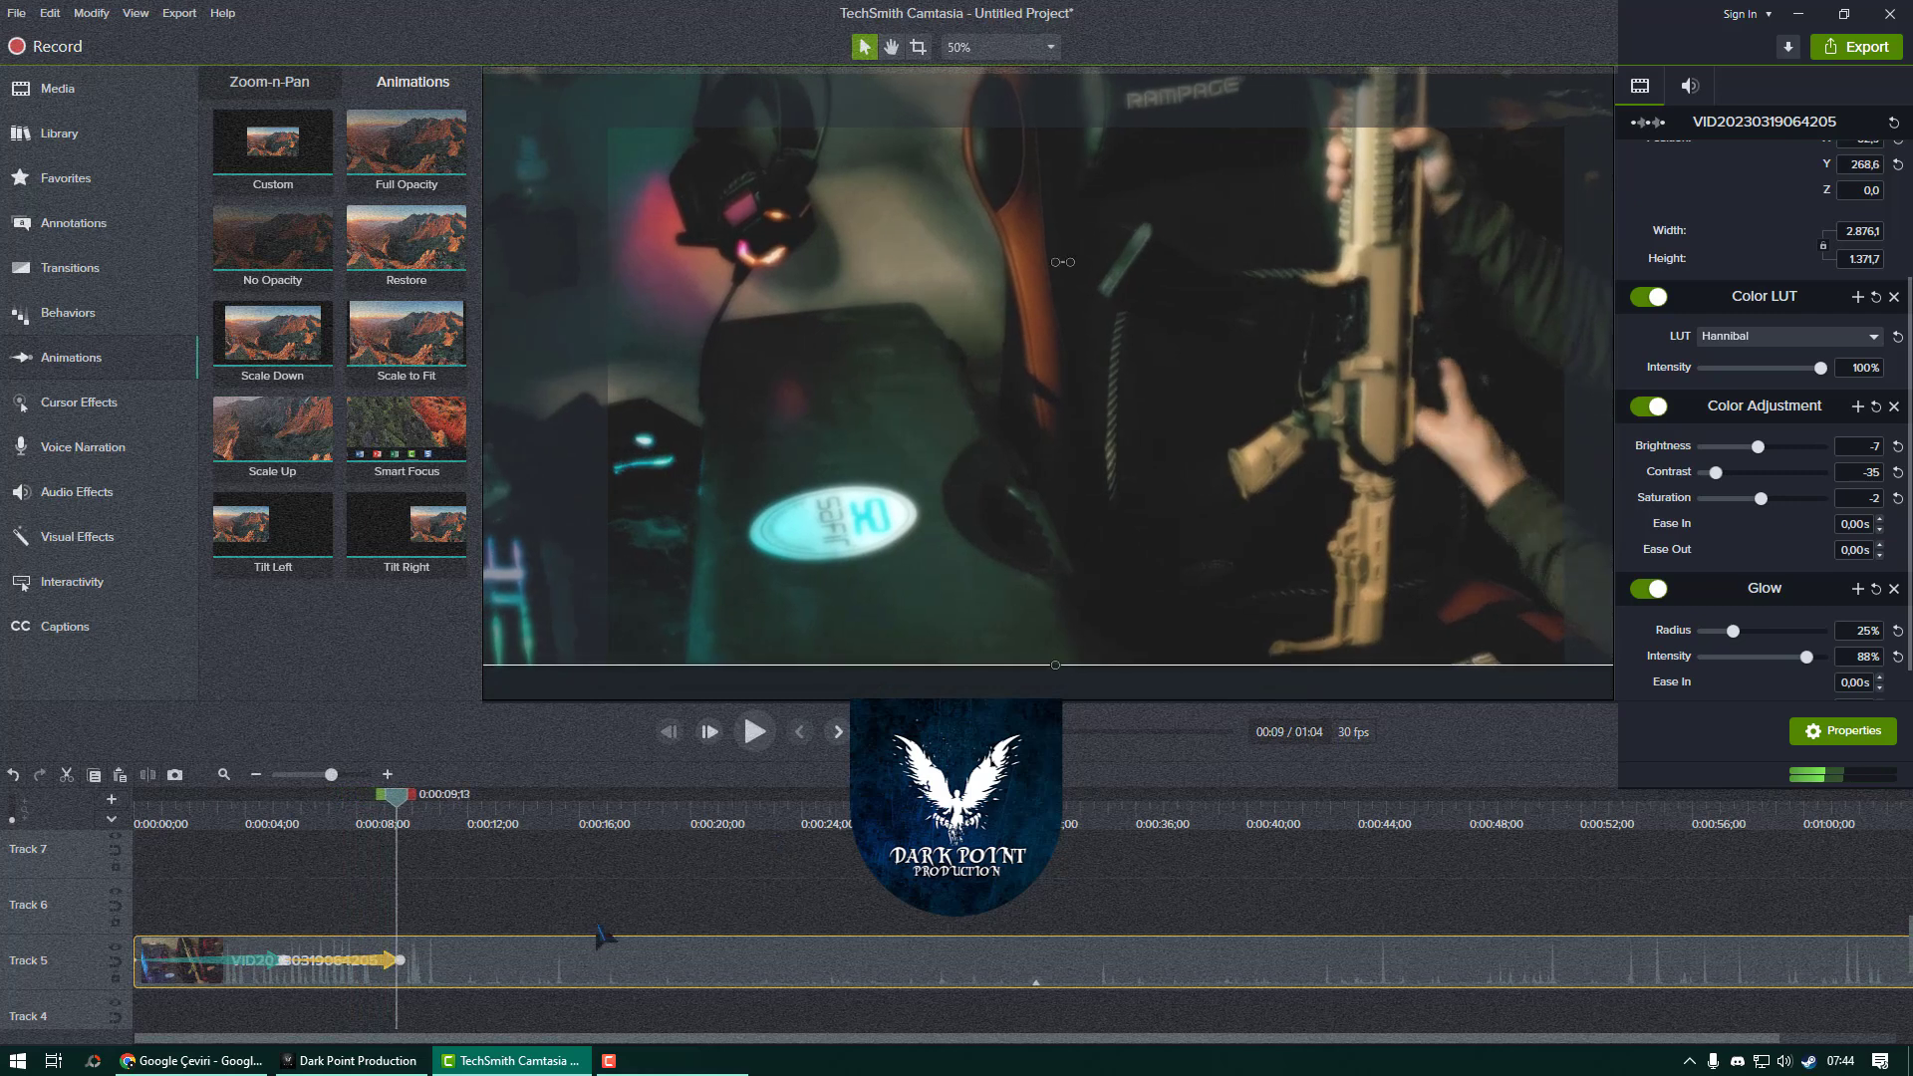
Add a third animation ending at about 21 seconds, with the clip enlarged to about 3,061 × 1,460 and aligned right; preview the start.
left_click_drag(304, 178, 721, 963)
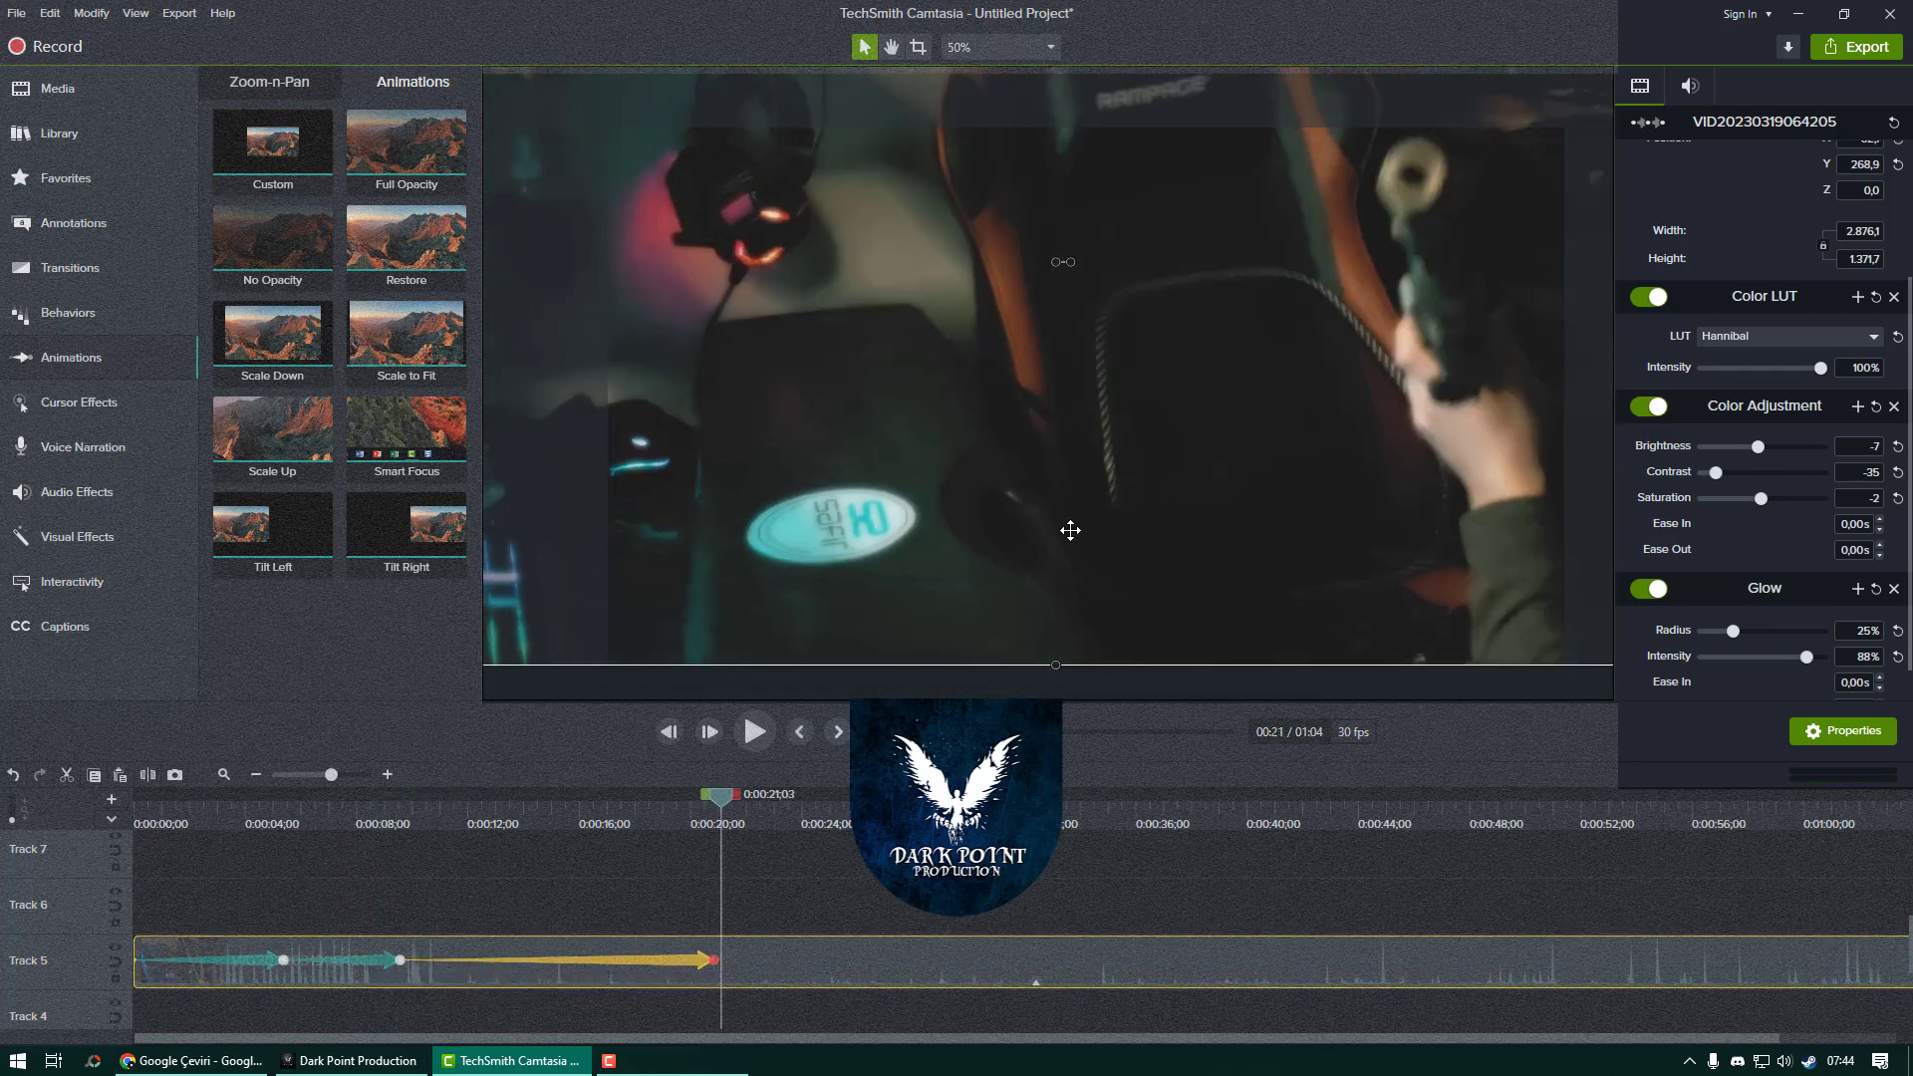
scroll(1070, 530, "down", 2)
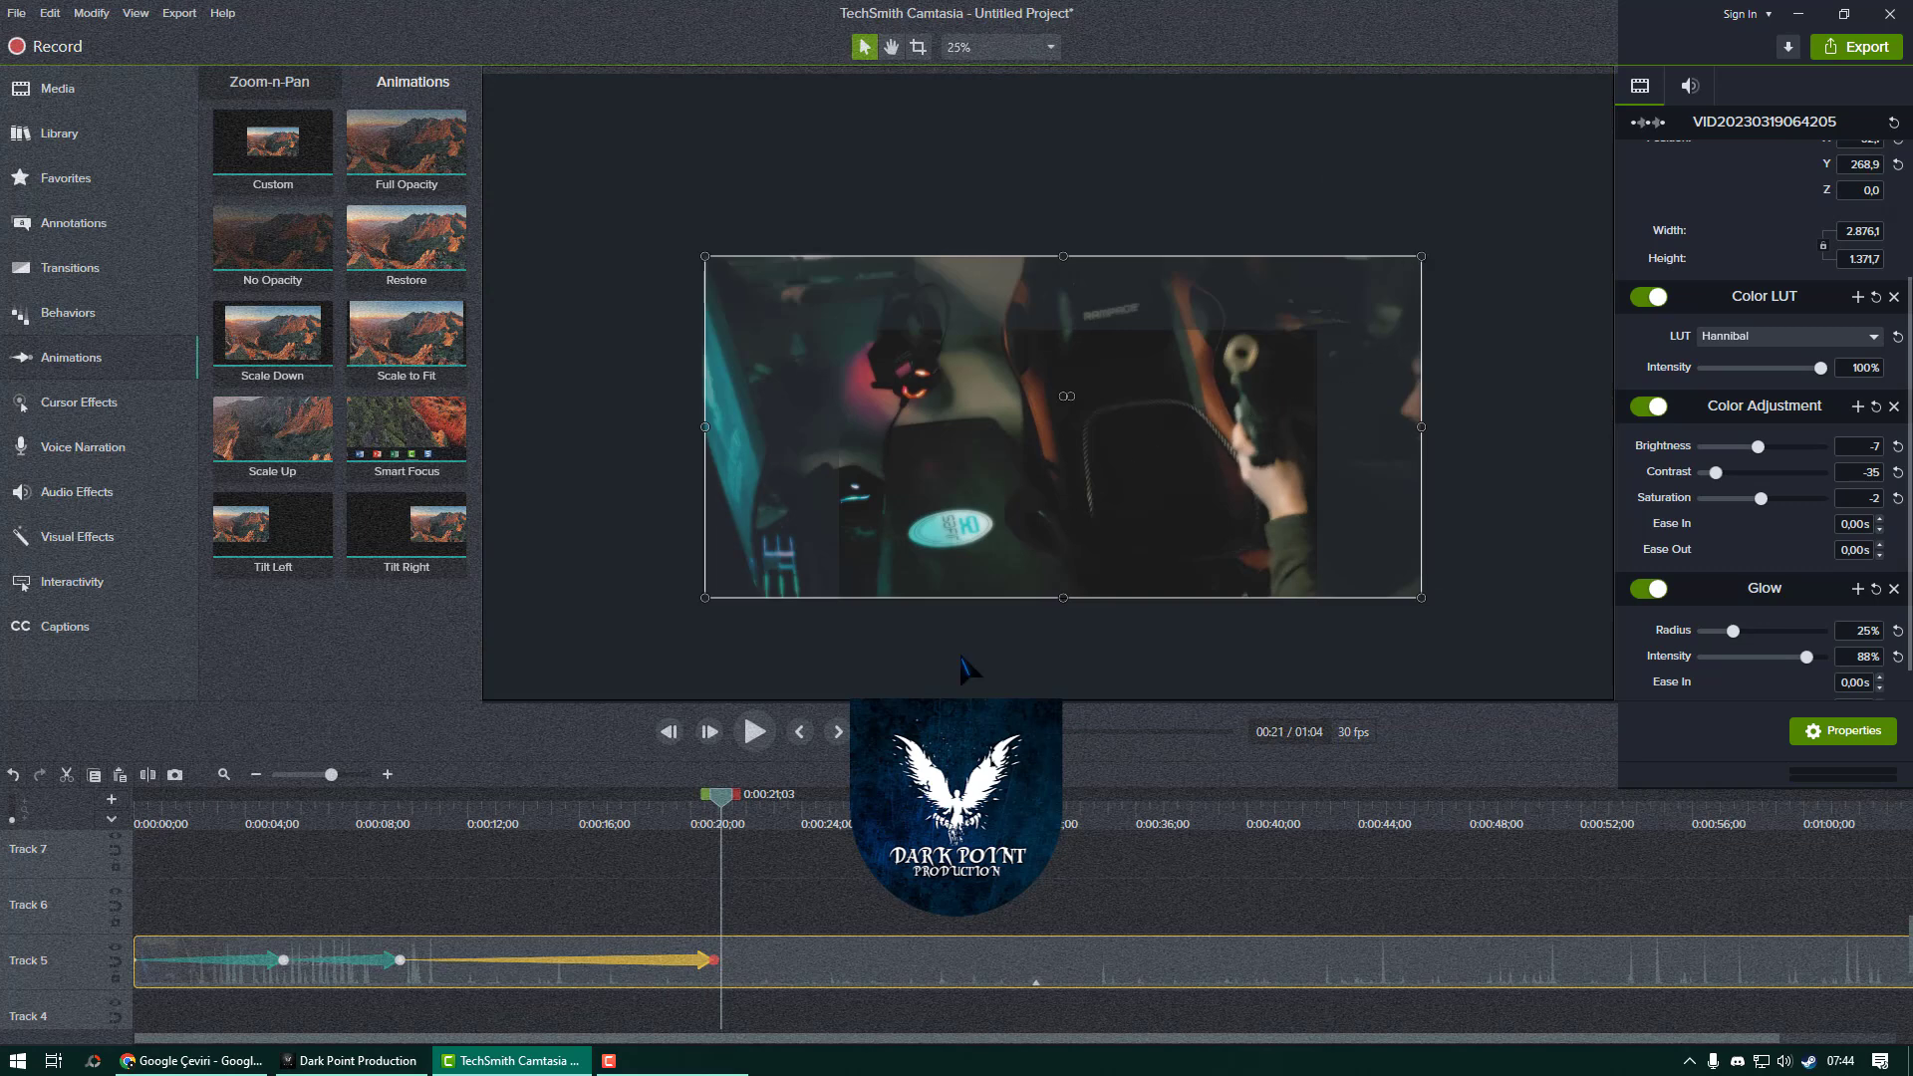
left_click_drag(686, 820, 723, 887)
left_click_drag(1344, 412, 1239, 450)
left_click_drag(601, 635, 577, 649)
left_click_drag(1025, 527, 1020, 527)
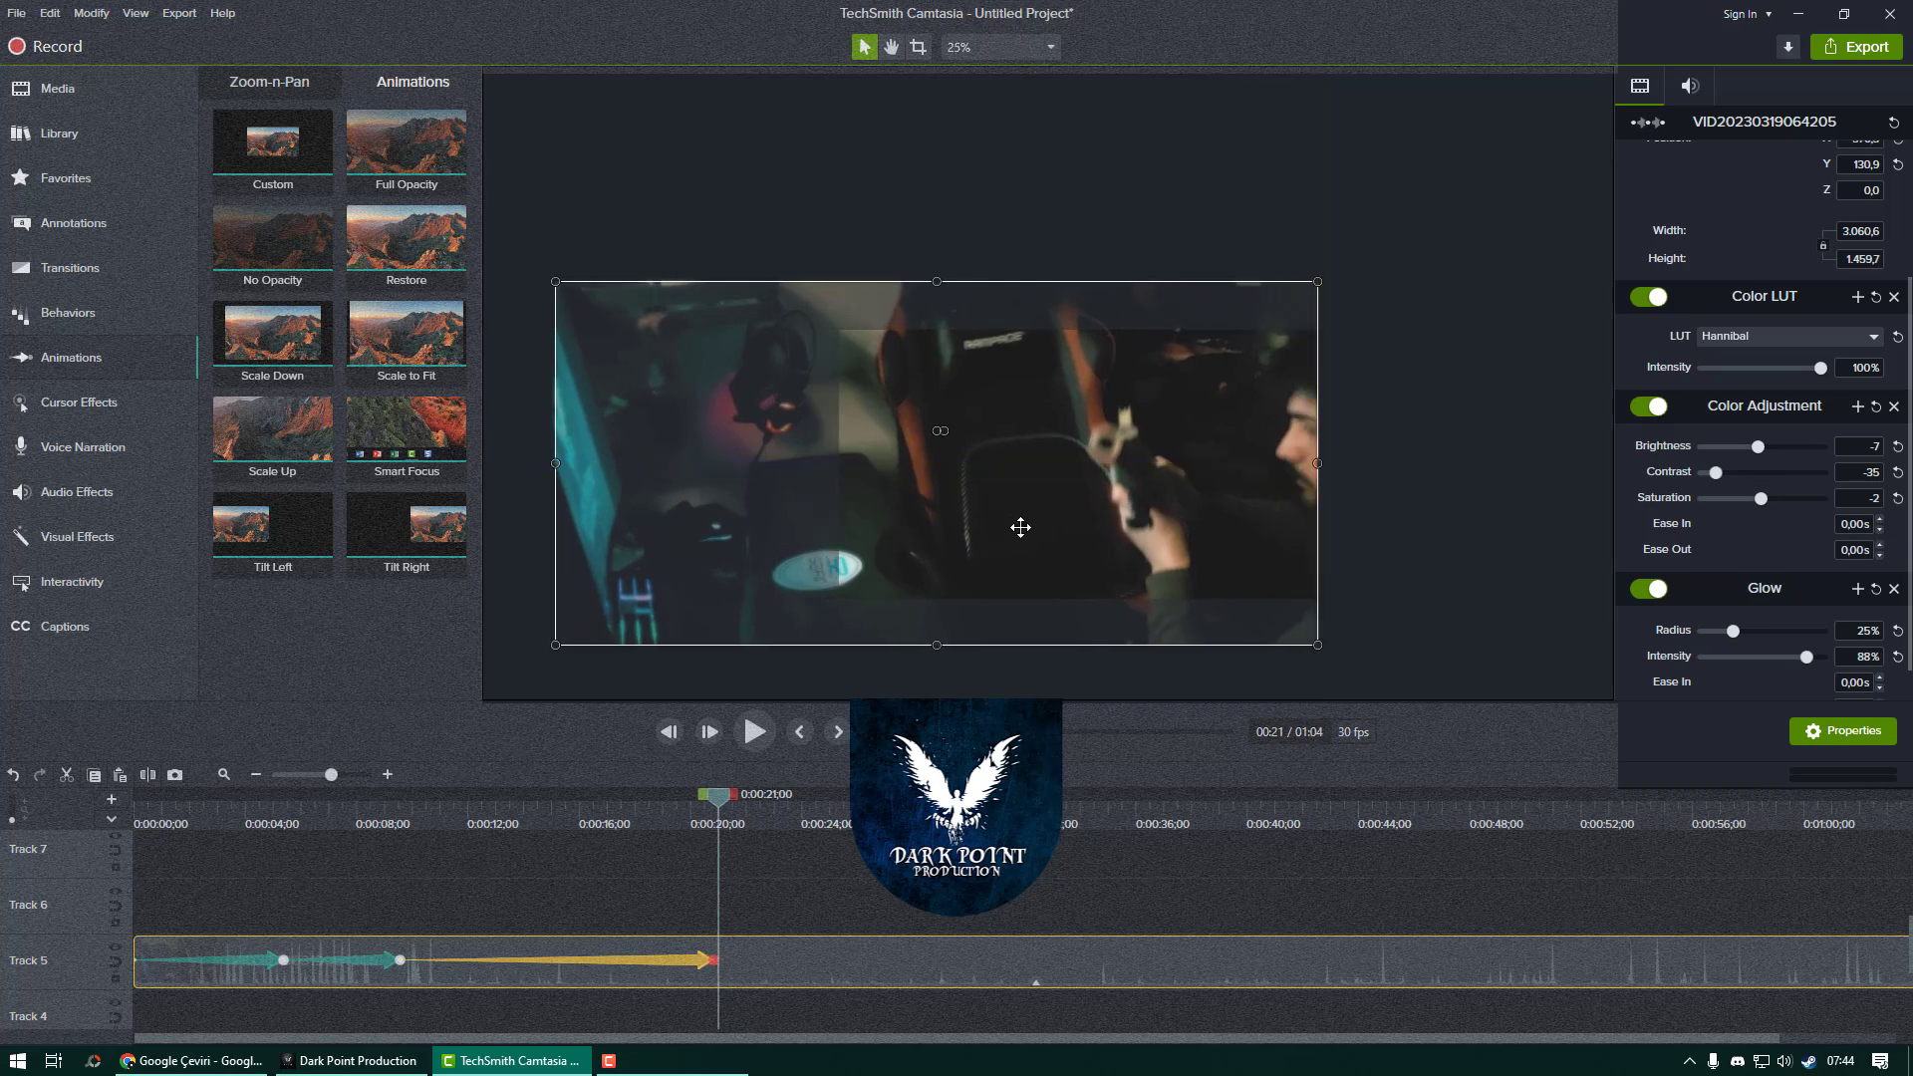
key("ctrl+Home")
key("space")
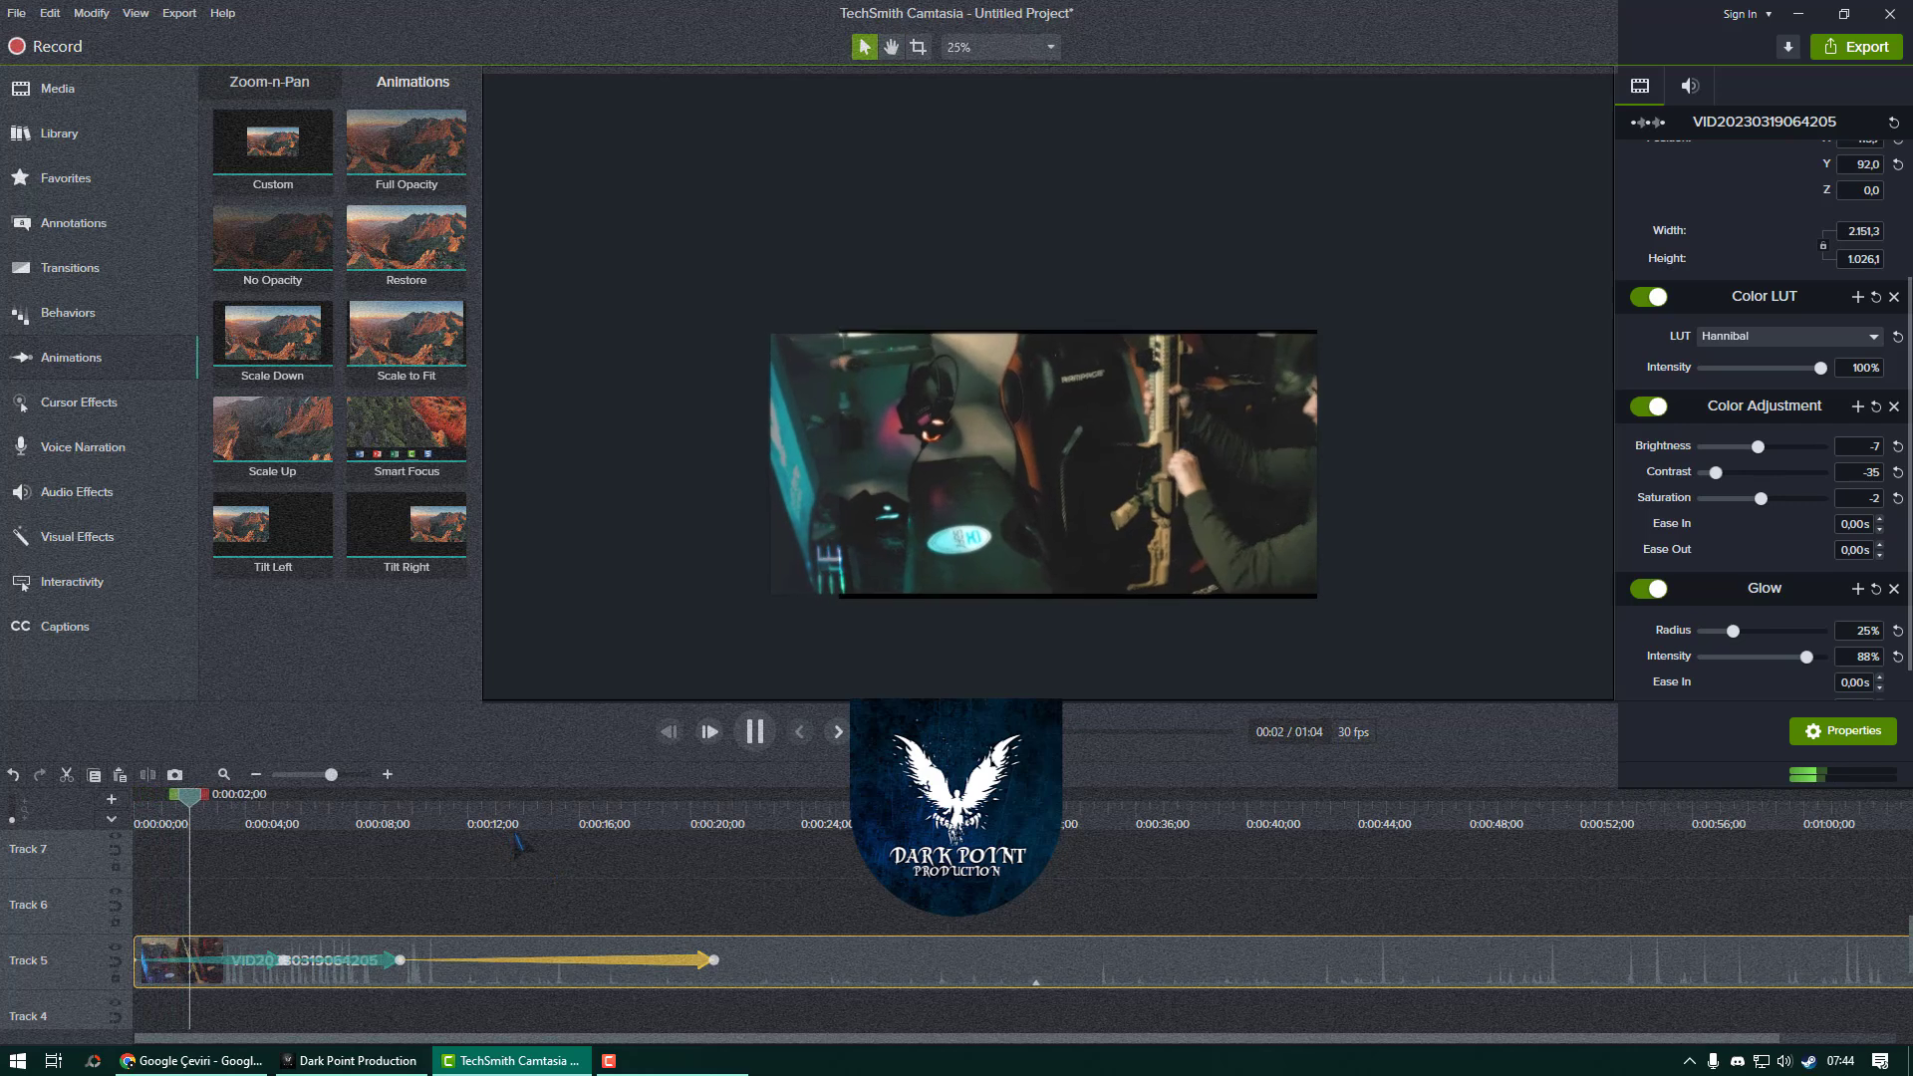
key("space")
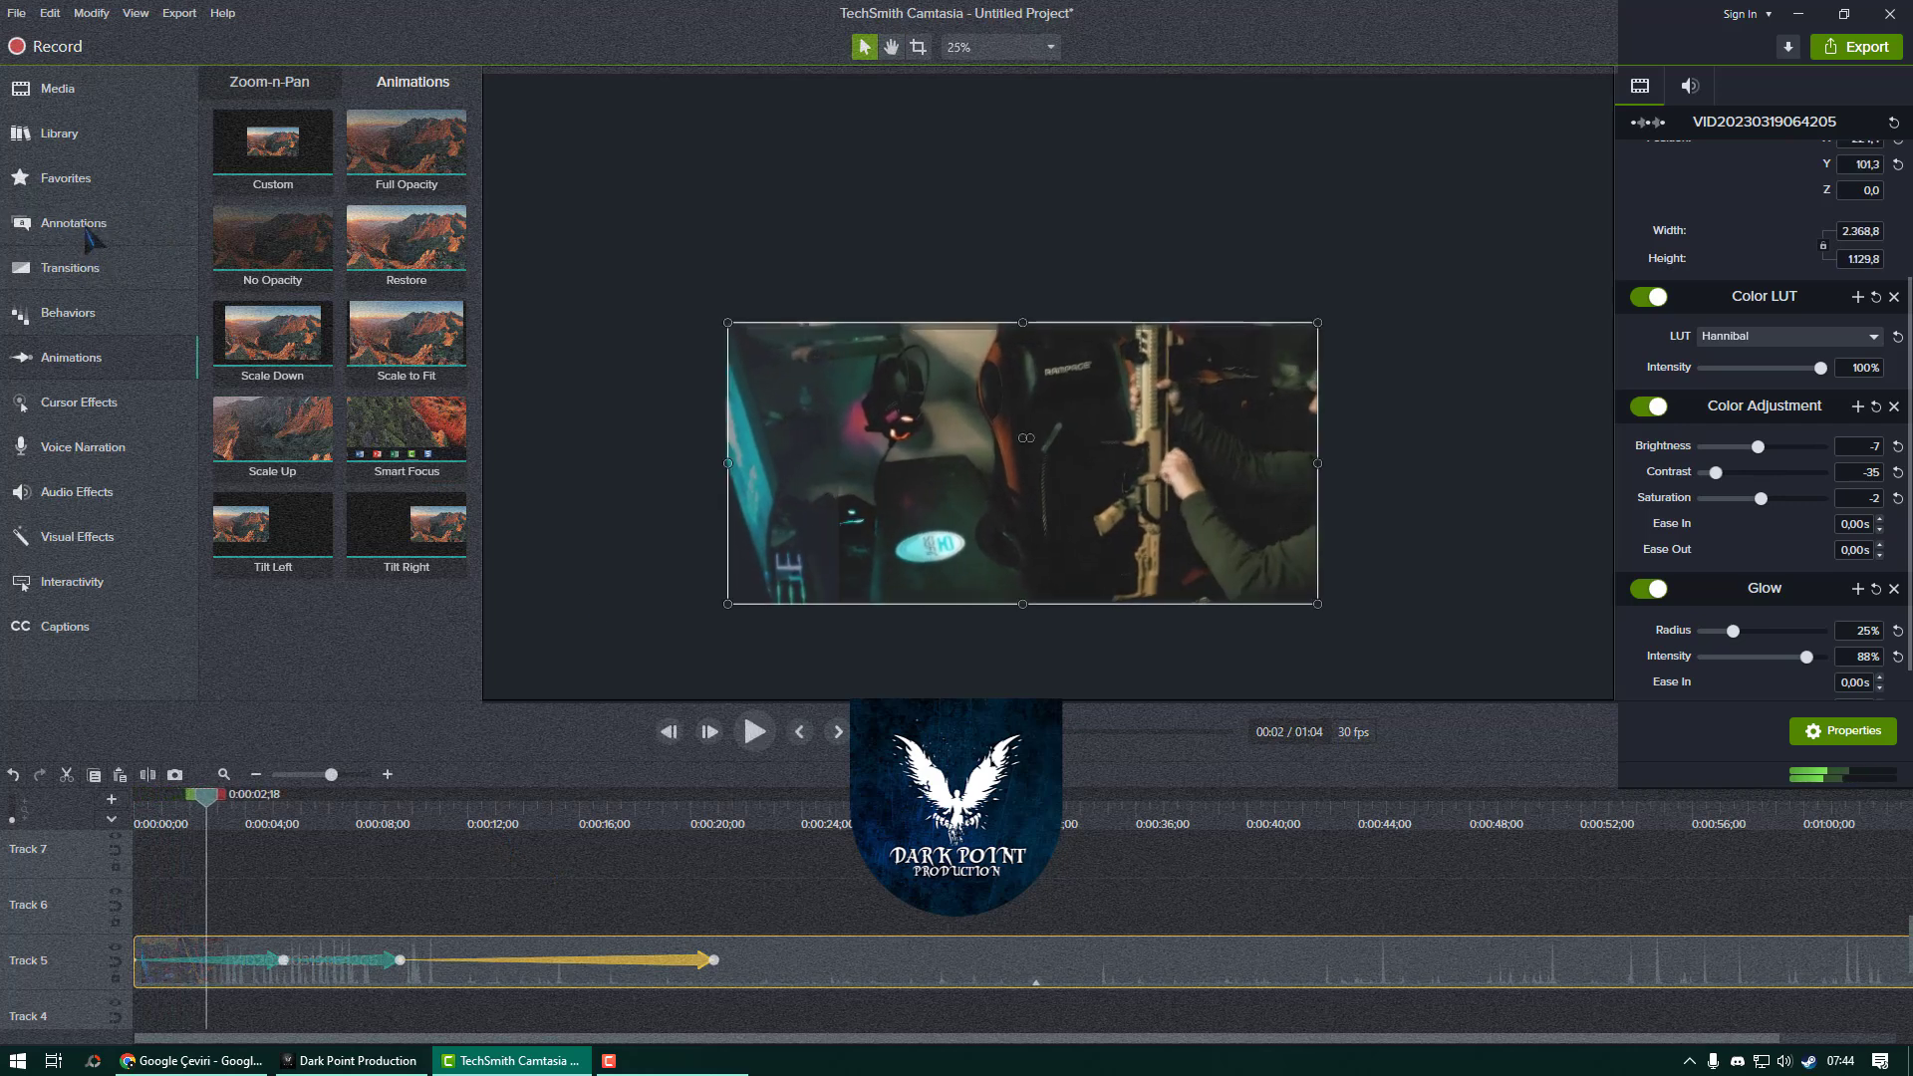
Add a black rectangle shape on Track 2 above the clip on Track 1, spanning from the start to about 21 seconds.
left_click(86, 265)
left_click(88, 230)
left_click(317, 85)
mouse_move(371, 258)
left_mouse_down()
mouse_move(283, 908)
mouse_move(713, 907)
mouse_move(569, 1016)
left_mouse_up()
left_click(714, 971)
scroll(877, 964, "down", 3)
scroll(1034, 952, "up", 2)
mouse_move(835, 923)
left_mouse_down()
mouse_move(668, 1066)
mouse_move(718, 1029)
mouse_move(673, 1033)
left_mouse_up()
scroll(792, 969, "down", 3)
left_click(673, 1032)
left_click(689, 938)
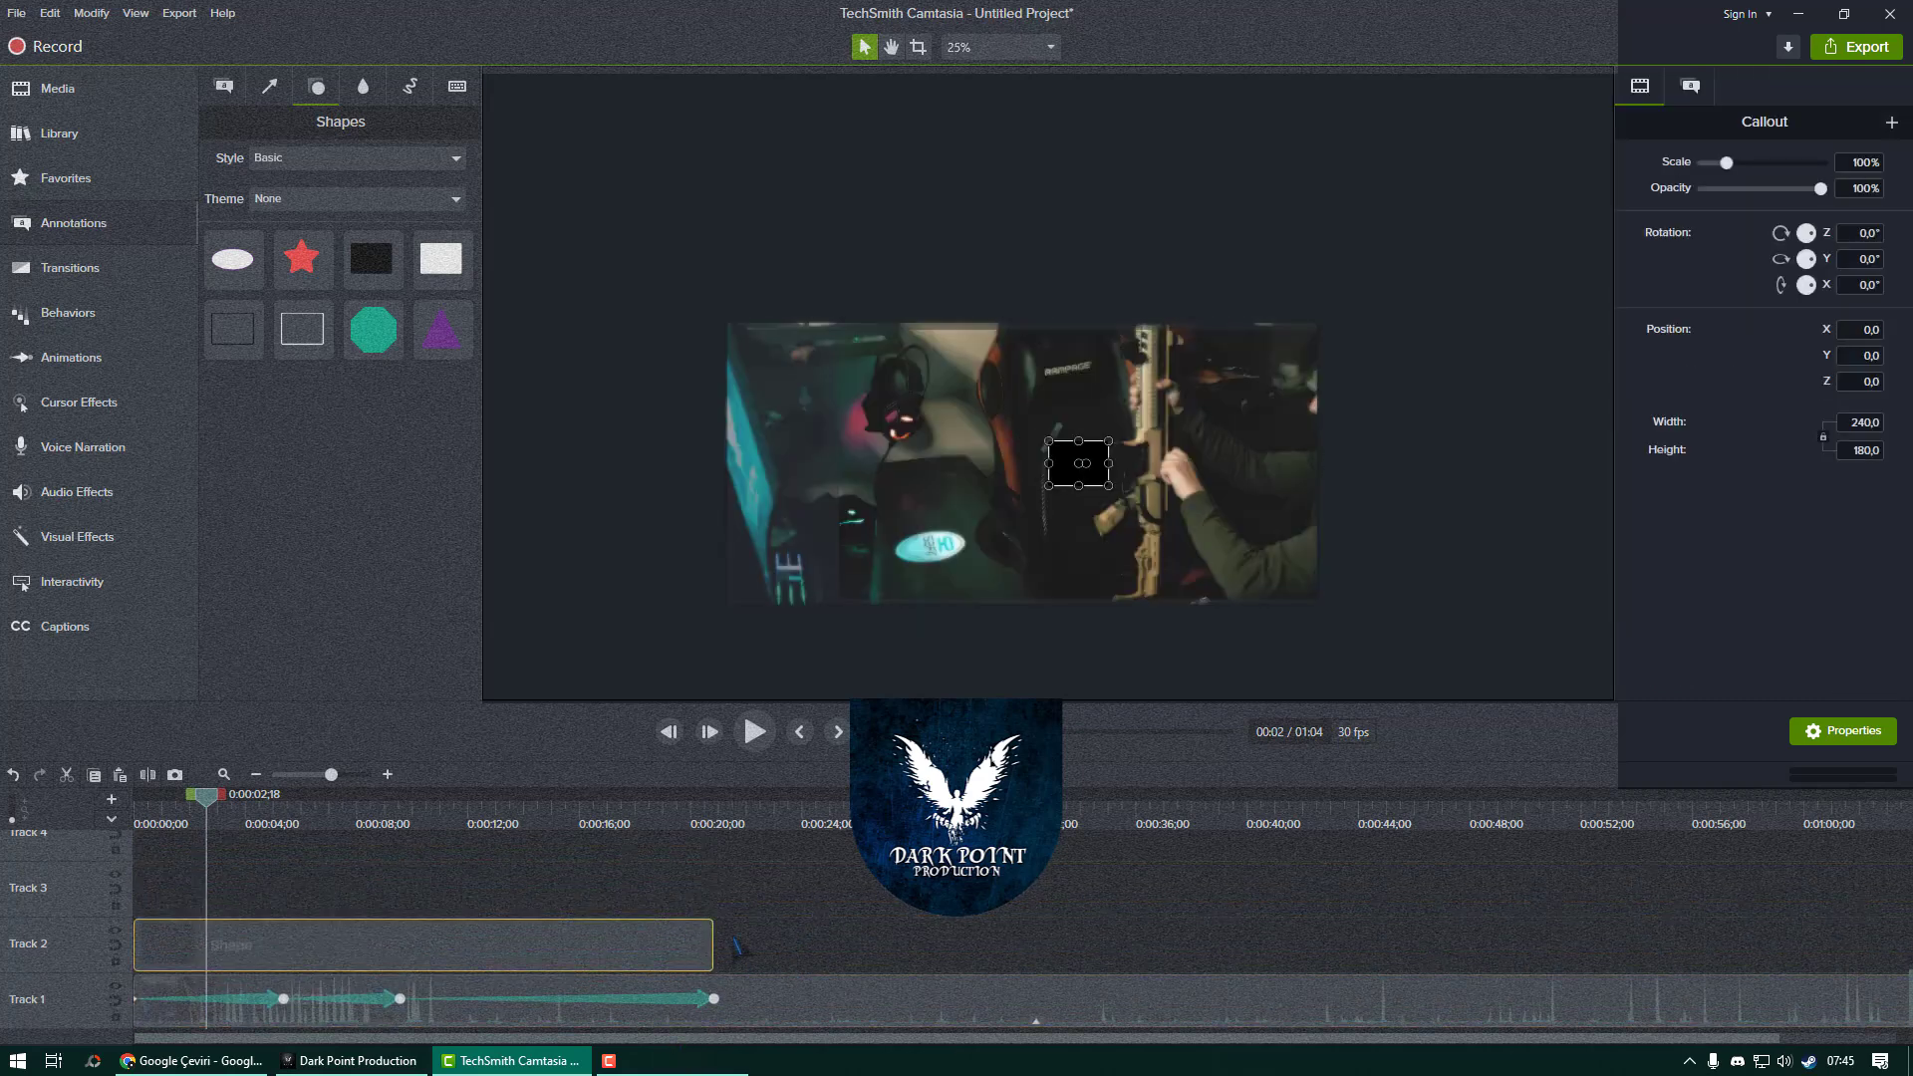
Duplicate the black rectangle onto Track 3, aligned with the start and end of the original.
key("ctrl+c")
key("ctrl+v")
left_click_drag(731, 902, 570, 913)
Resize both rectangles together into a 1,920 × 118 bar and place them at the canvas's upper edge, at Y 481.
left_click_drag(798, 885, 684, 965)
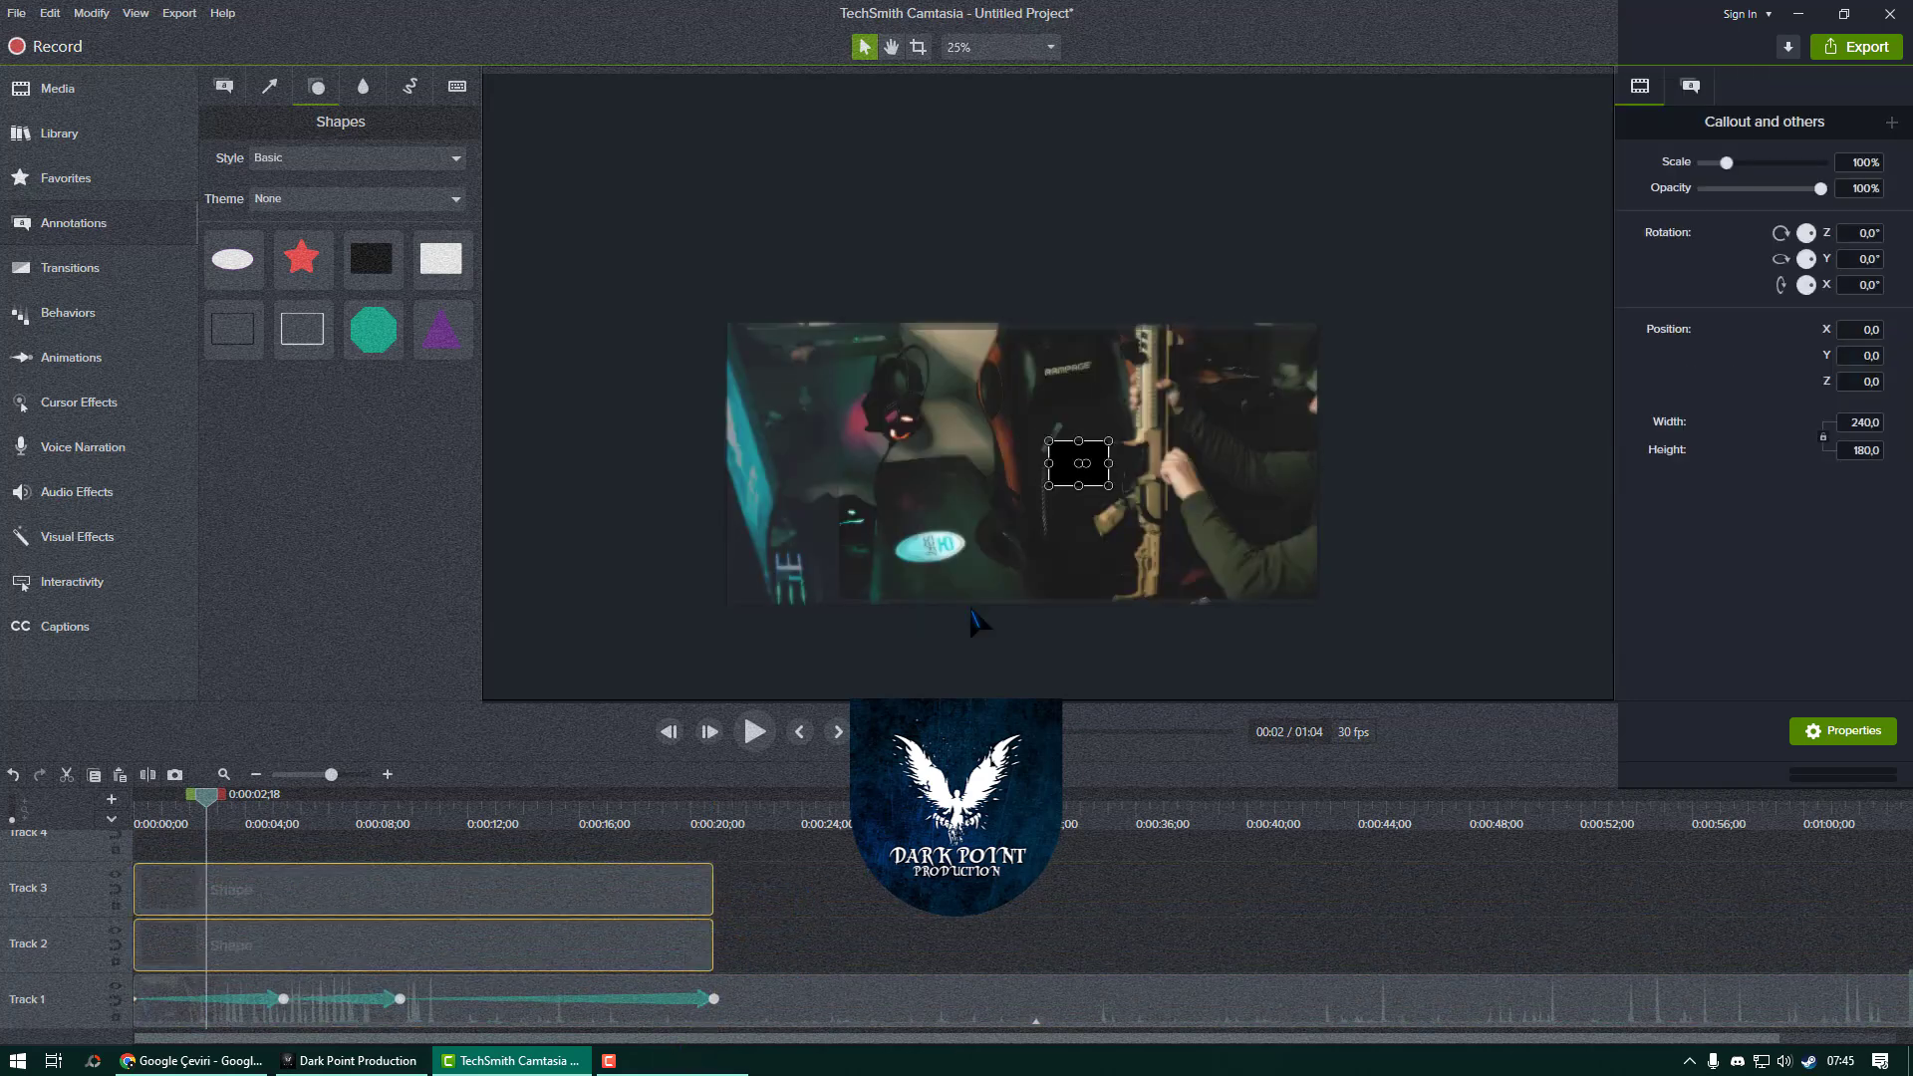
left_click_drag(1117, 487, 1309, 501)
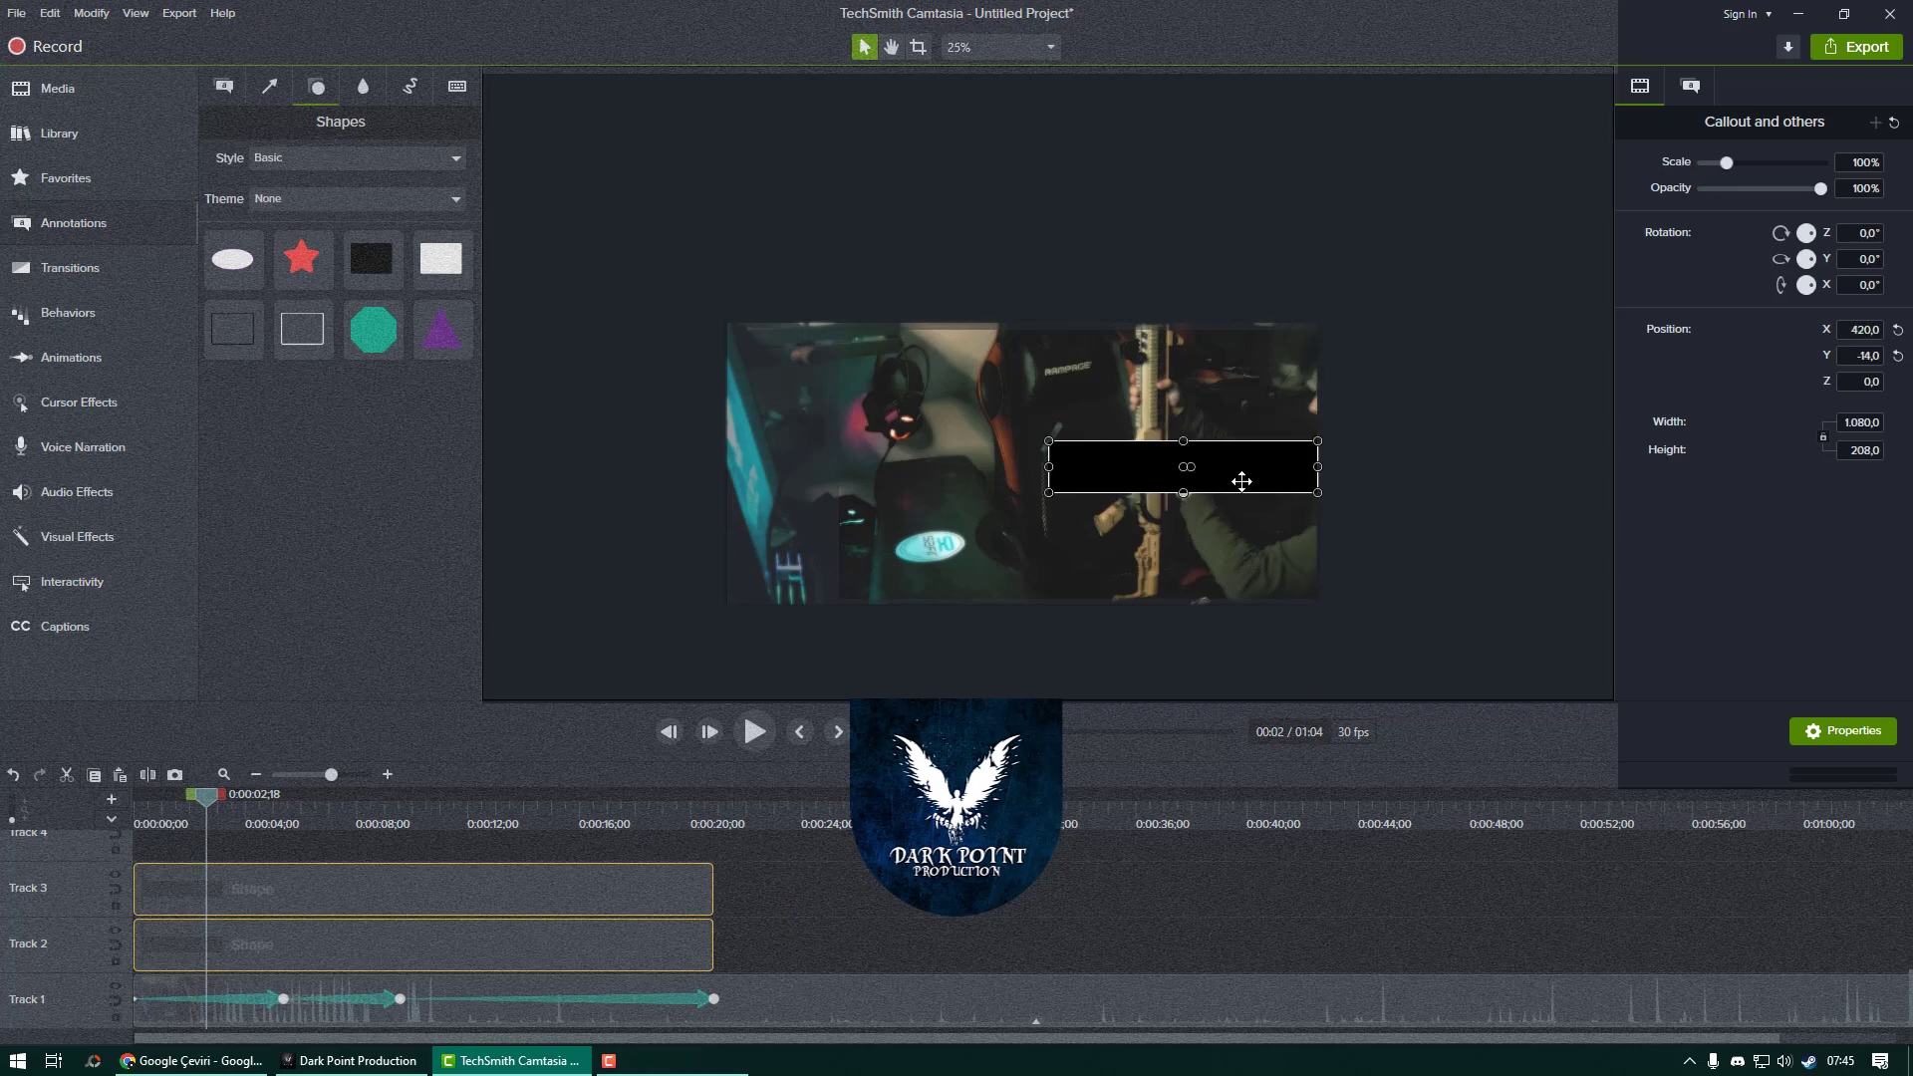
left_click_drag(984, 450, 842, 454)
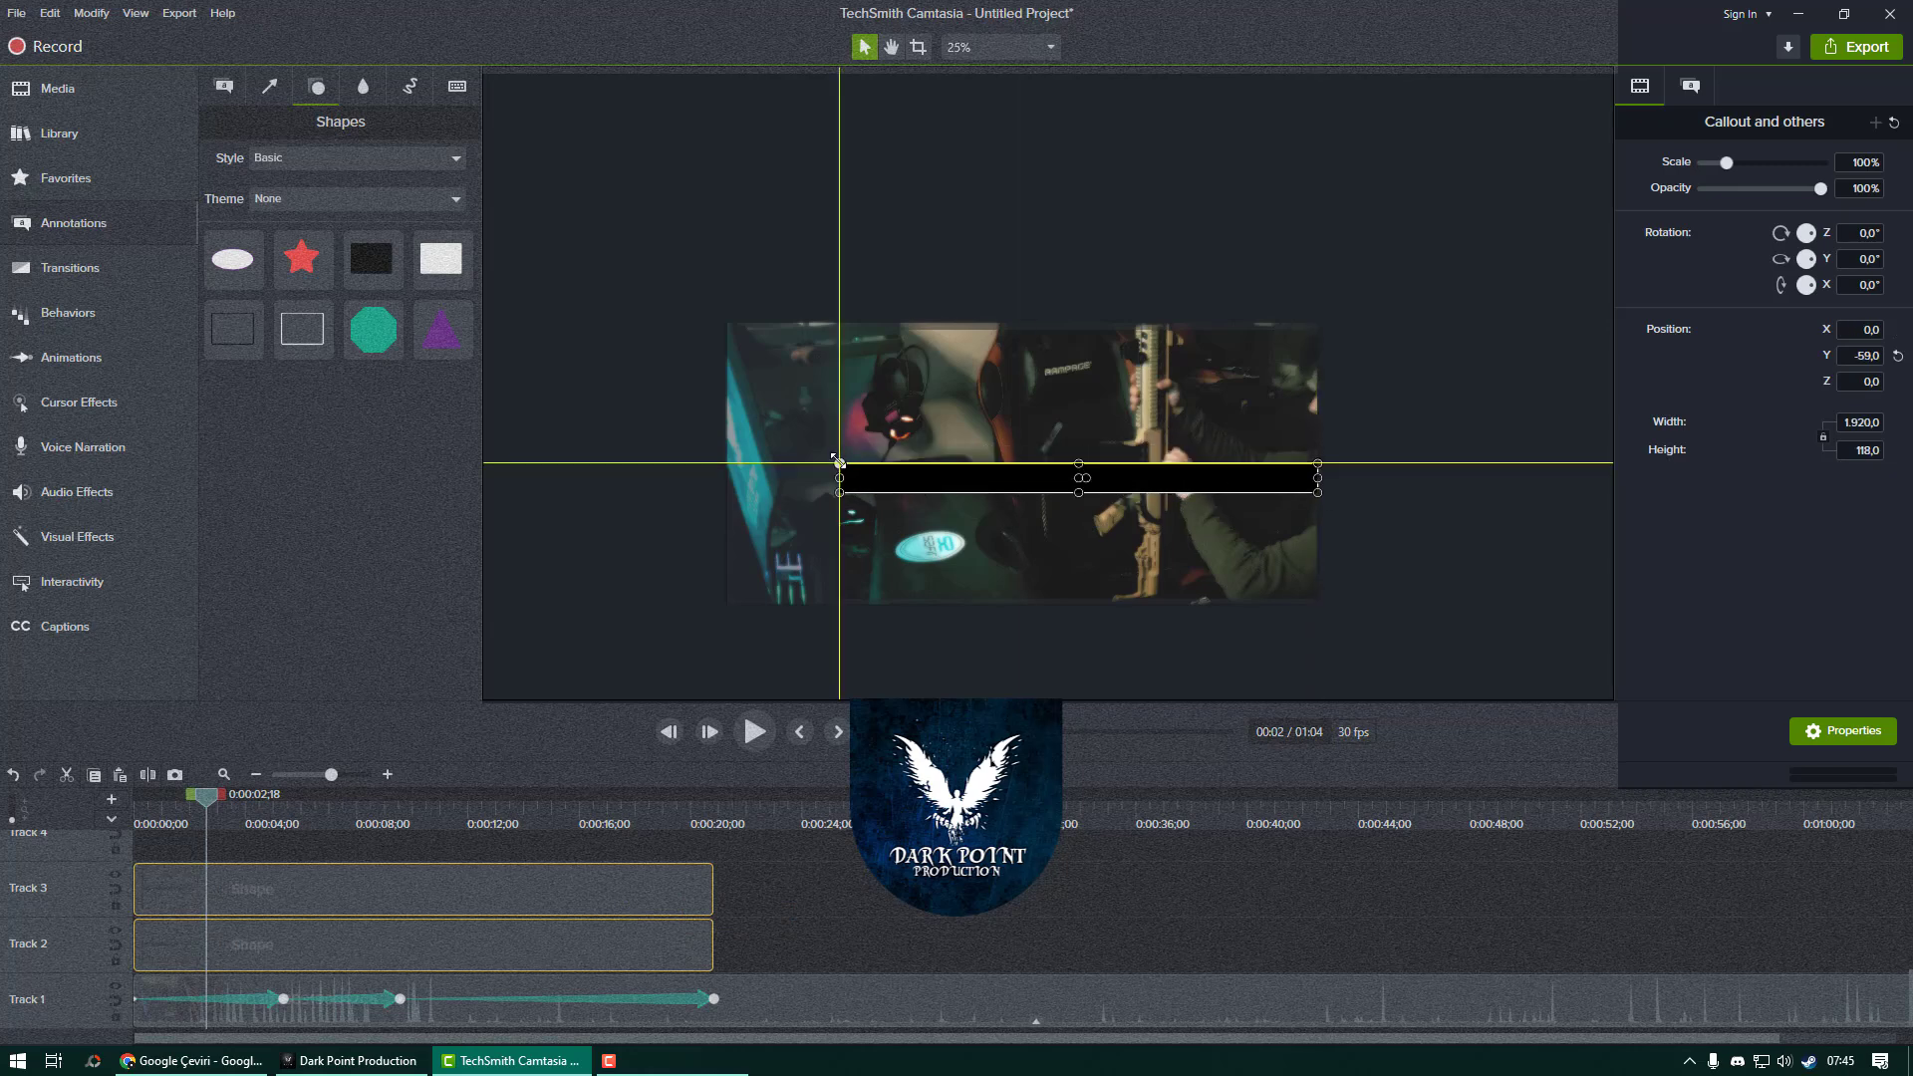
left_click_drag(983, 469, 984, 334)
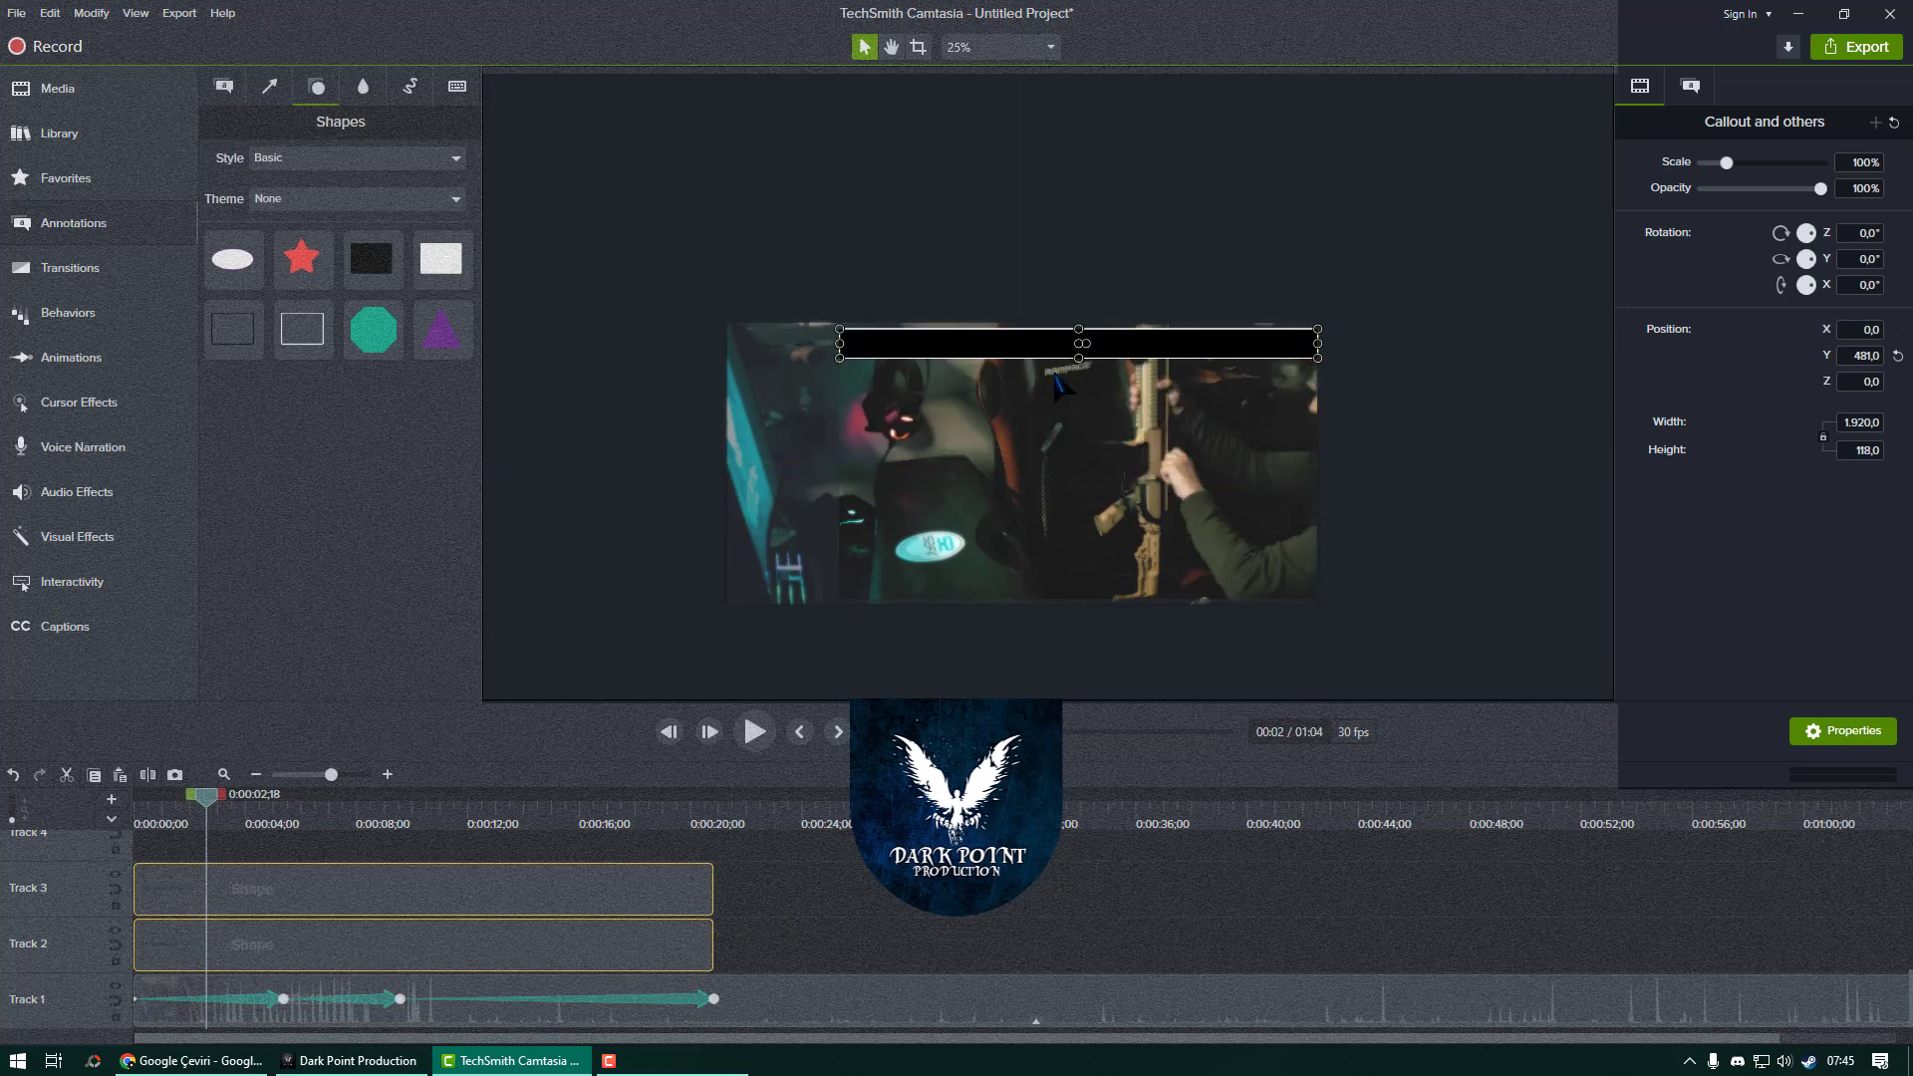
Place the Track 3 bar at the canvas's lower edge at about Y -493.4 and extend it past both sides, about 148 high.
left_click(789, 913)
left_click(1009, 379)
left_click_drag(1027, 346, 1077, 605)
left_click_drag(1318, 586, 1333, 586)
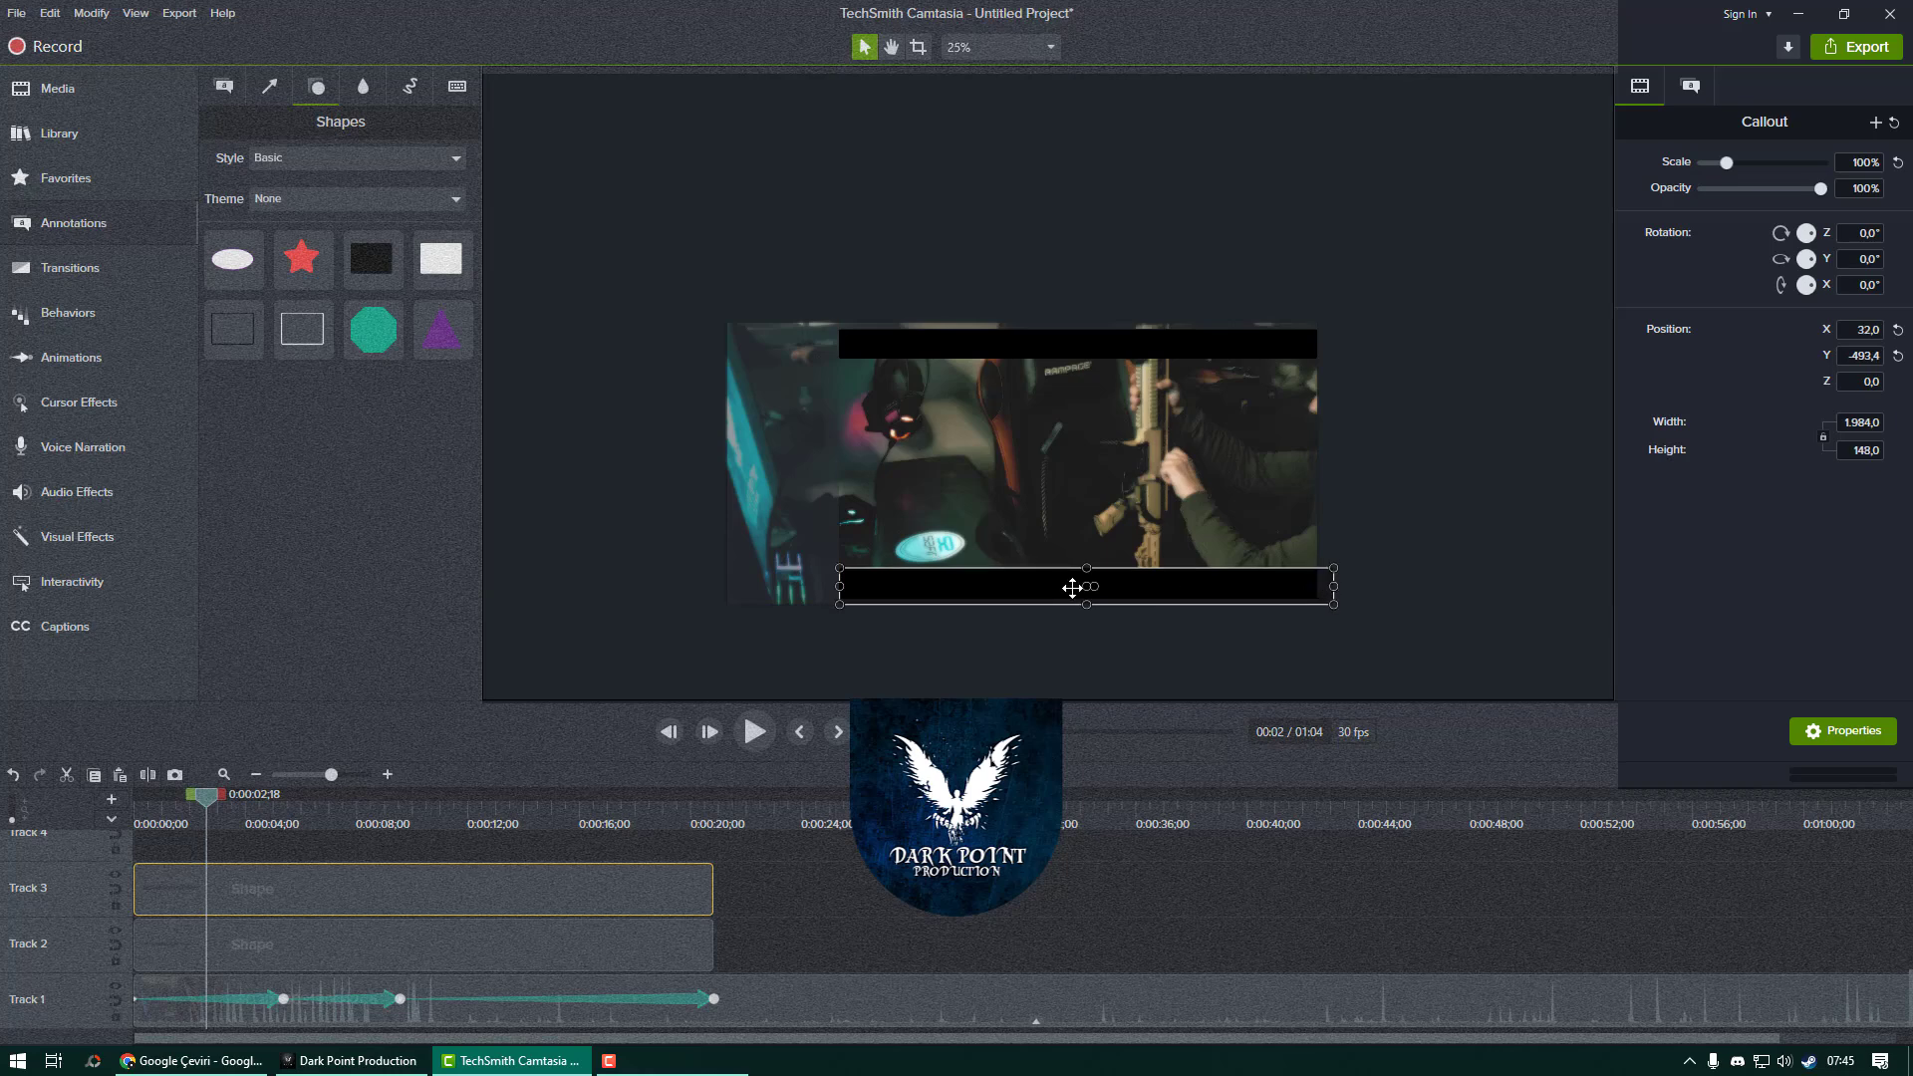
left_click_drag(840, 586, 823, 585)
Extend the upper bar beyond the canvas edges to about 2,052 × 143 and play the framed video from the start.
left_click(1054, 342)
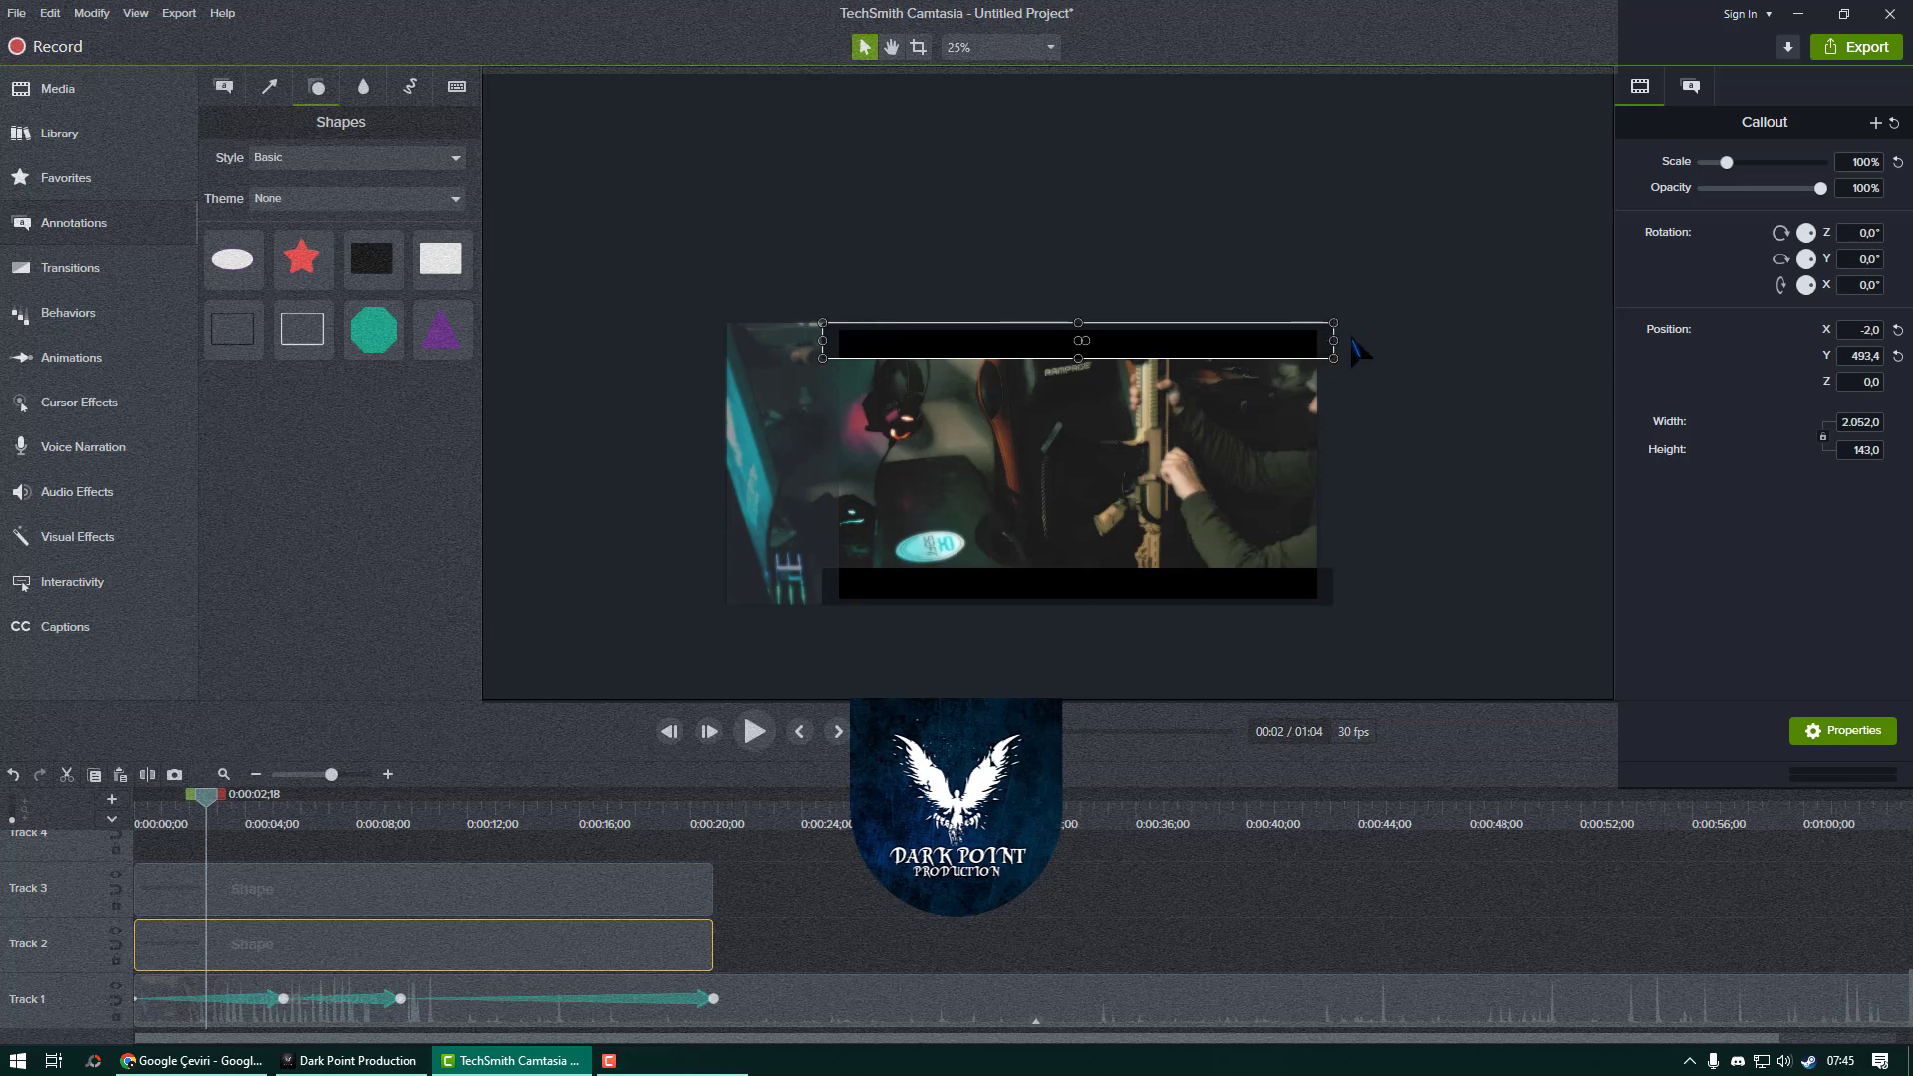
left_click(892, 48)
scroll(1076, 317, "up", 5)
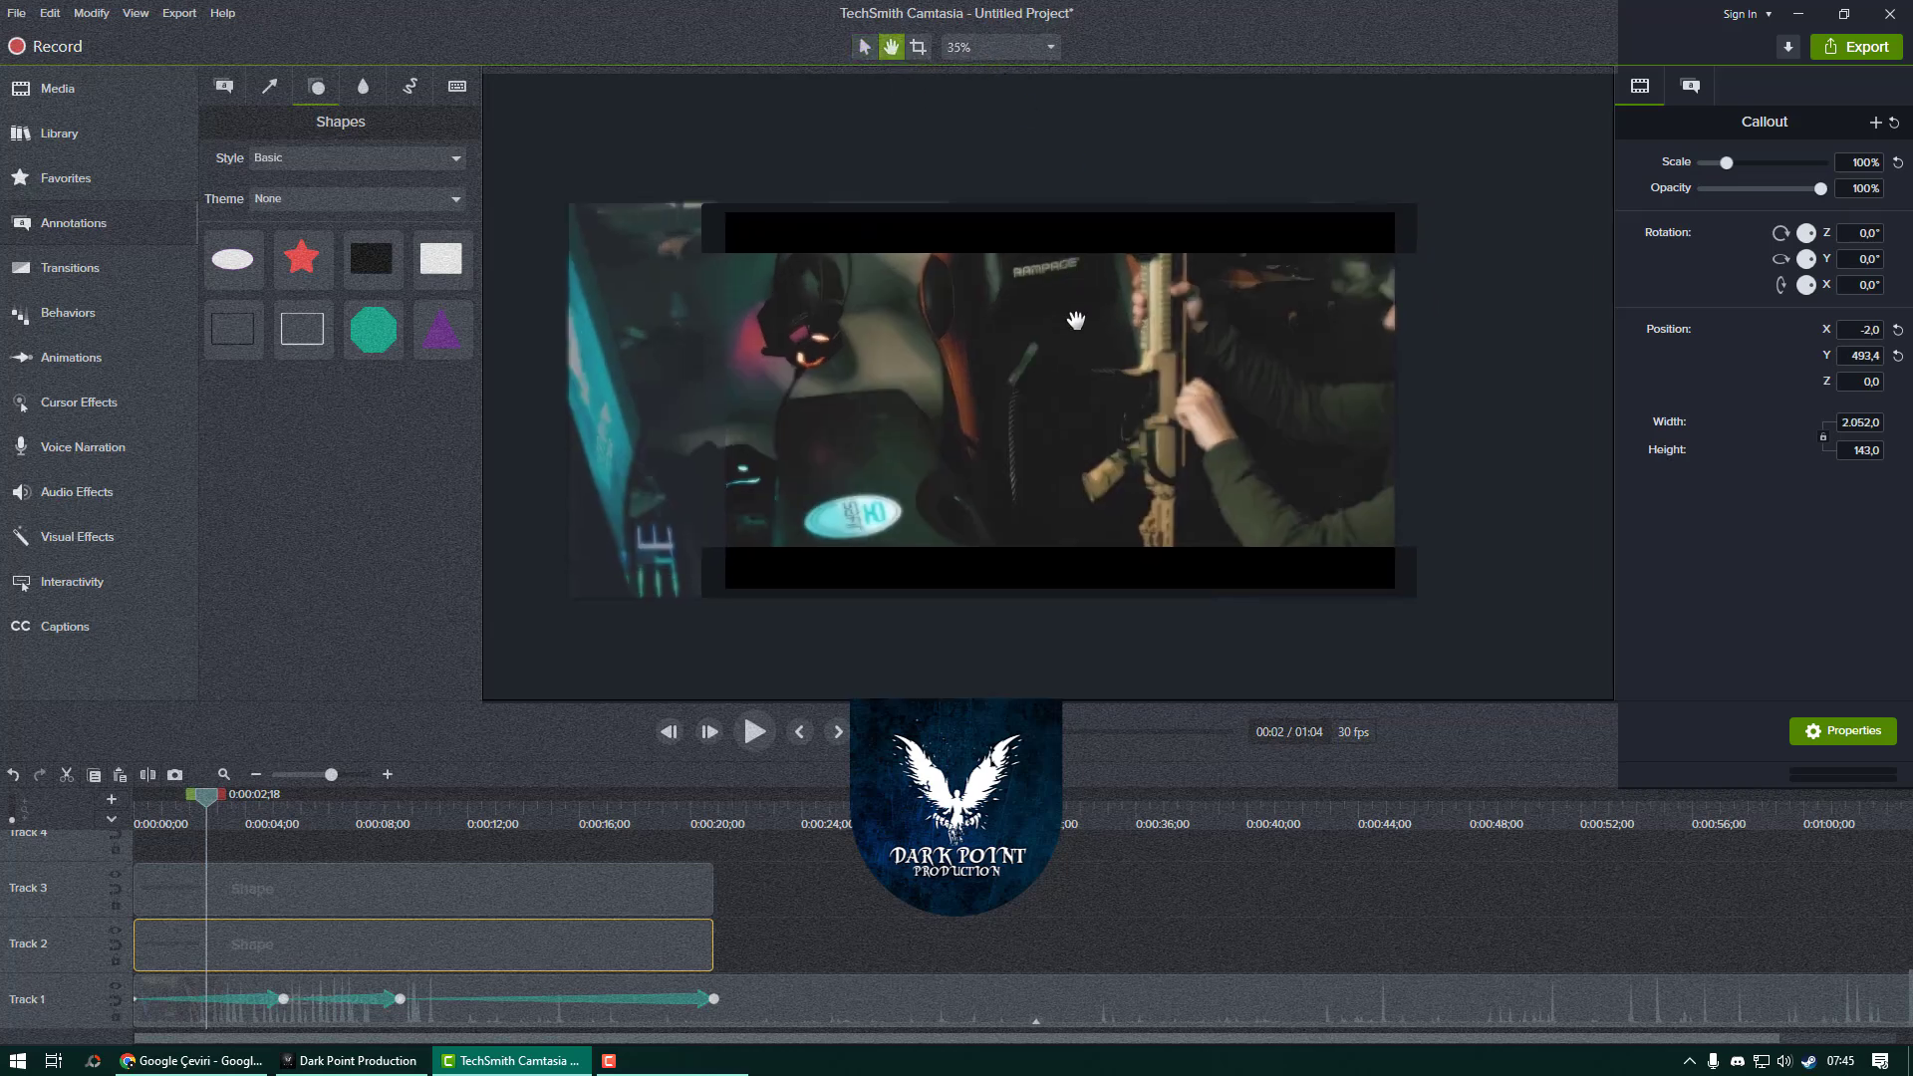
left_click_drag(1161, 328, 1117, 333)
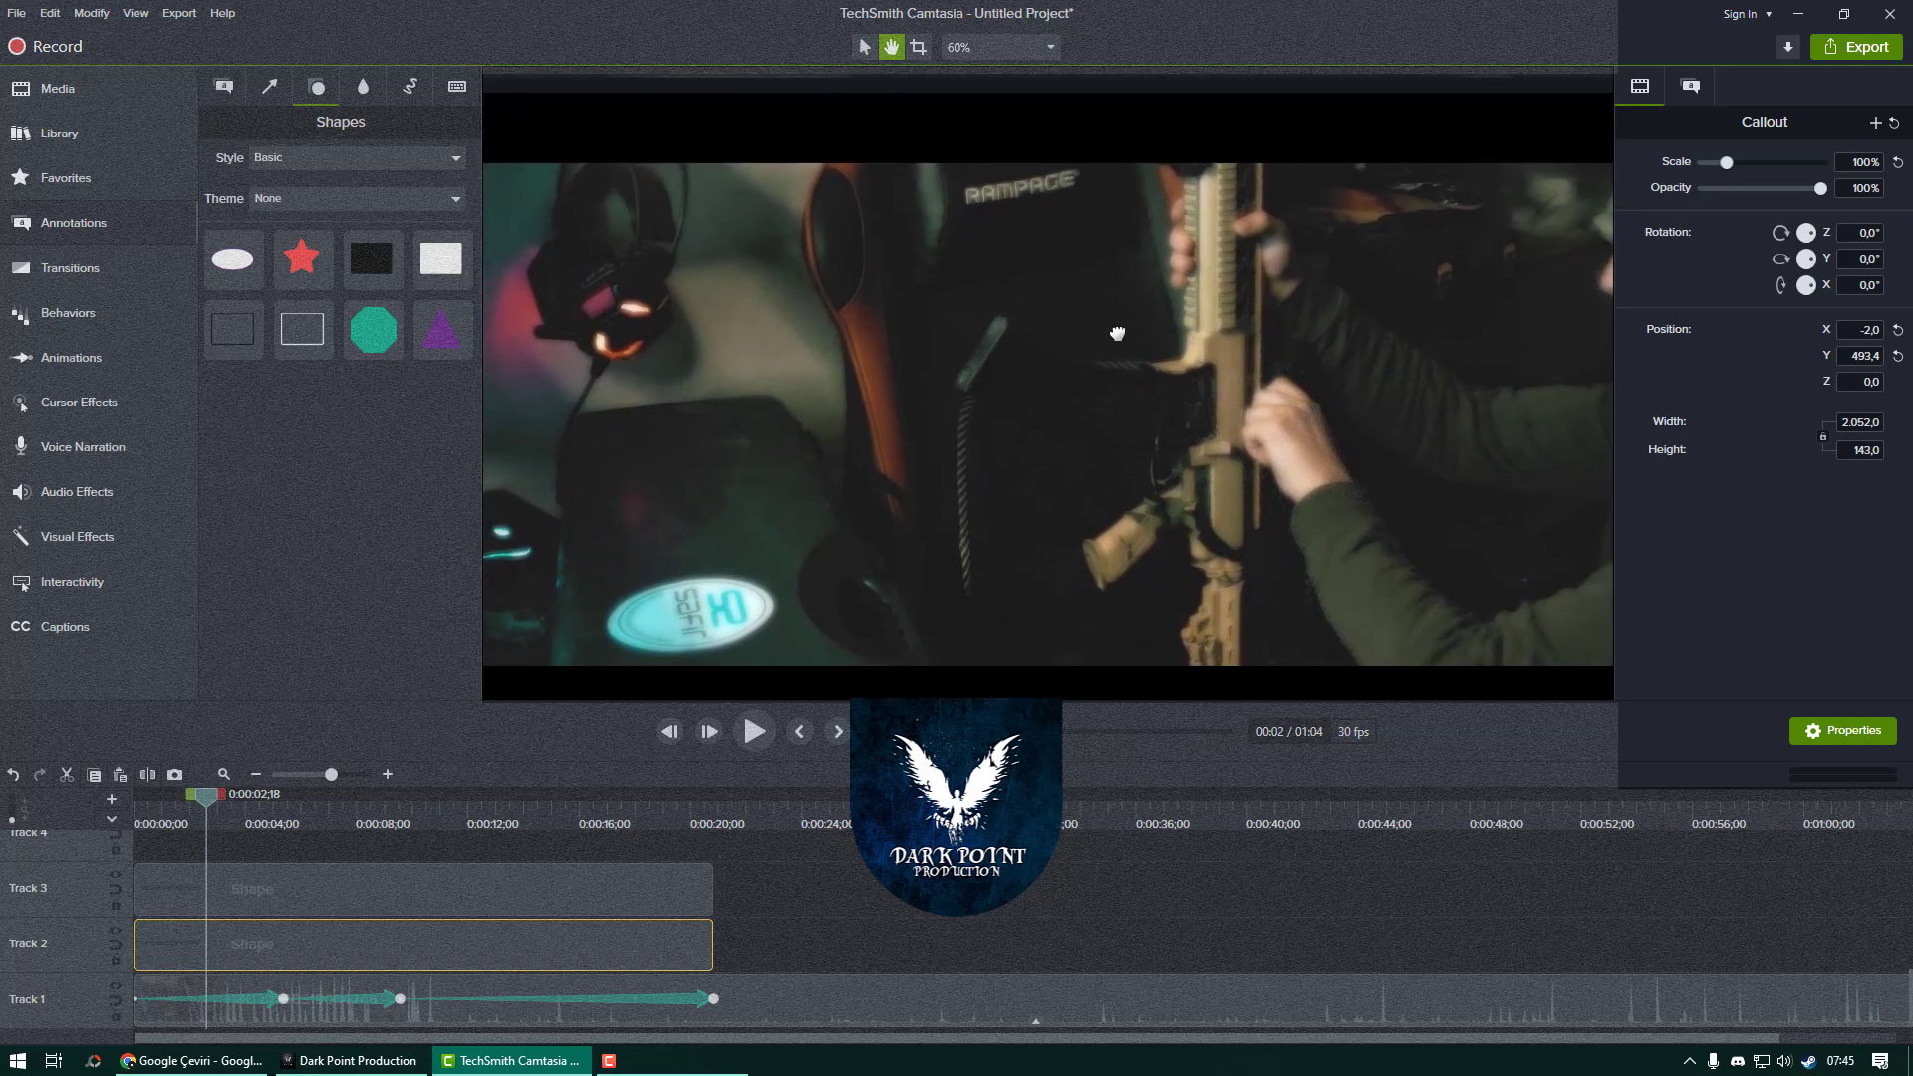
left_click_drag(206, 797, 130, 885)
key("space")
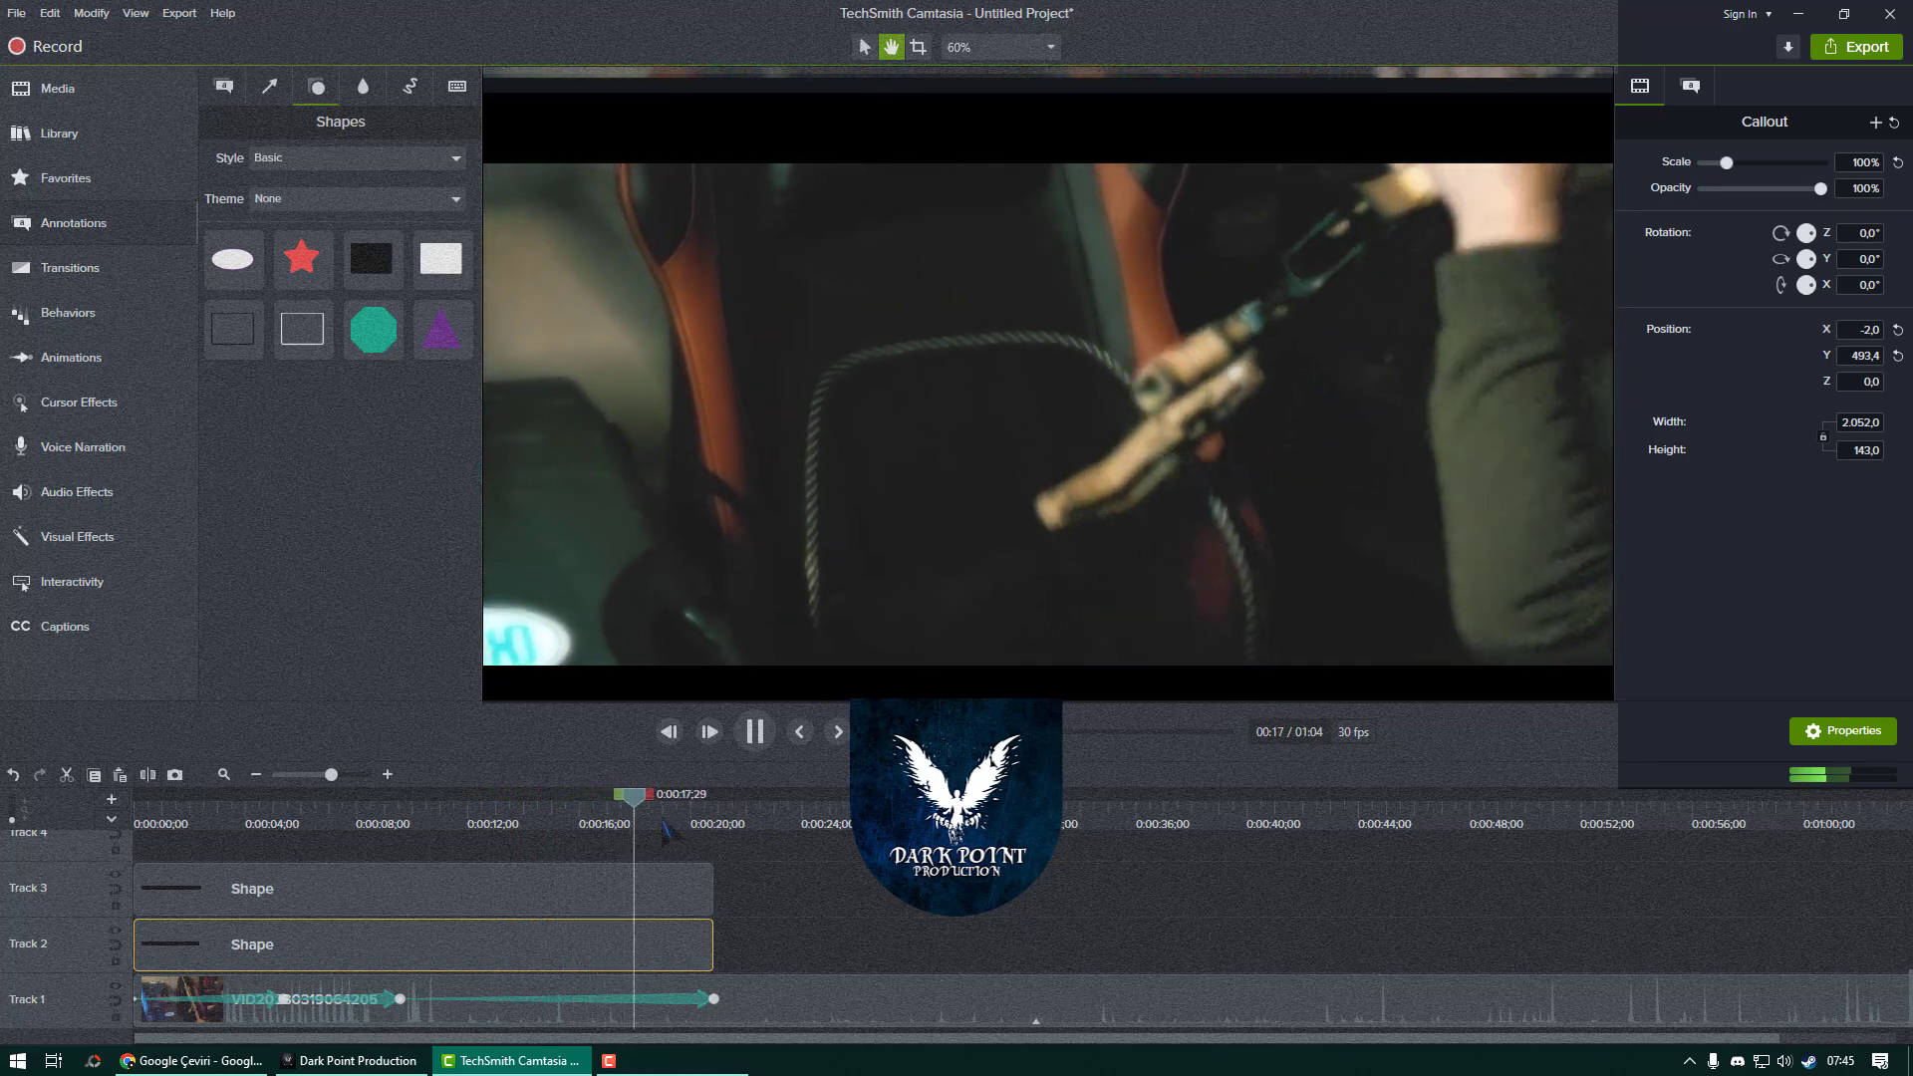
At the end of the third animation, near 20:25, raise the clip to about Y 367.4 and replay that section.
left_click_drag(694, 824, 717, 840)
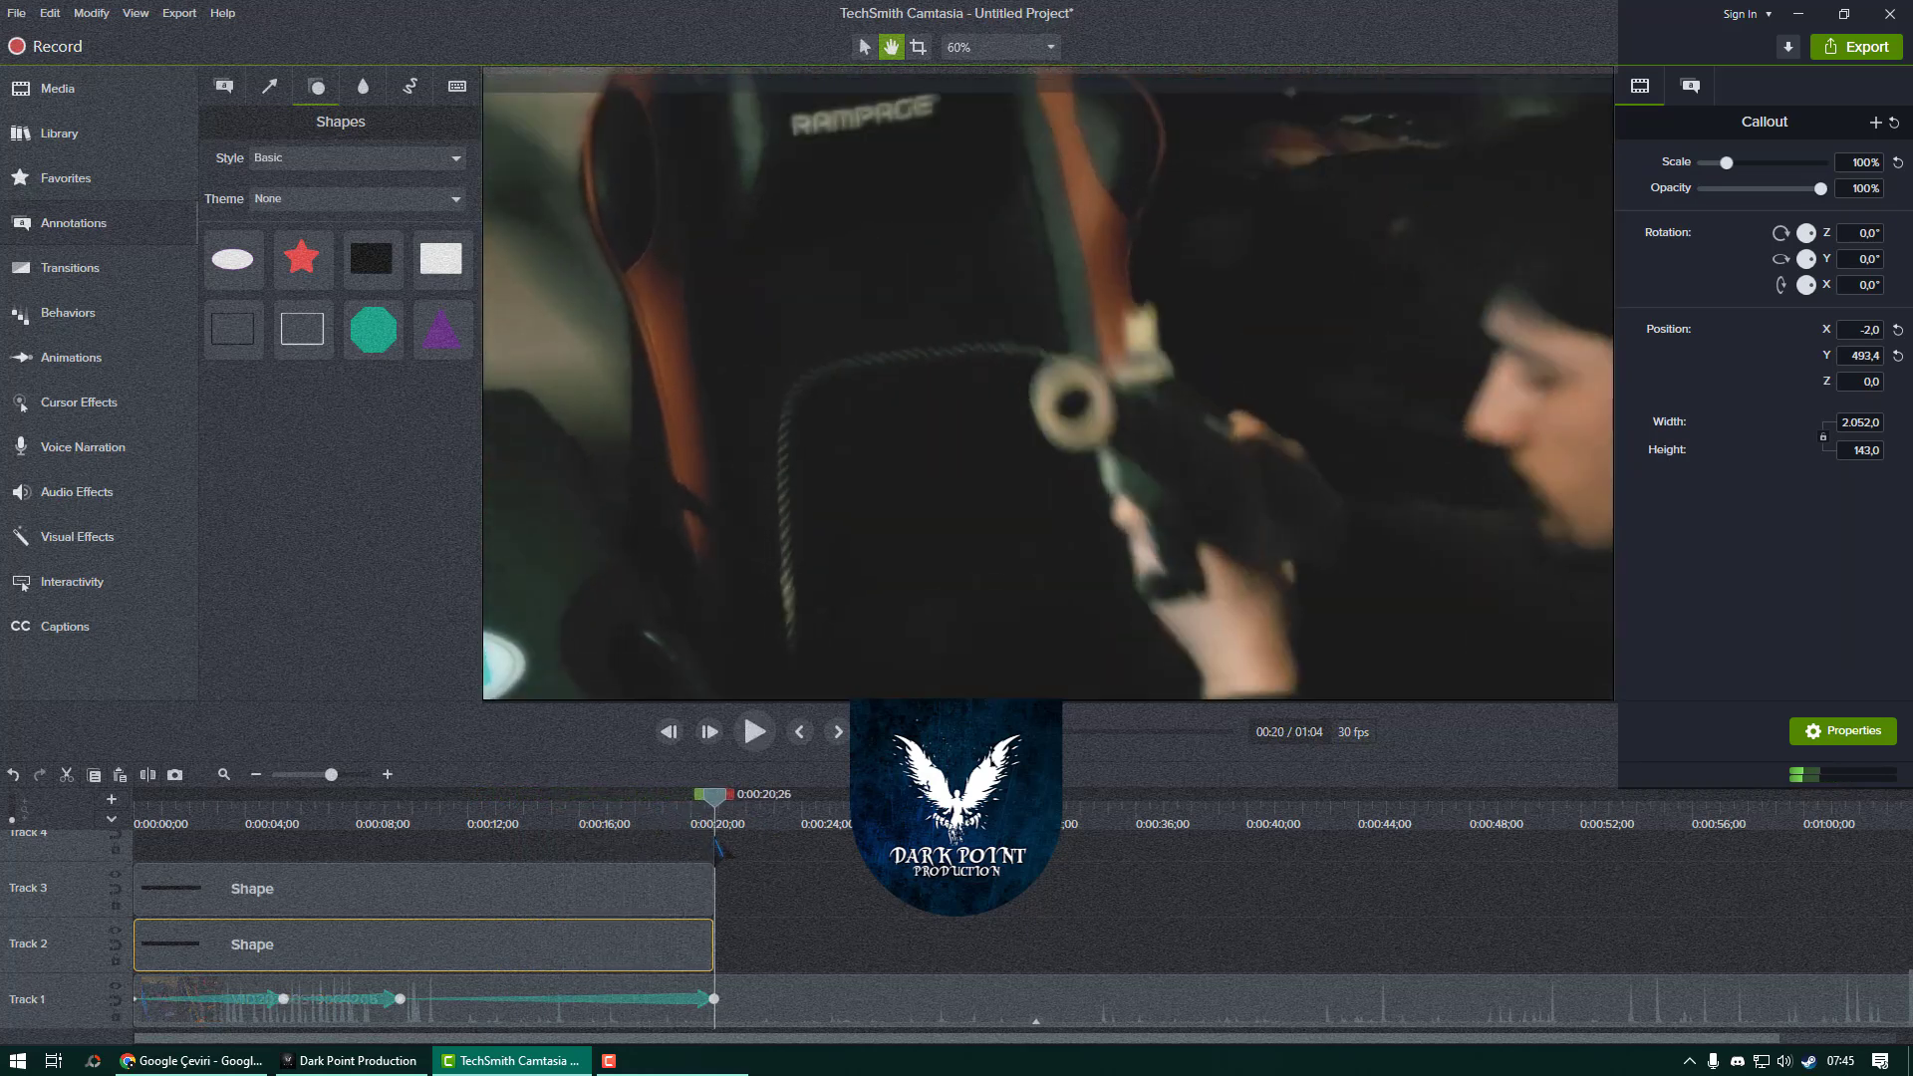
left_click(716, 1000)
scroll(1387, 509, "down", 3)
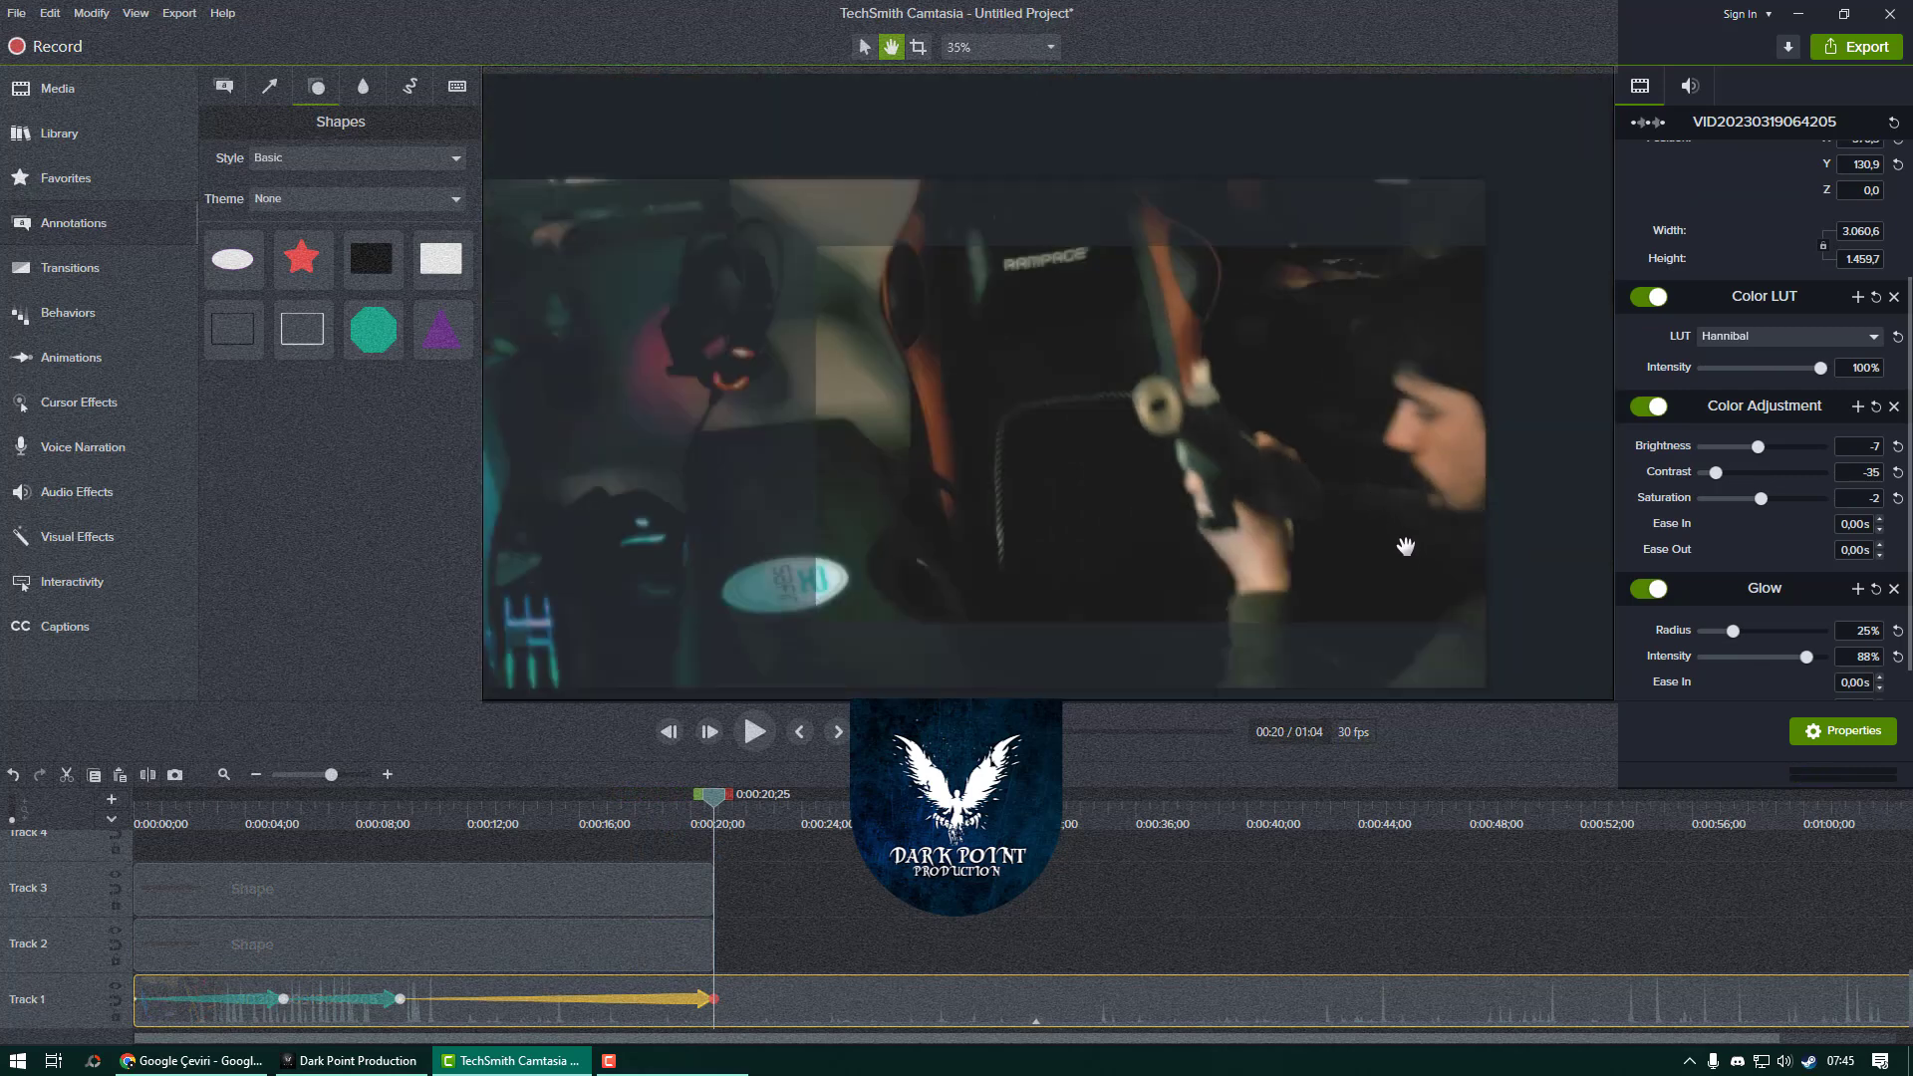
left_click_drag(1357, 534, 1351, 447)
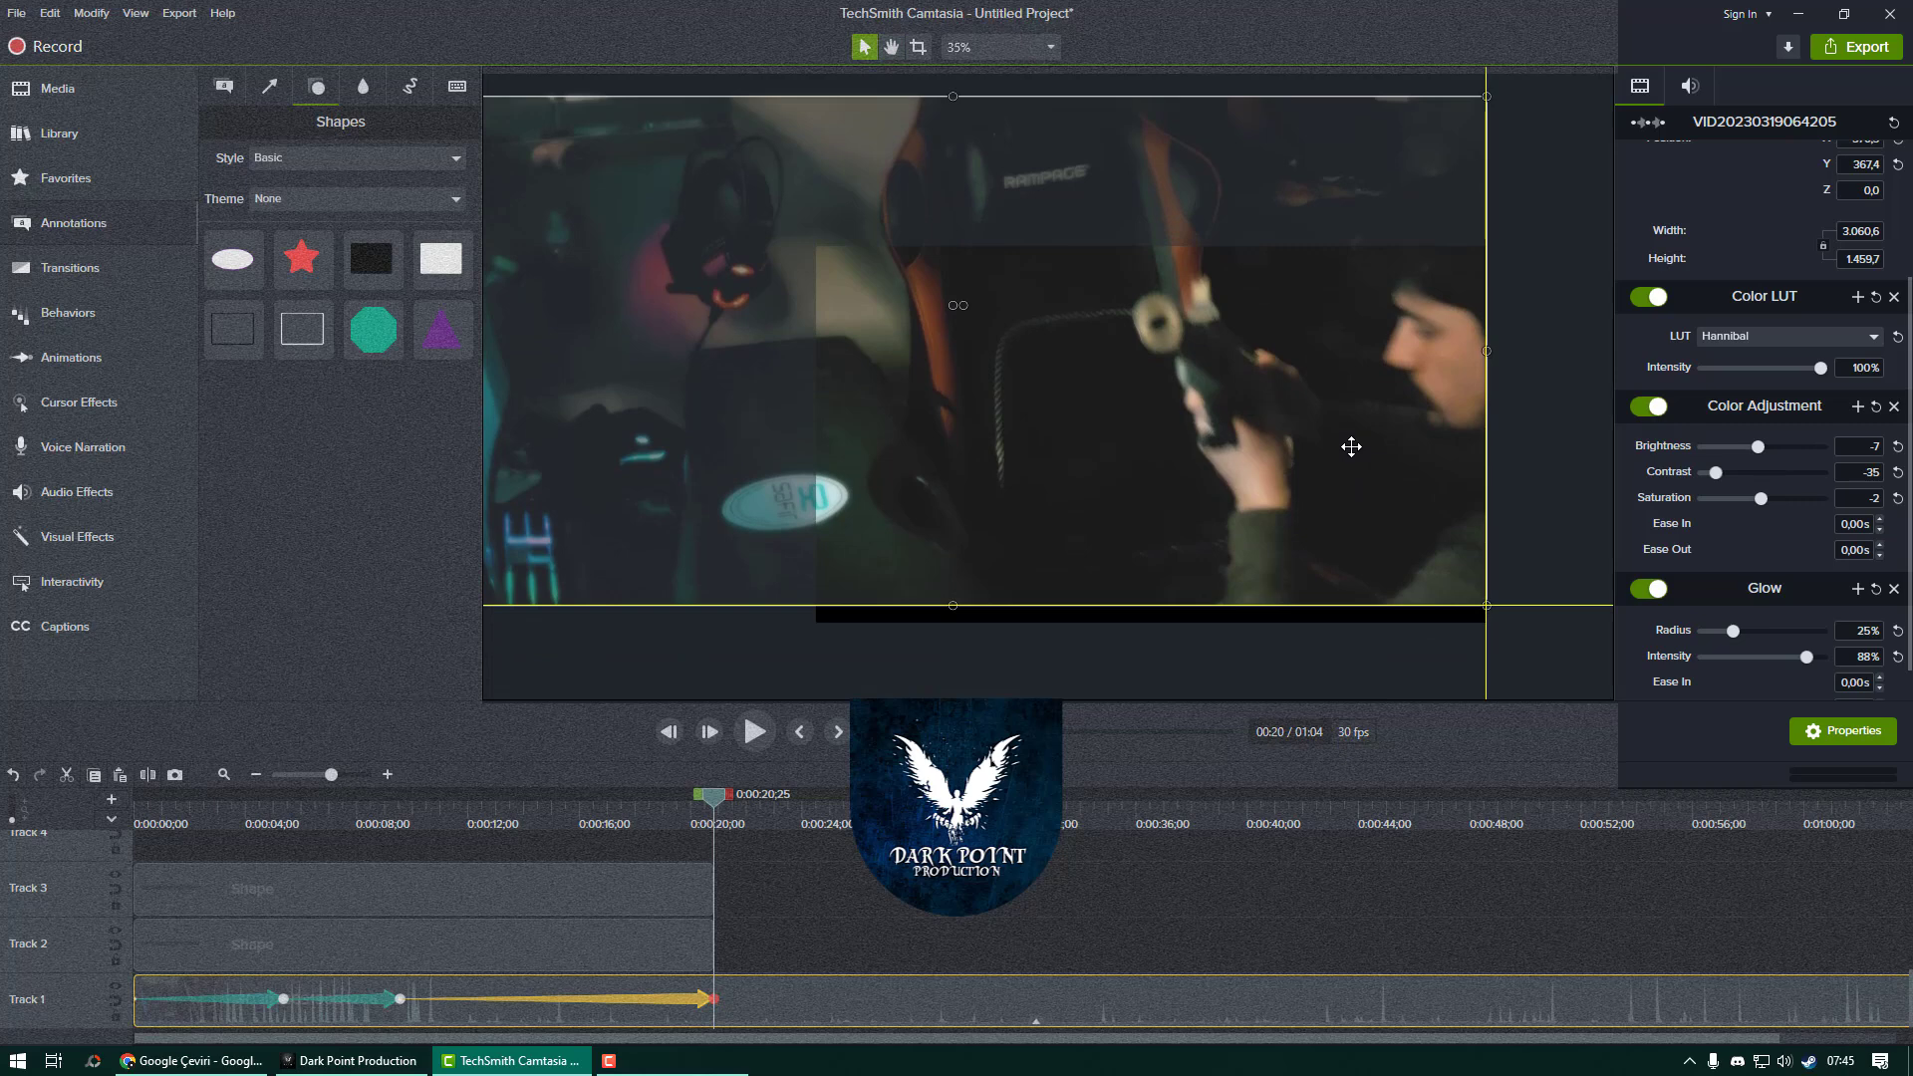
left_click_drag(635, 824, 416, 881)
key("space")
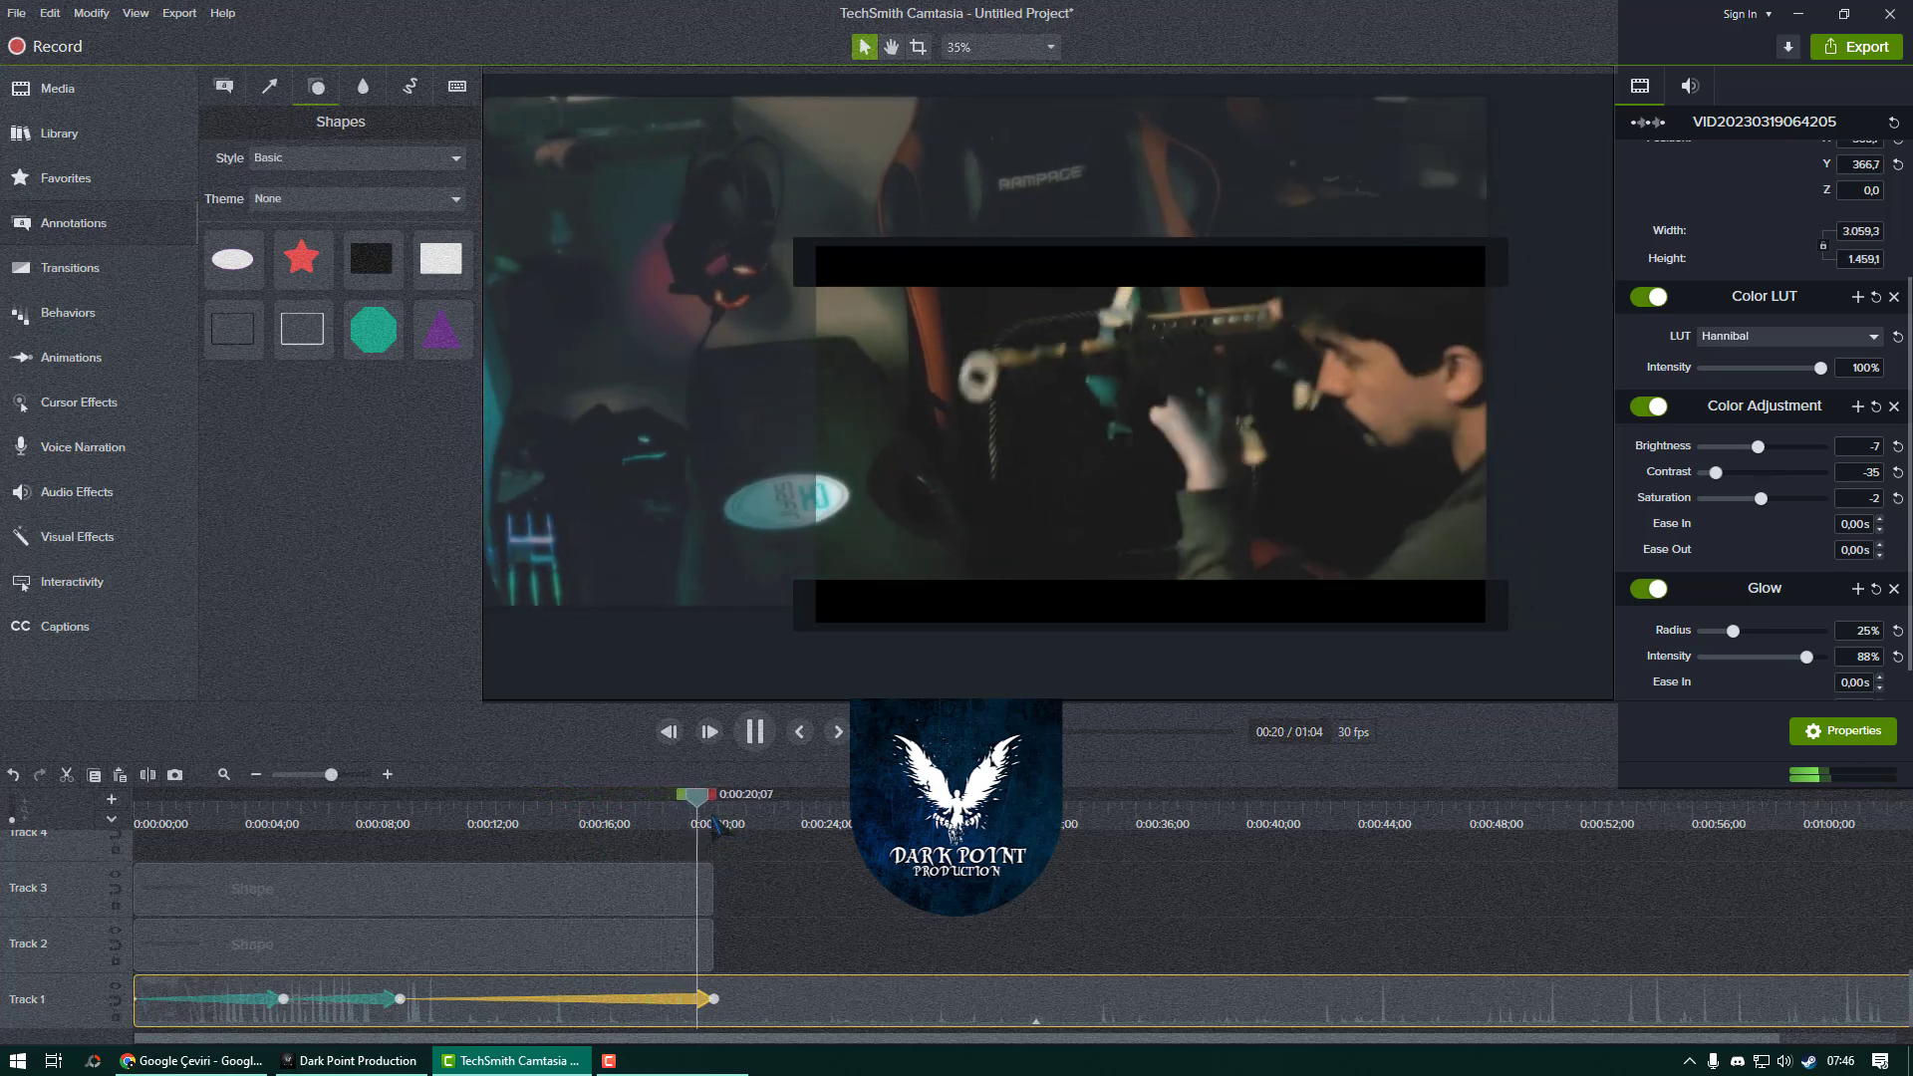
Add a fourth animation from 20:25 to about 23 seconds that shrinks the clip back to 1,920 × 915.7, and preview it.
left_click_drag(740, 801, 884, 805)
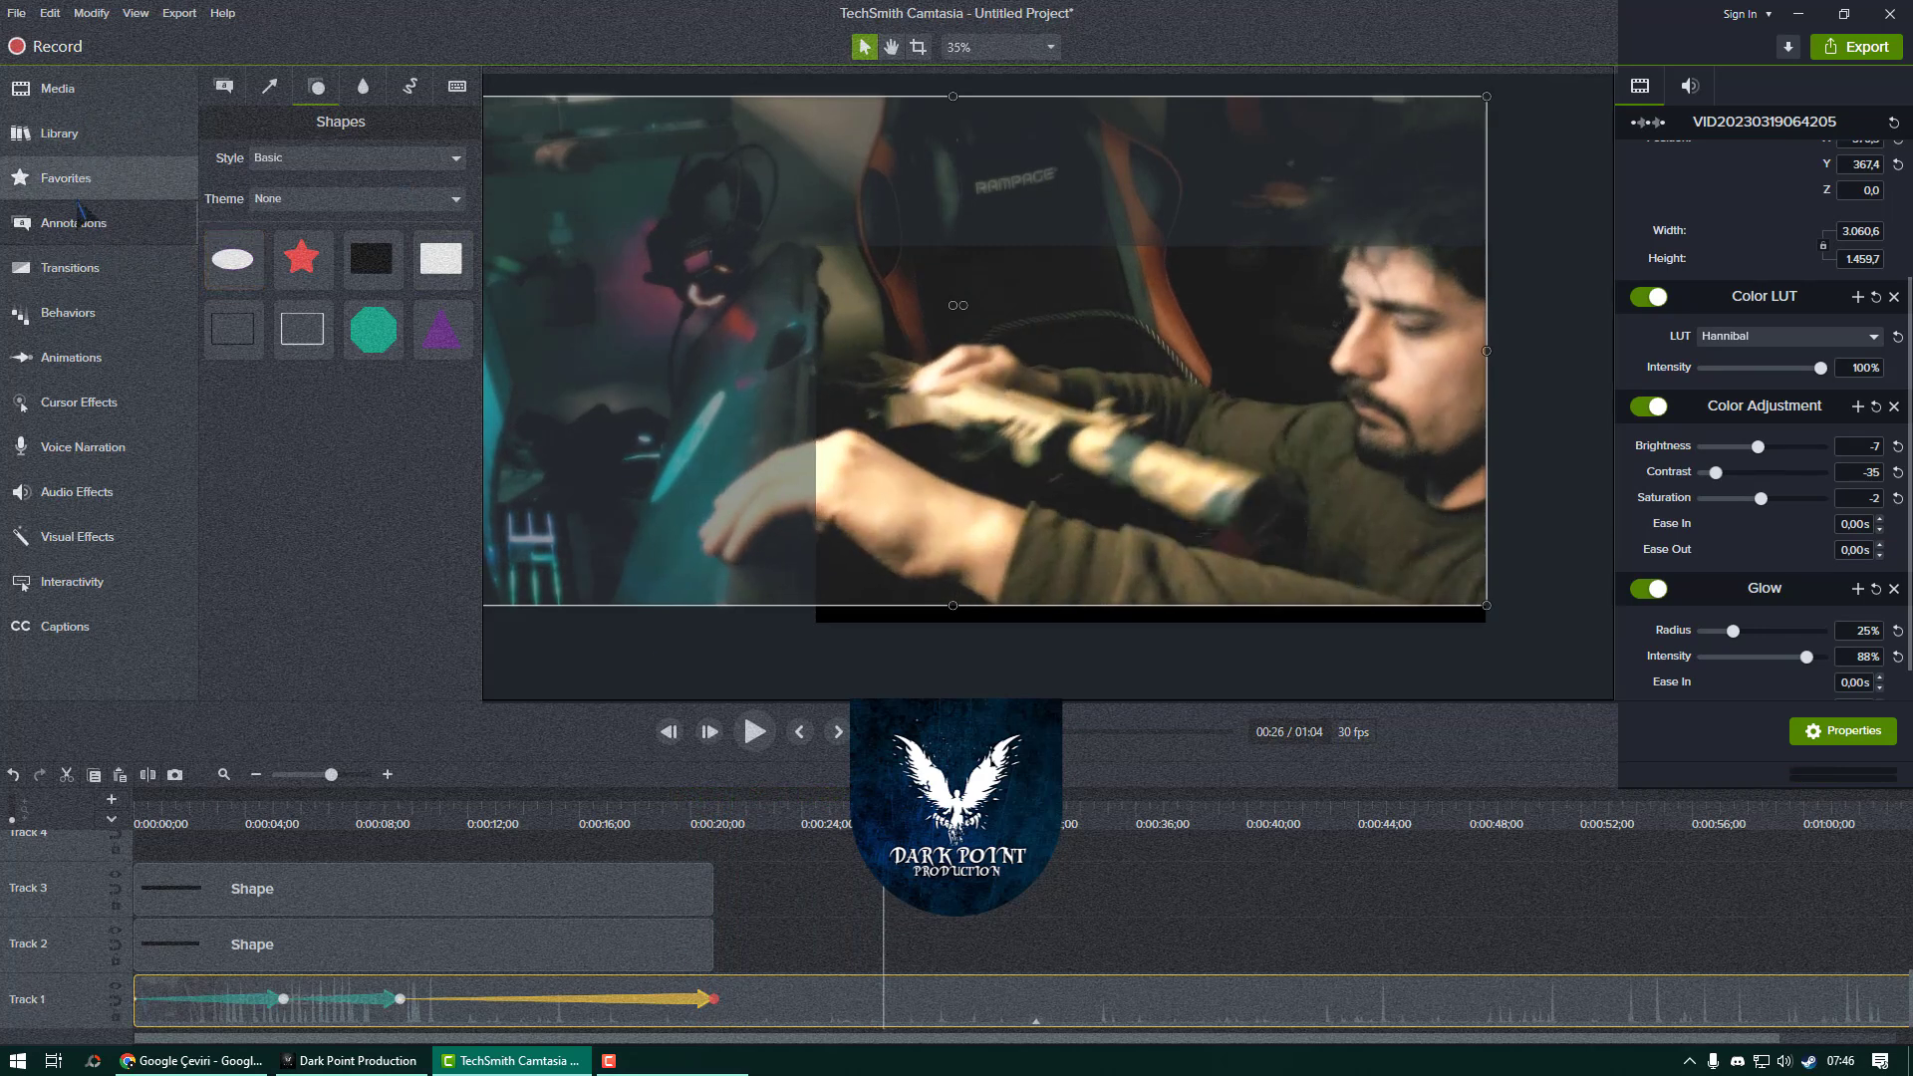
left_click(70, 357)
left_click_drag(272, 150, 778, 1002)
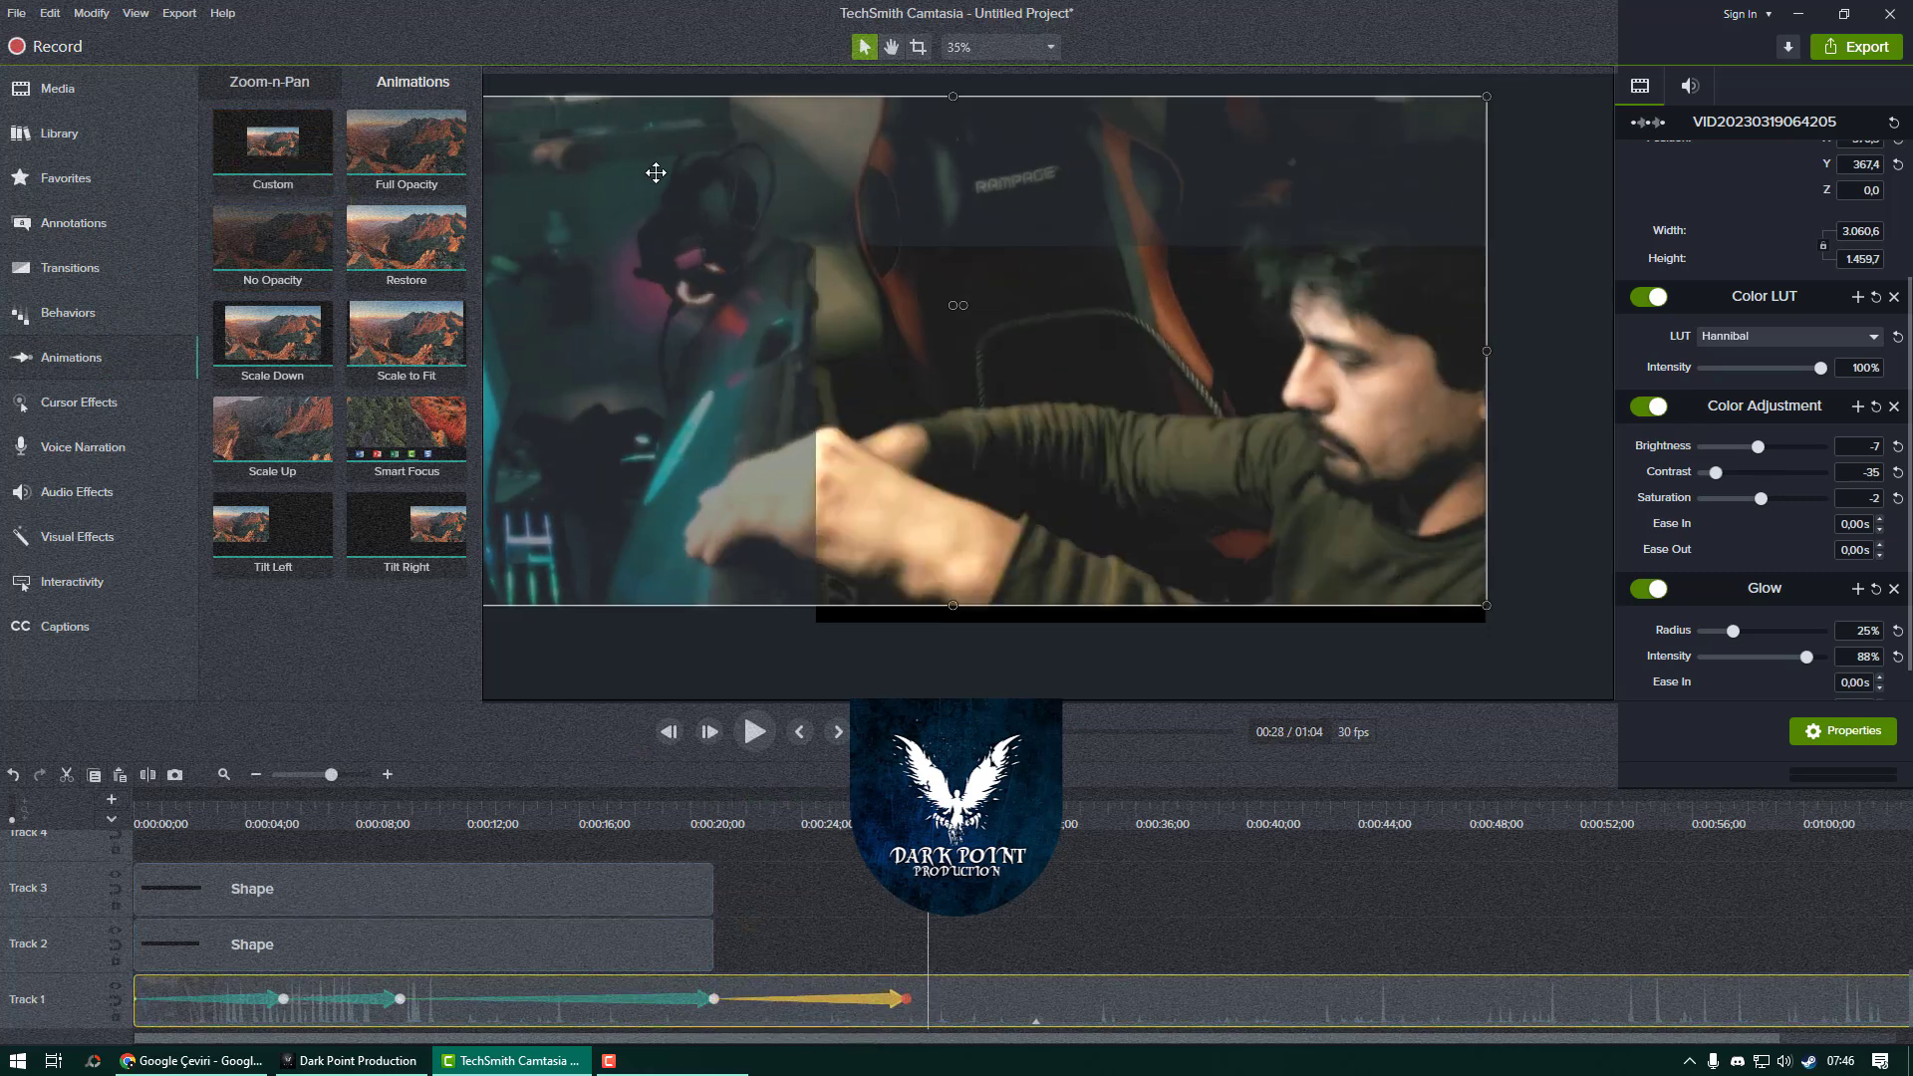
scroll(498, 128, "down", 1)
left_click_drag(488, 117, 814, 289)
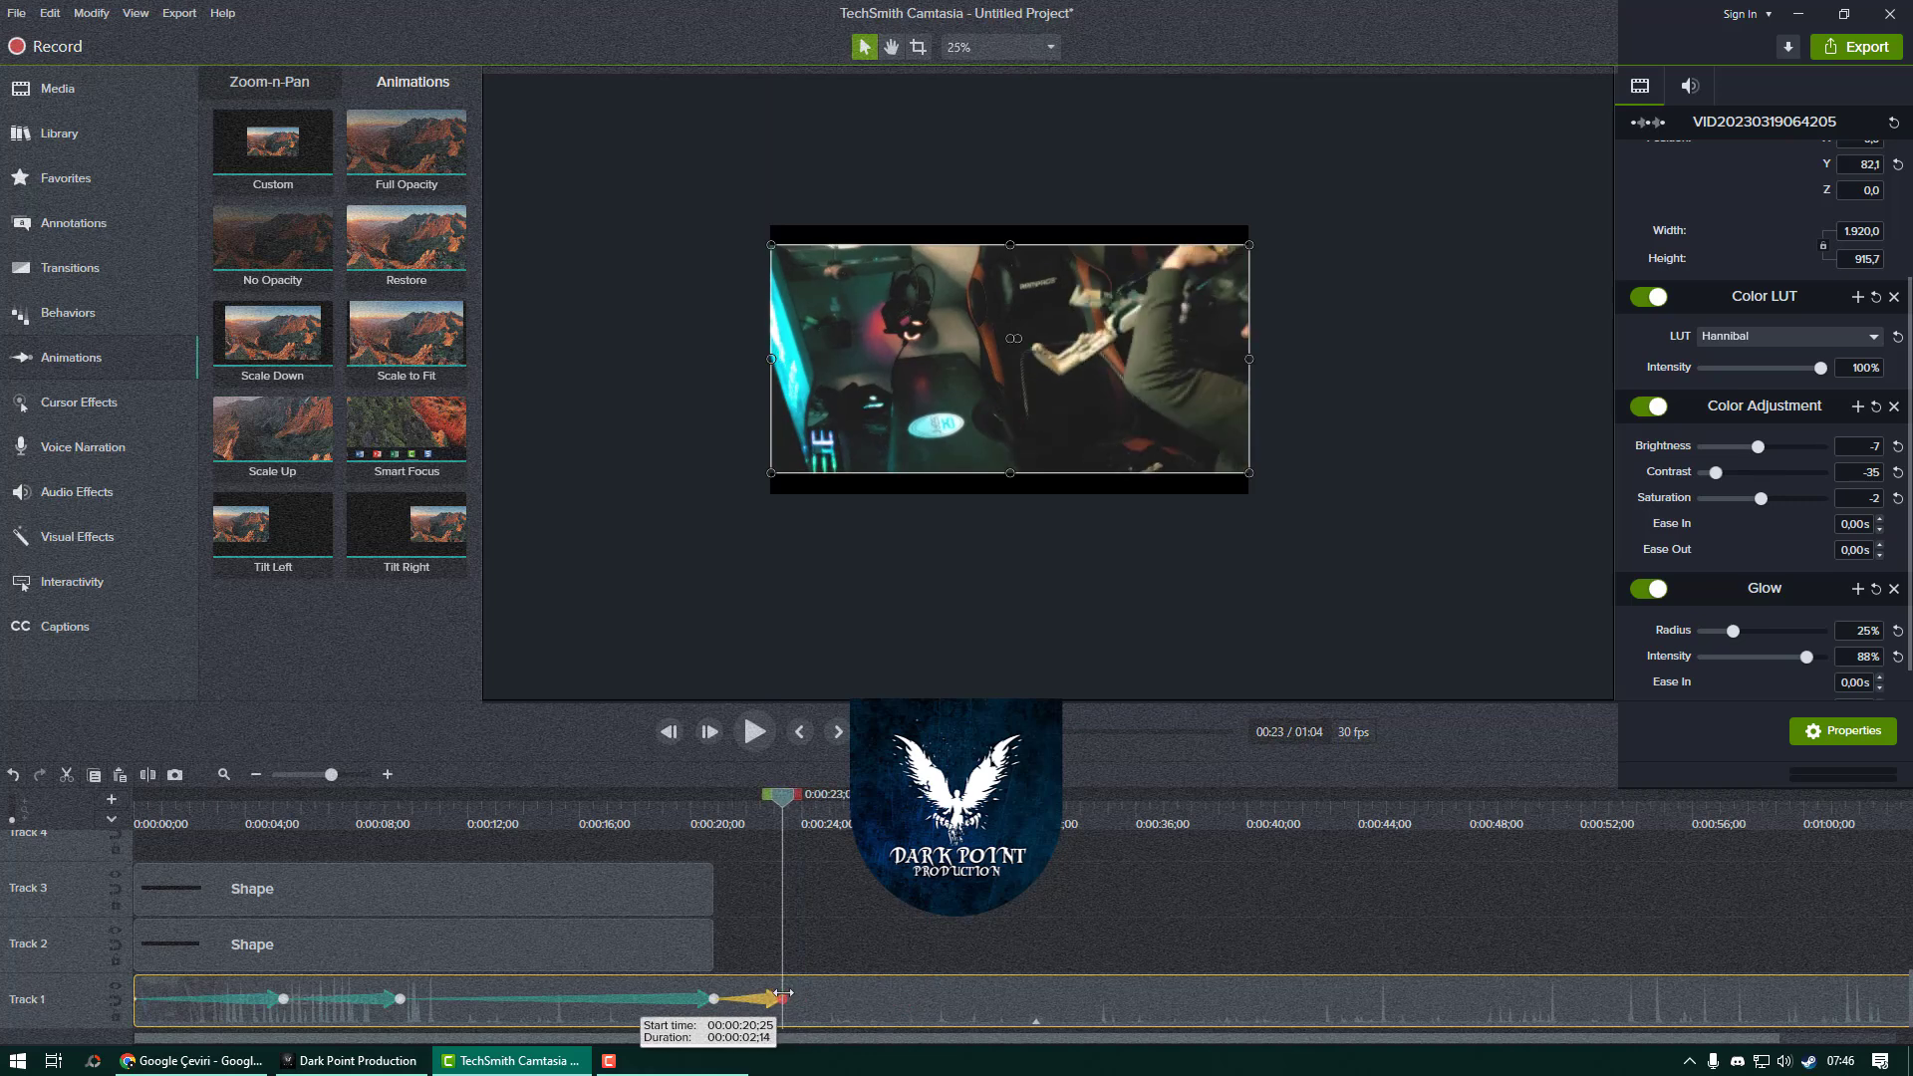
left_click(718, 819)
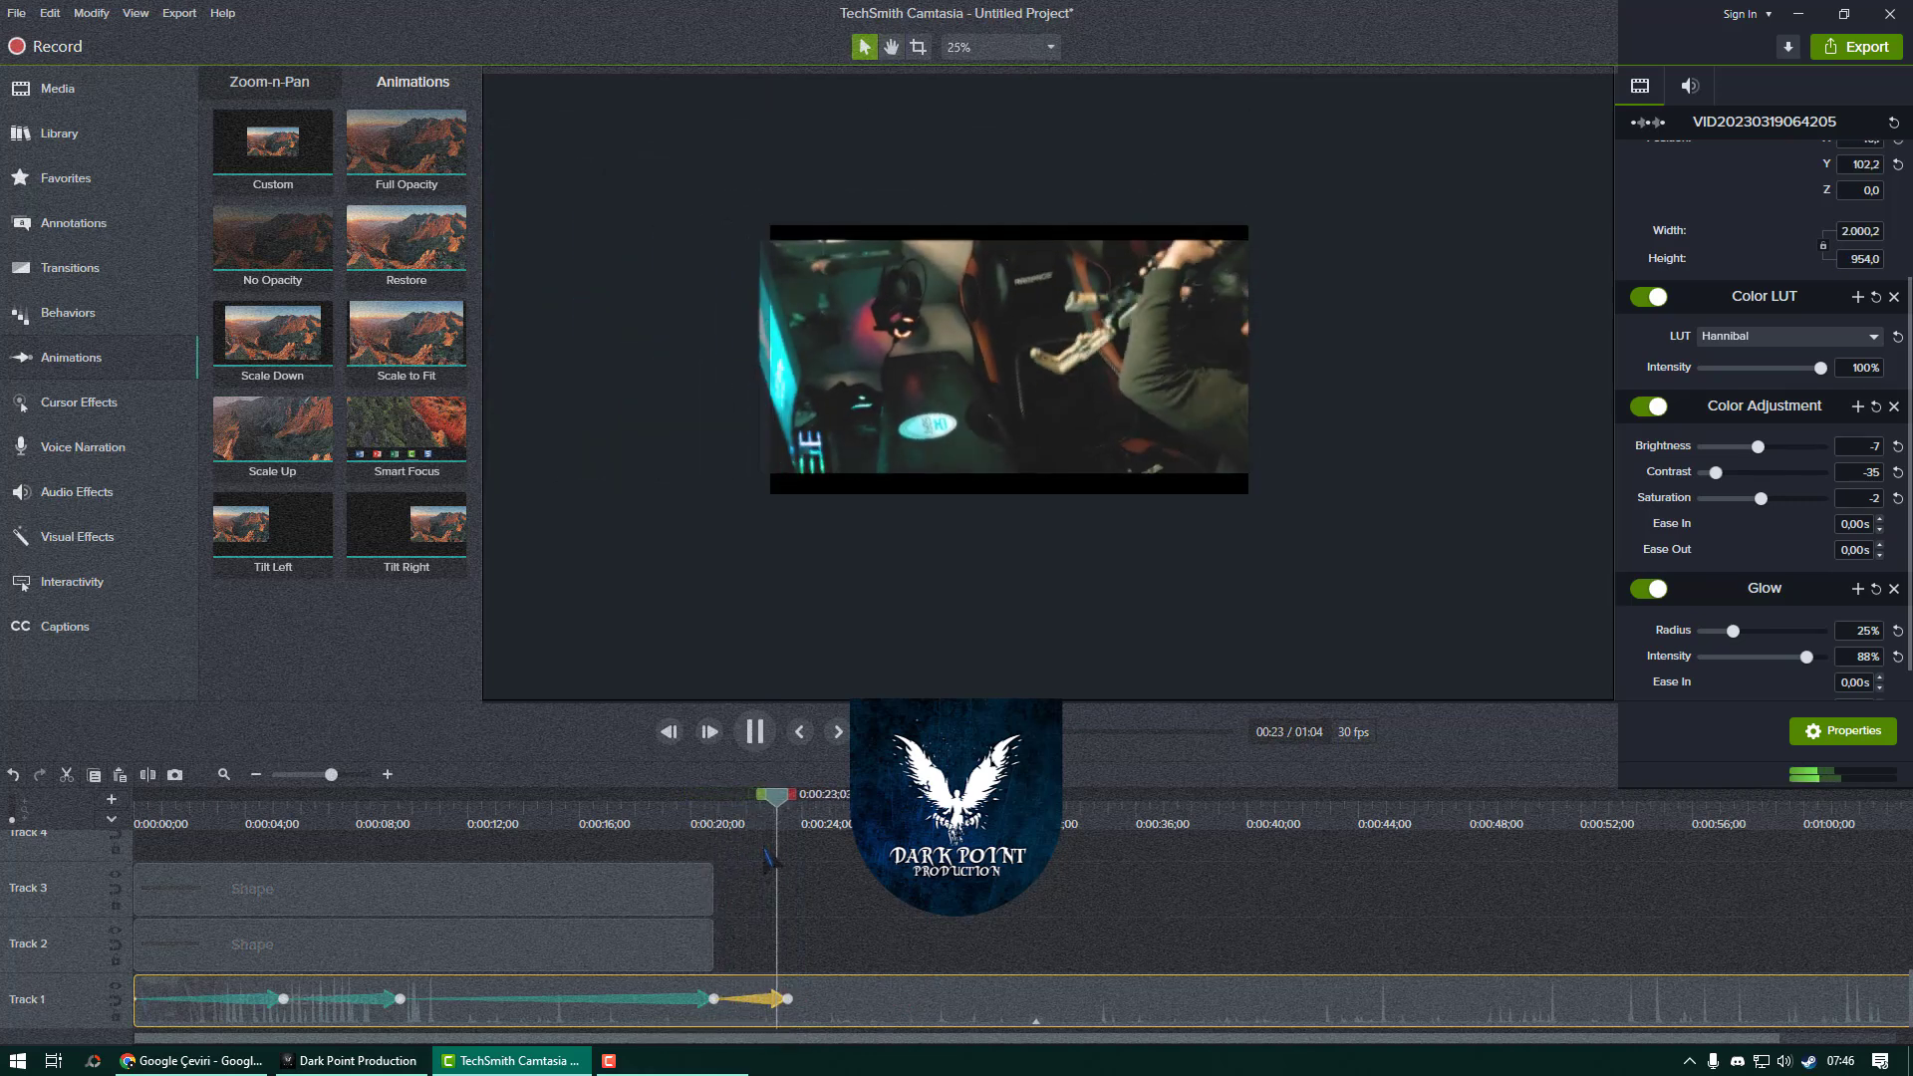
Add a fifth animation ending at about 29 seconds that enlarges the clip to about 2,768 × 1,320 on the man's face; preview it.
left_click(822, 1016)
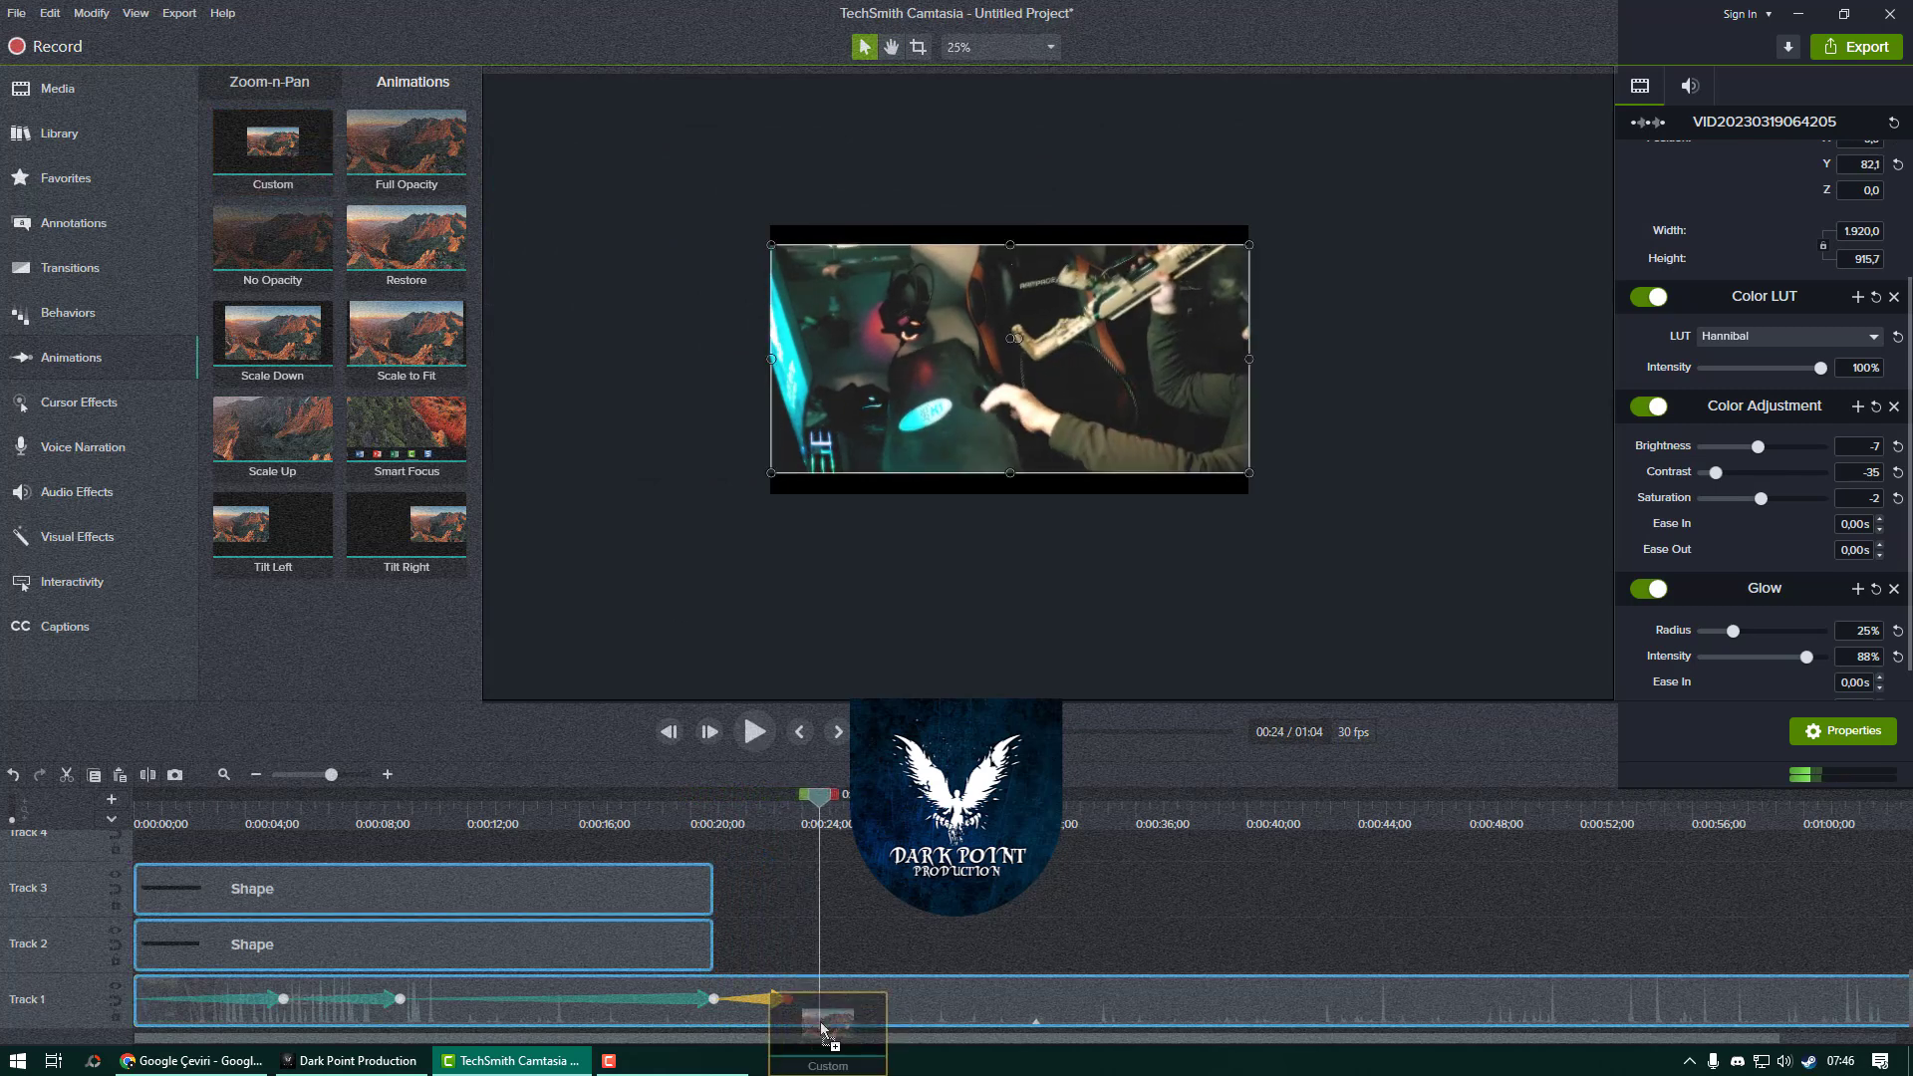
left_click_drag(826, 1001, 961, 999)
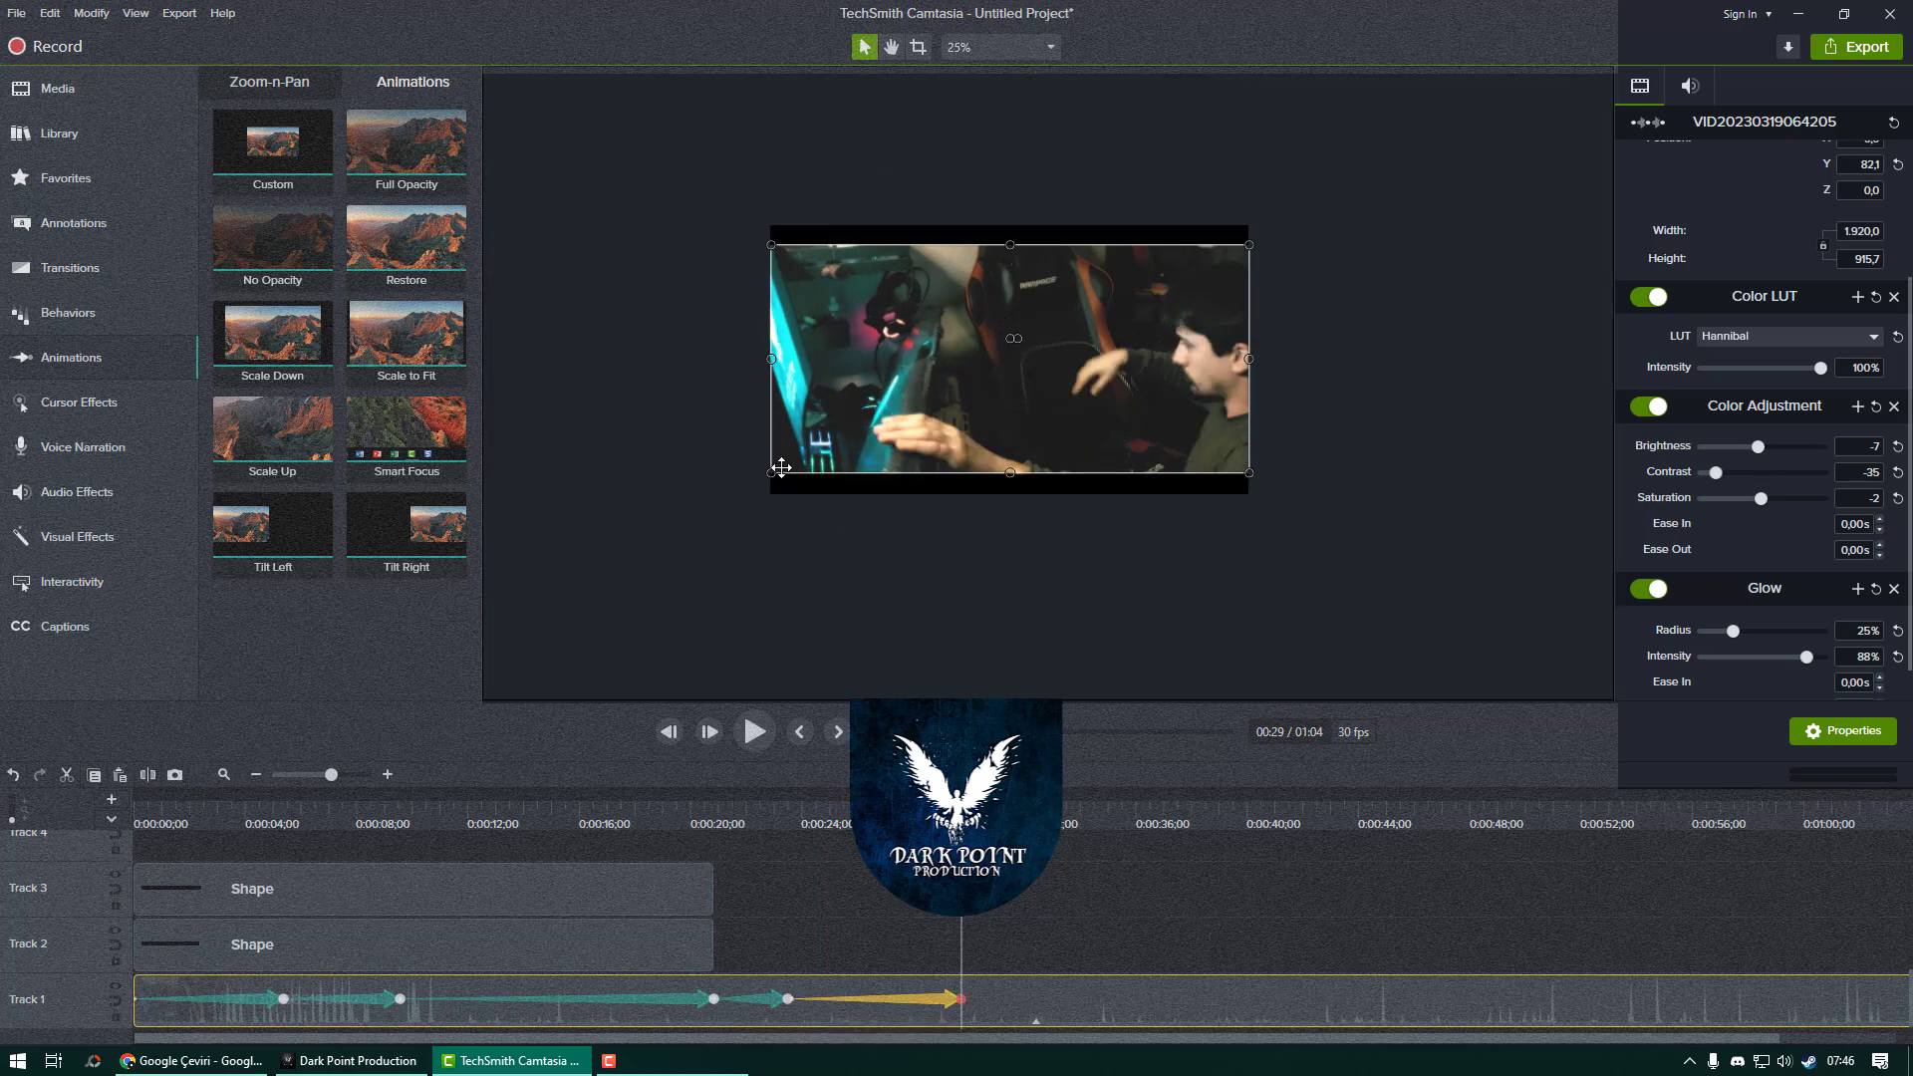
left_click_drag(769, 474, 671, 534)
left_click_drag(1216, 436, 1106, 448)
left_click(849, 819)
key("space")
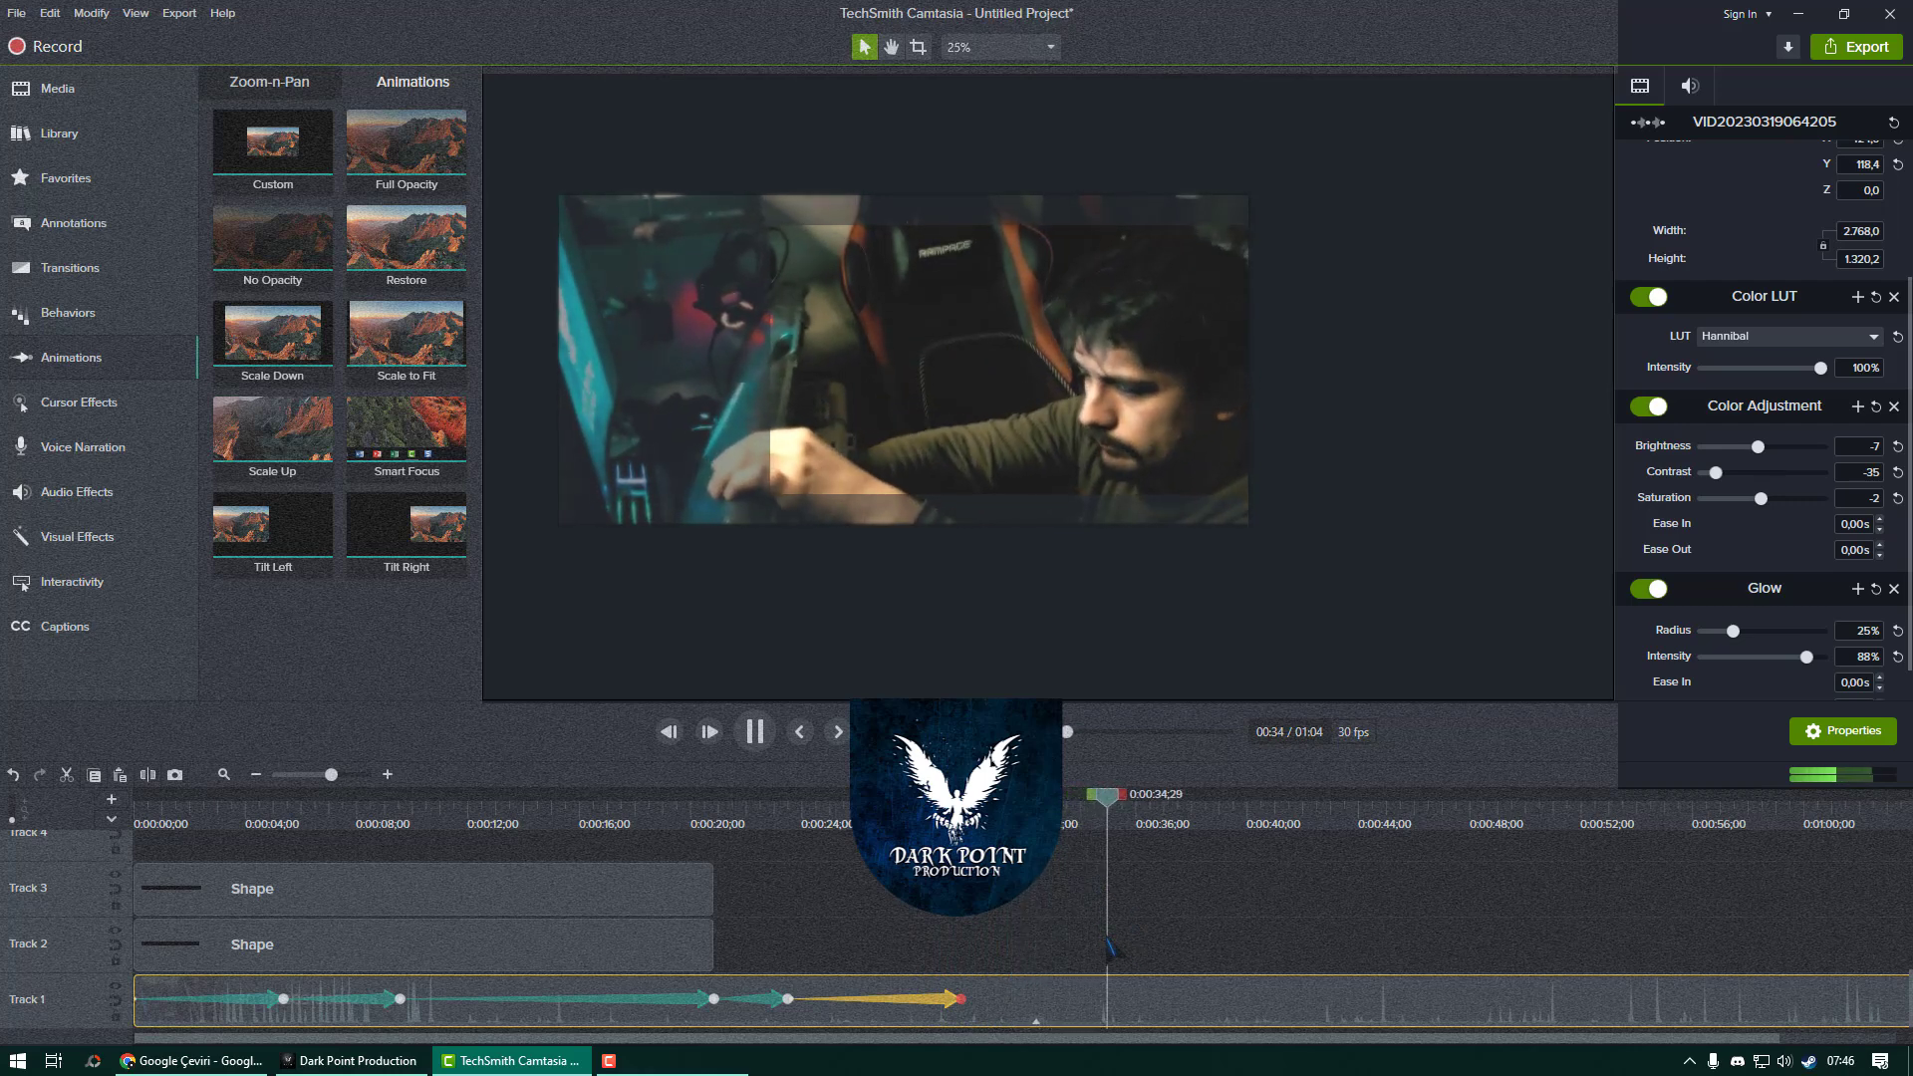
Add a sixth animation from about 33 to 42 seconds that shrinks the clip back to 1,920 × 915.7 at Y 82.1, and preview it.
scroll(1111, 943, "down", 1)
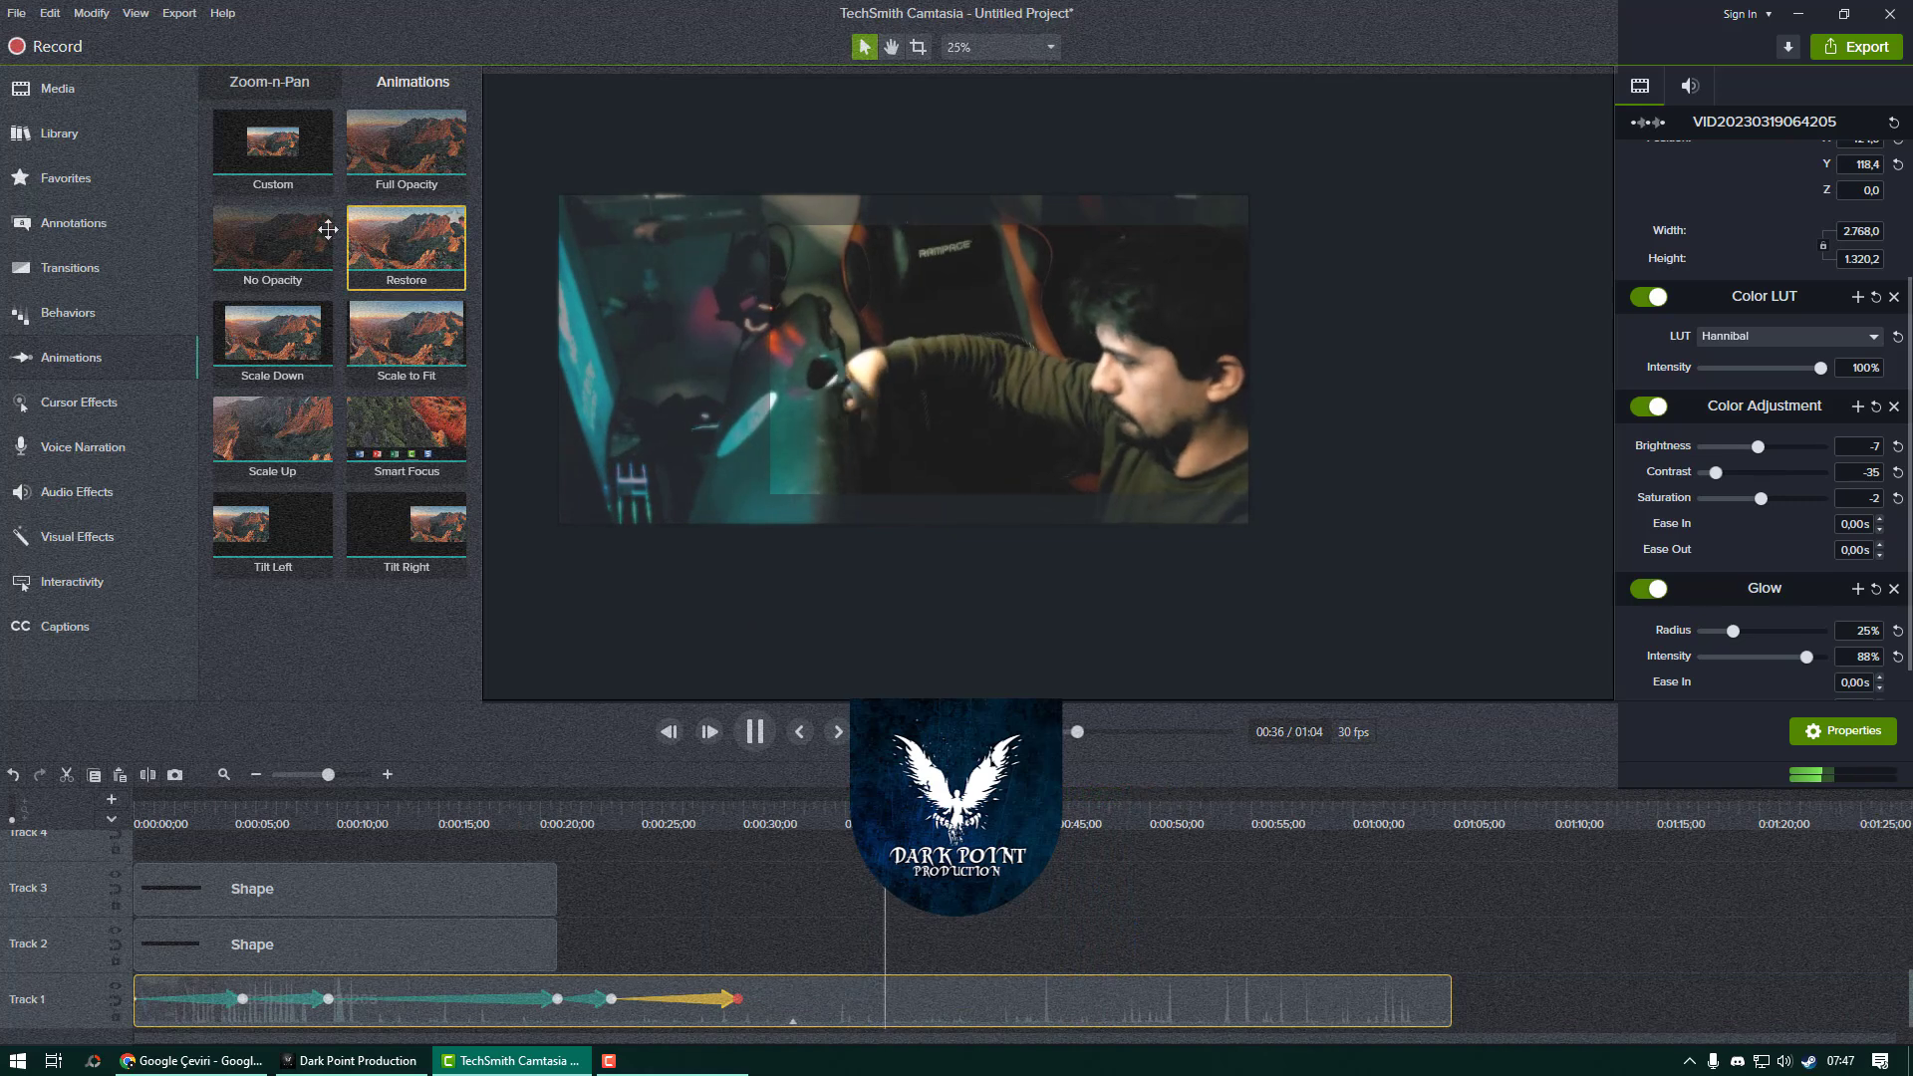
left_click_drag(259, 174, 823, 1004)
left_click_drag(821, 999, 977, 983)
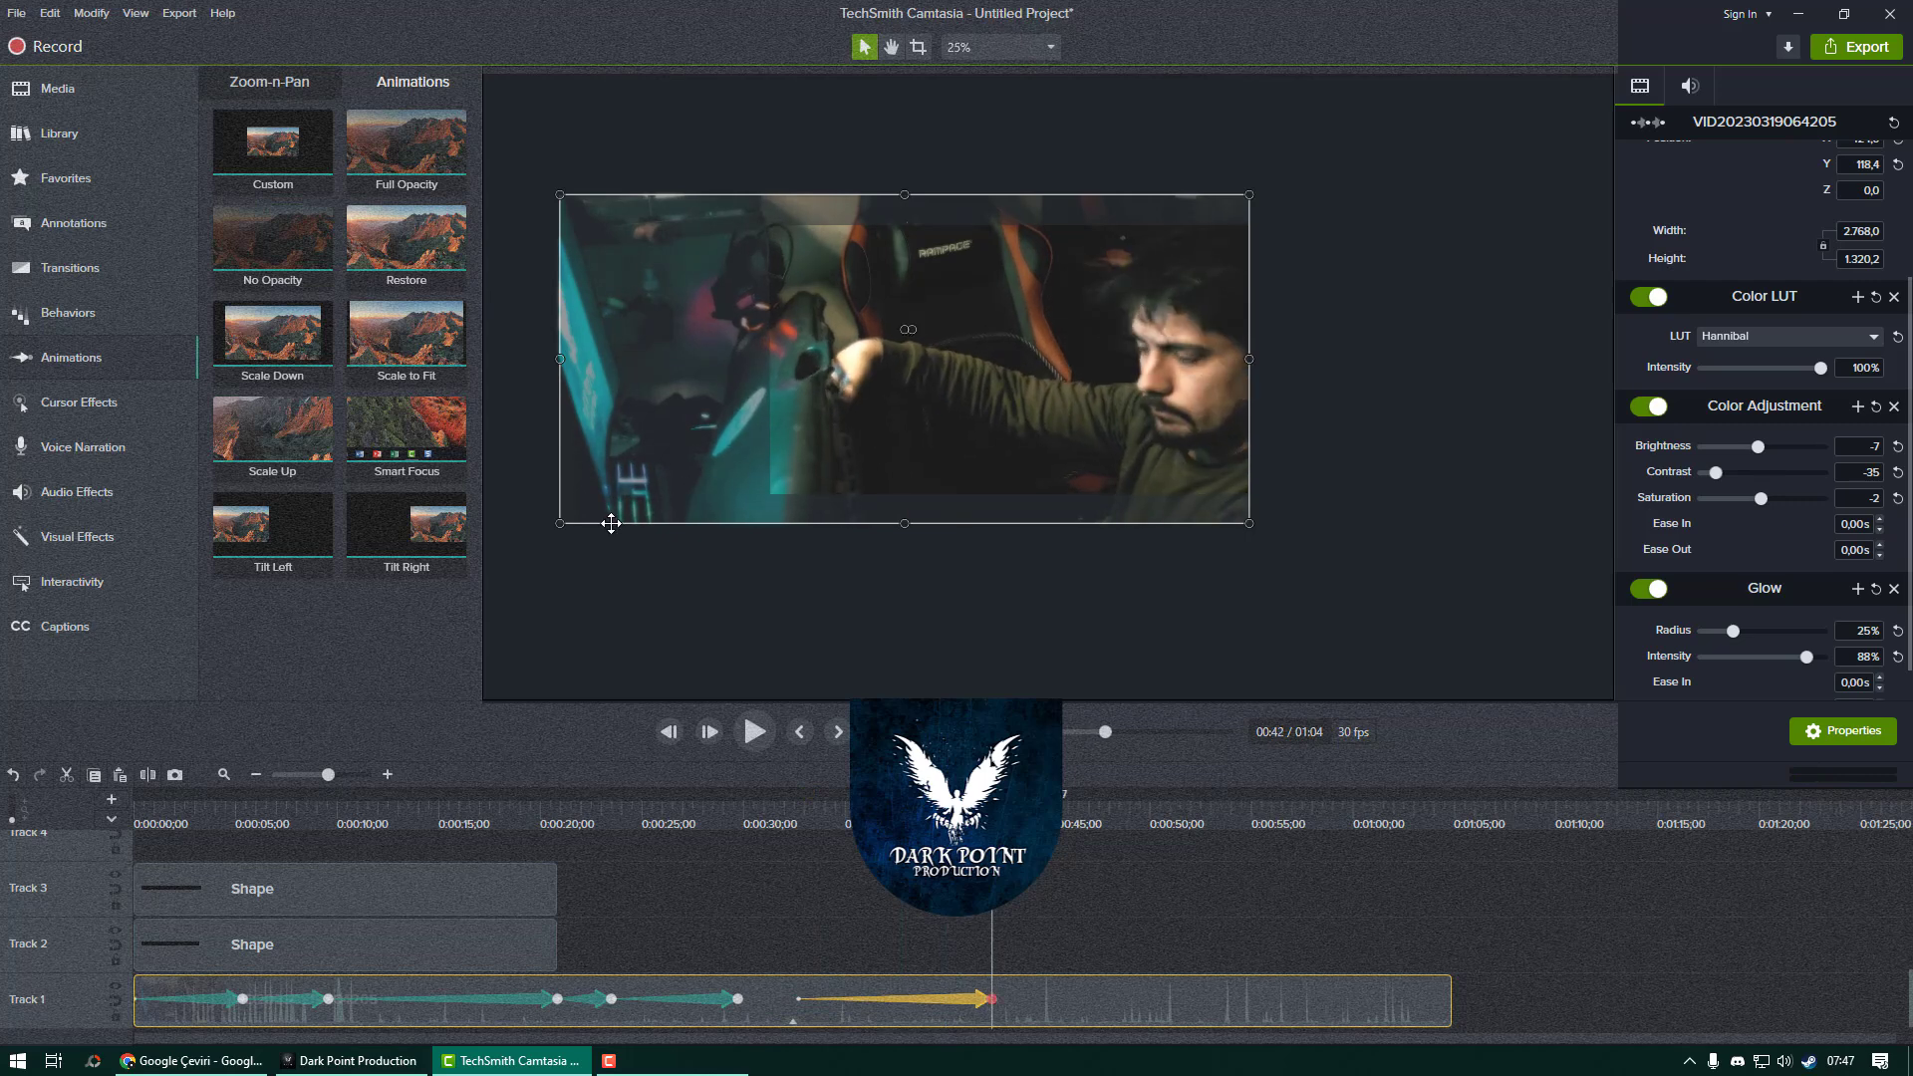
left_click_drag(560, 522, 776, 487)
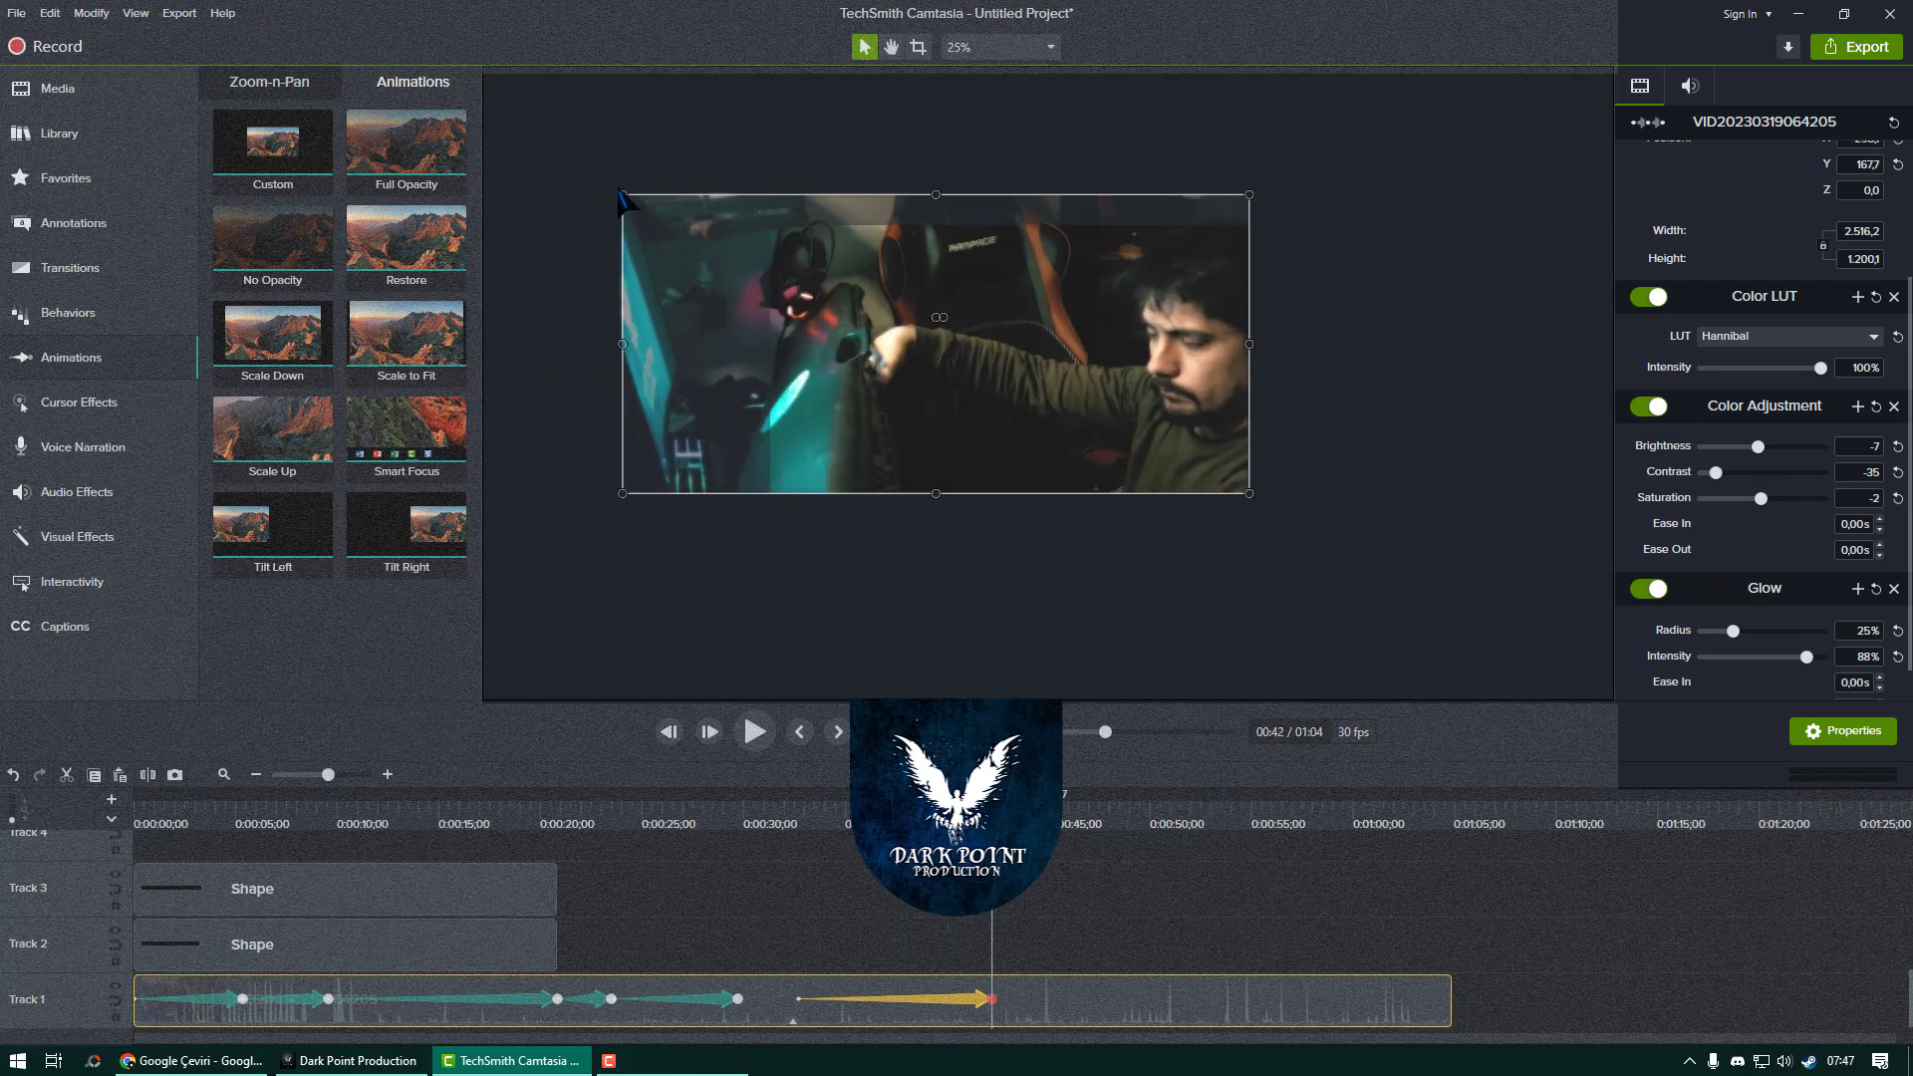
left_click_drag(622, 192, 704, 235)
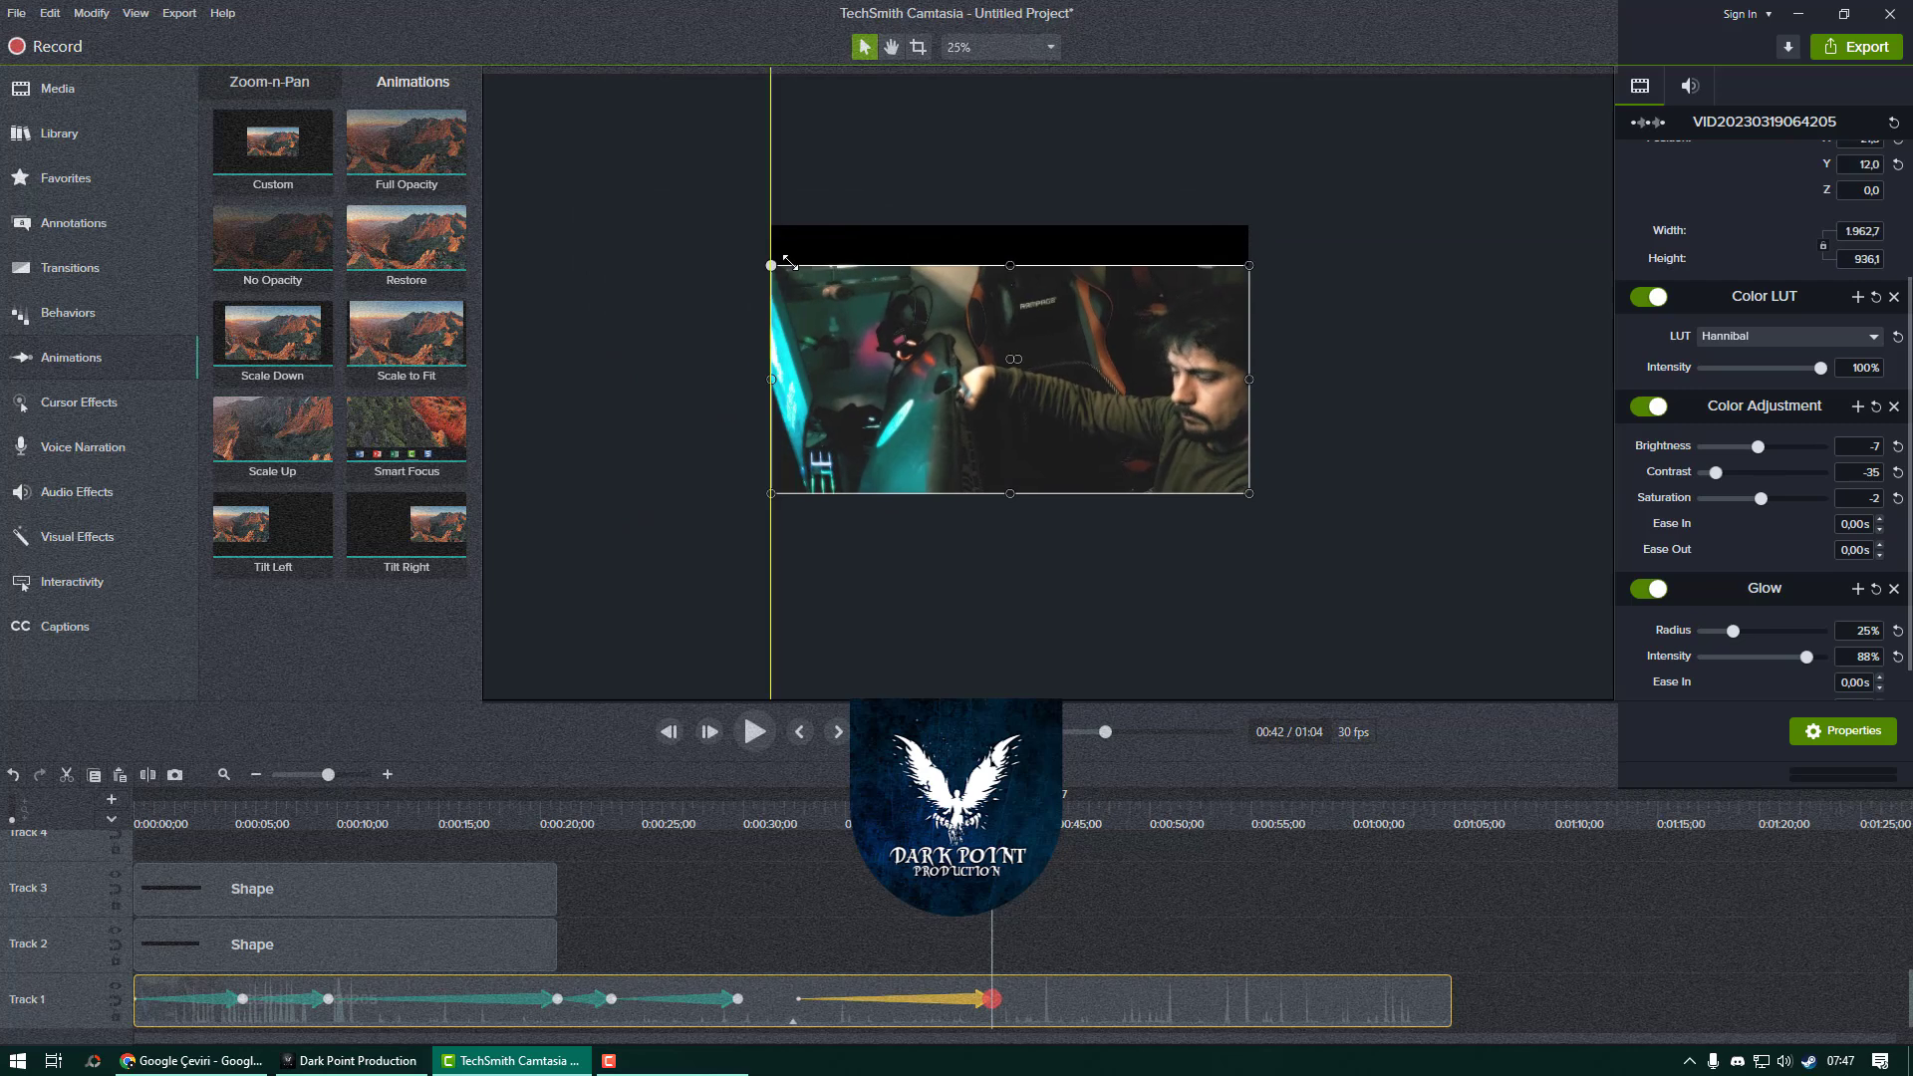
left_click_drag(895, 392, 896, 373)
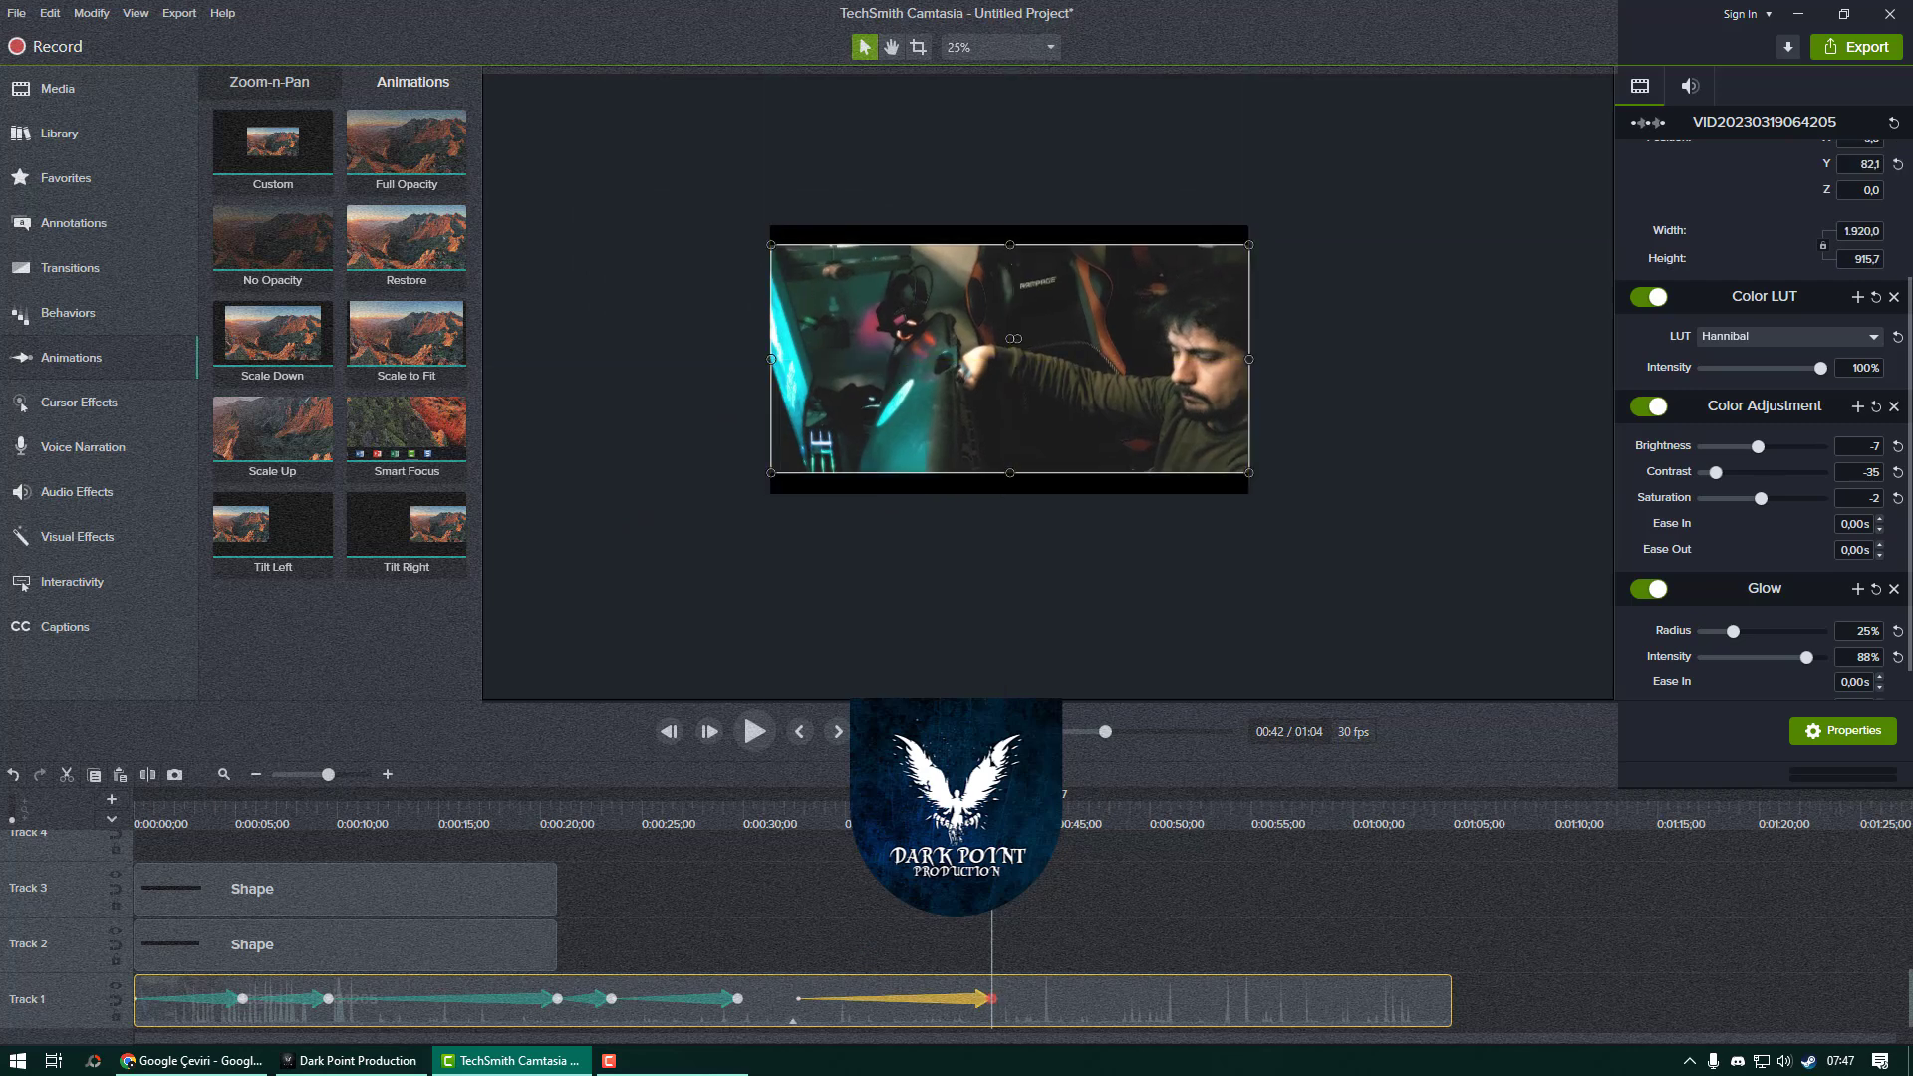
left_click(797, 813)
key("space")
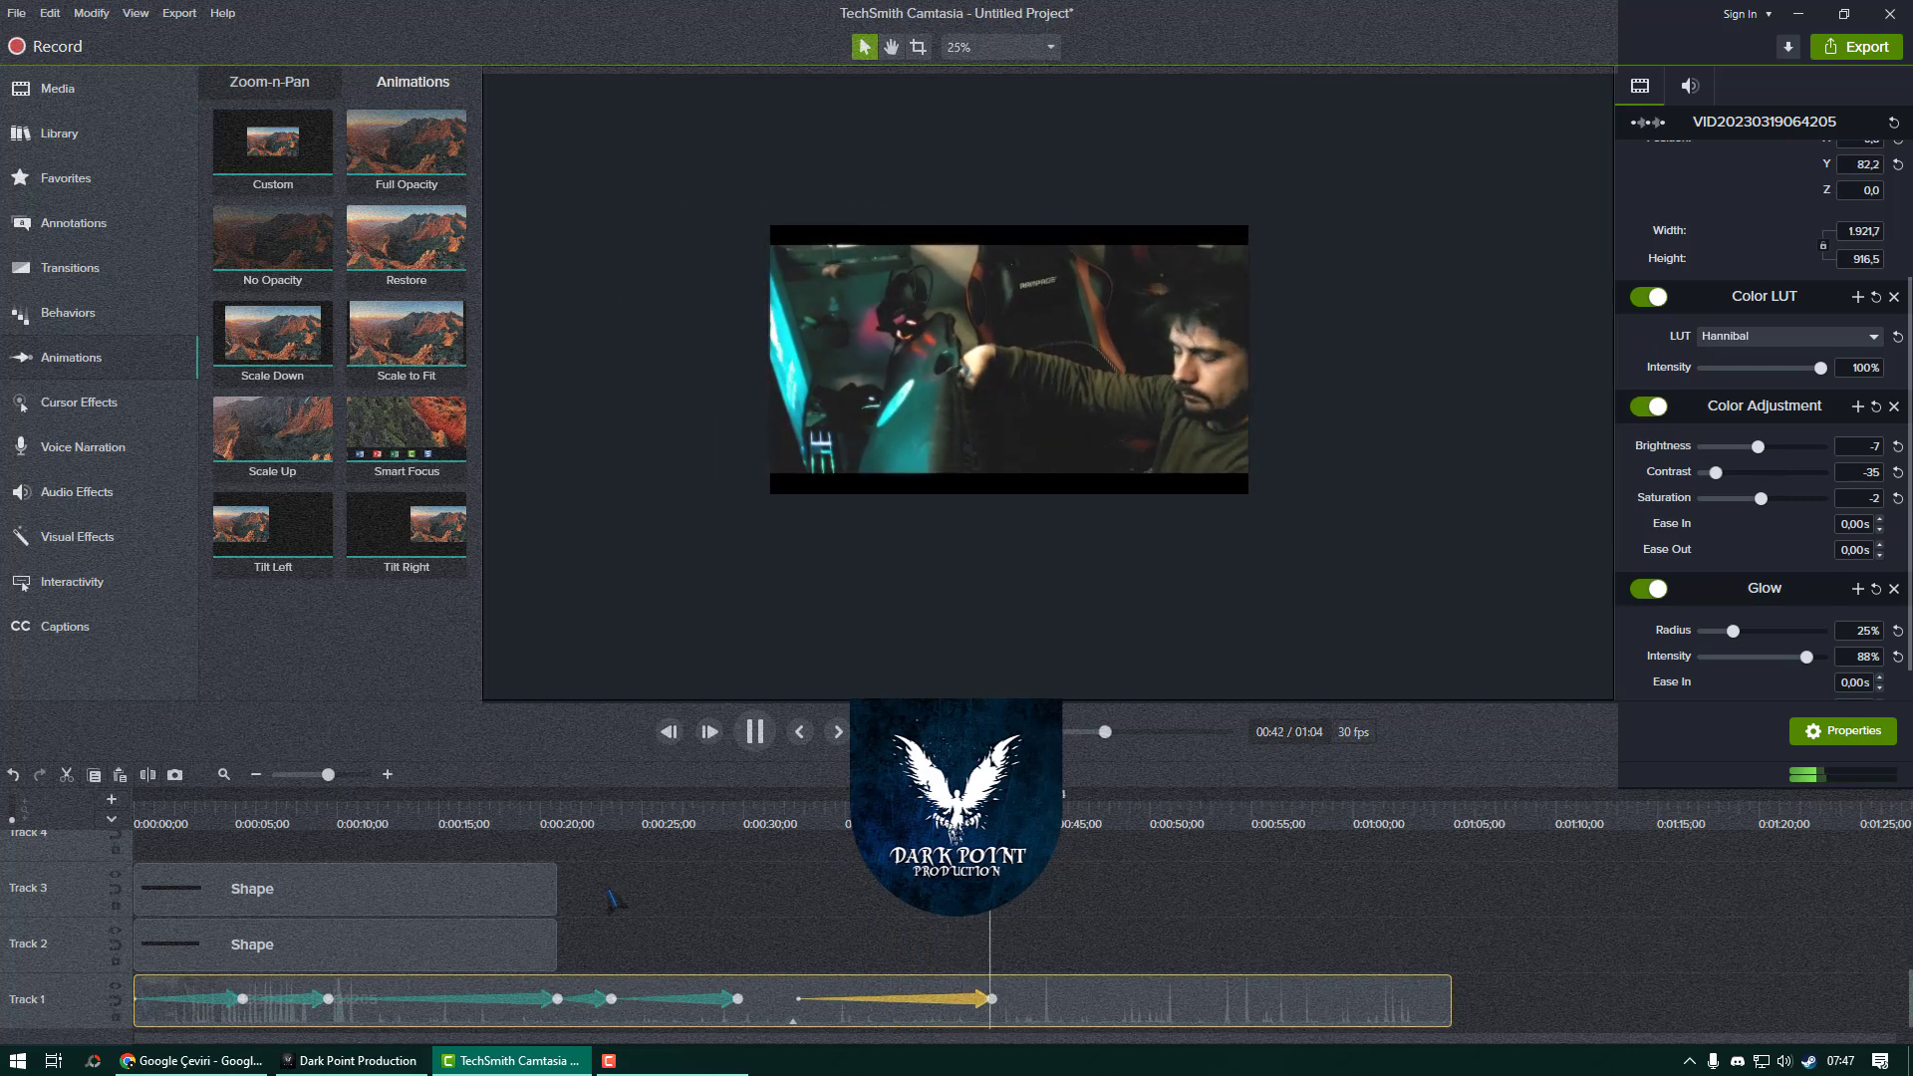
Extend both letterbox bars to the clip's end, and add a seventh animation ending at 53:15 that enlarges the clip to about 2,624.5 × 1,251.7.
left_click_drag(622, 909, 1451, 947)
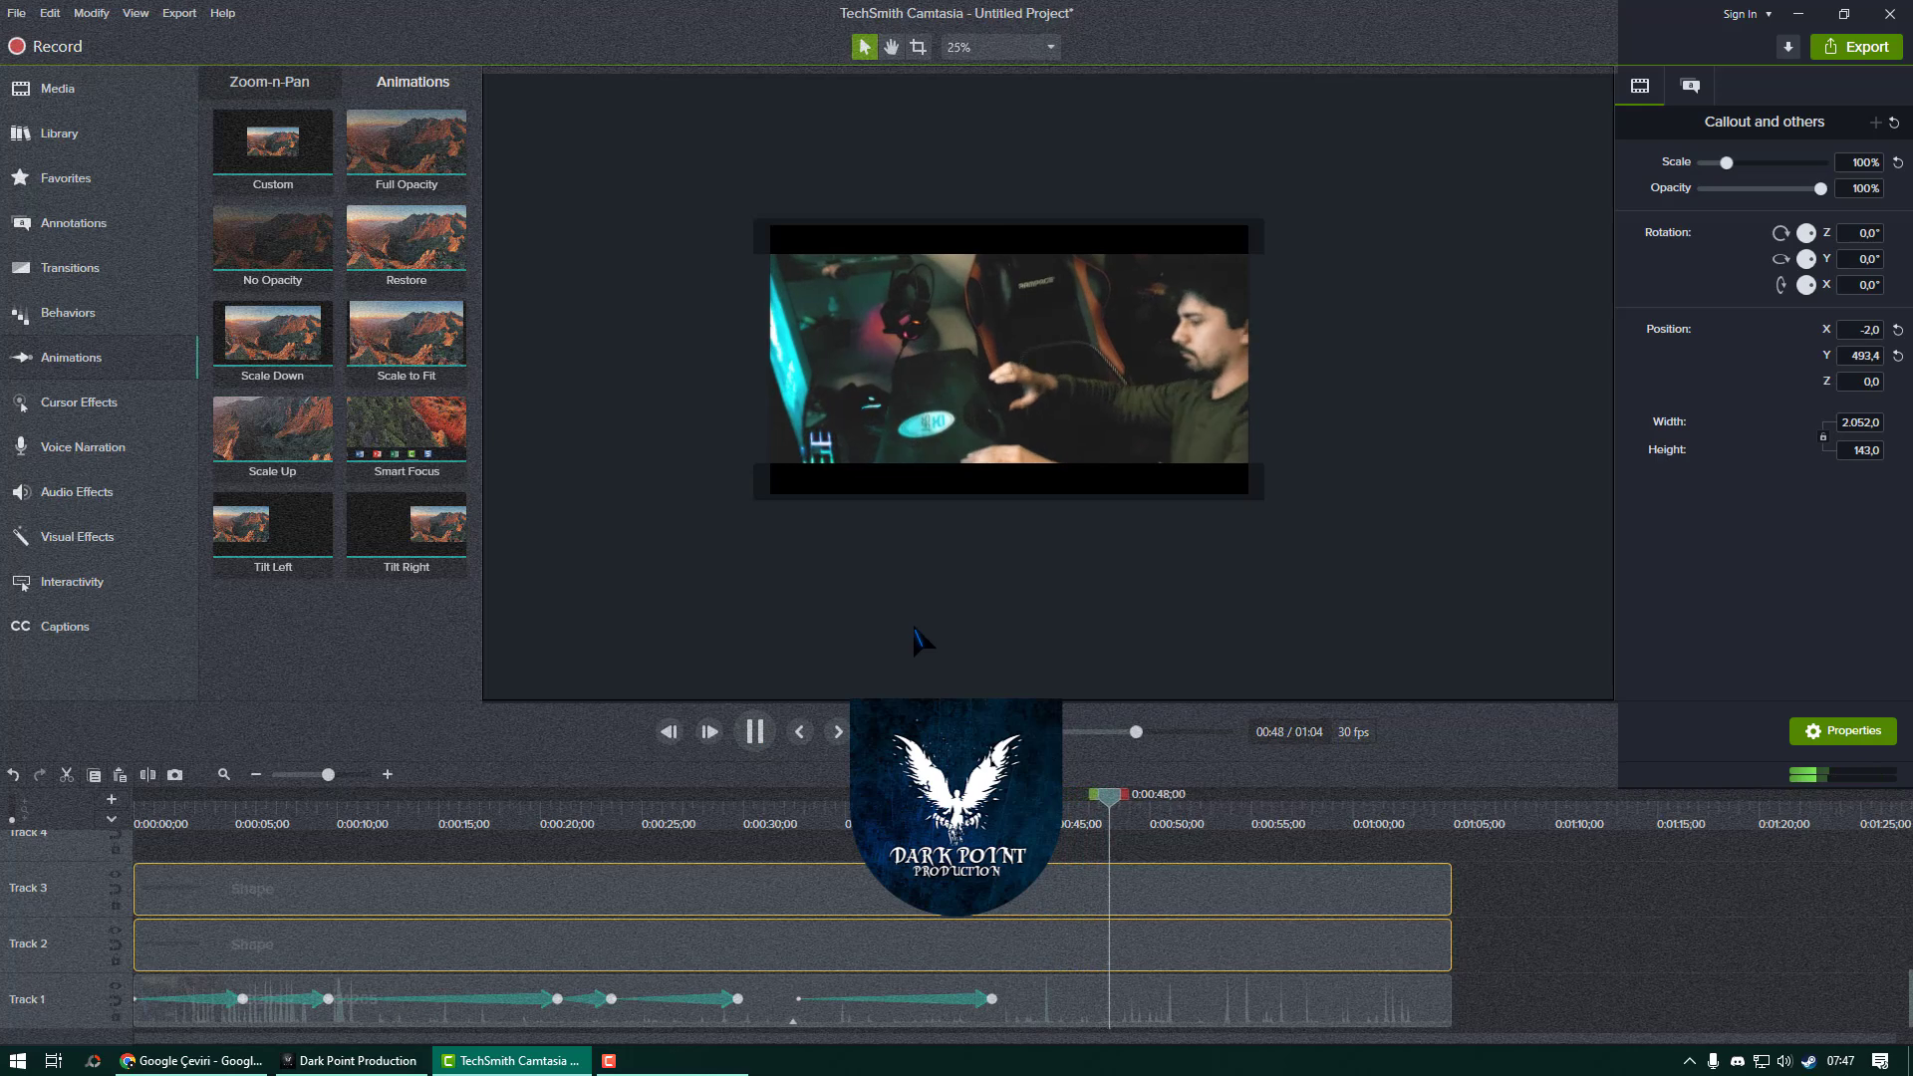
left_click_drag(266, 232, 1221, 999)
left_click_drag(1249, 474, 1213, 489)
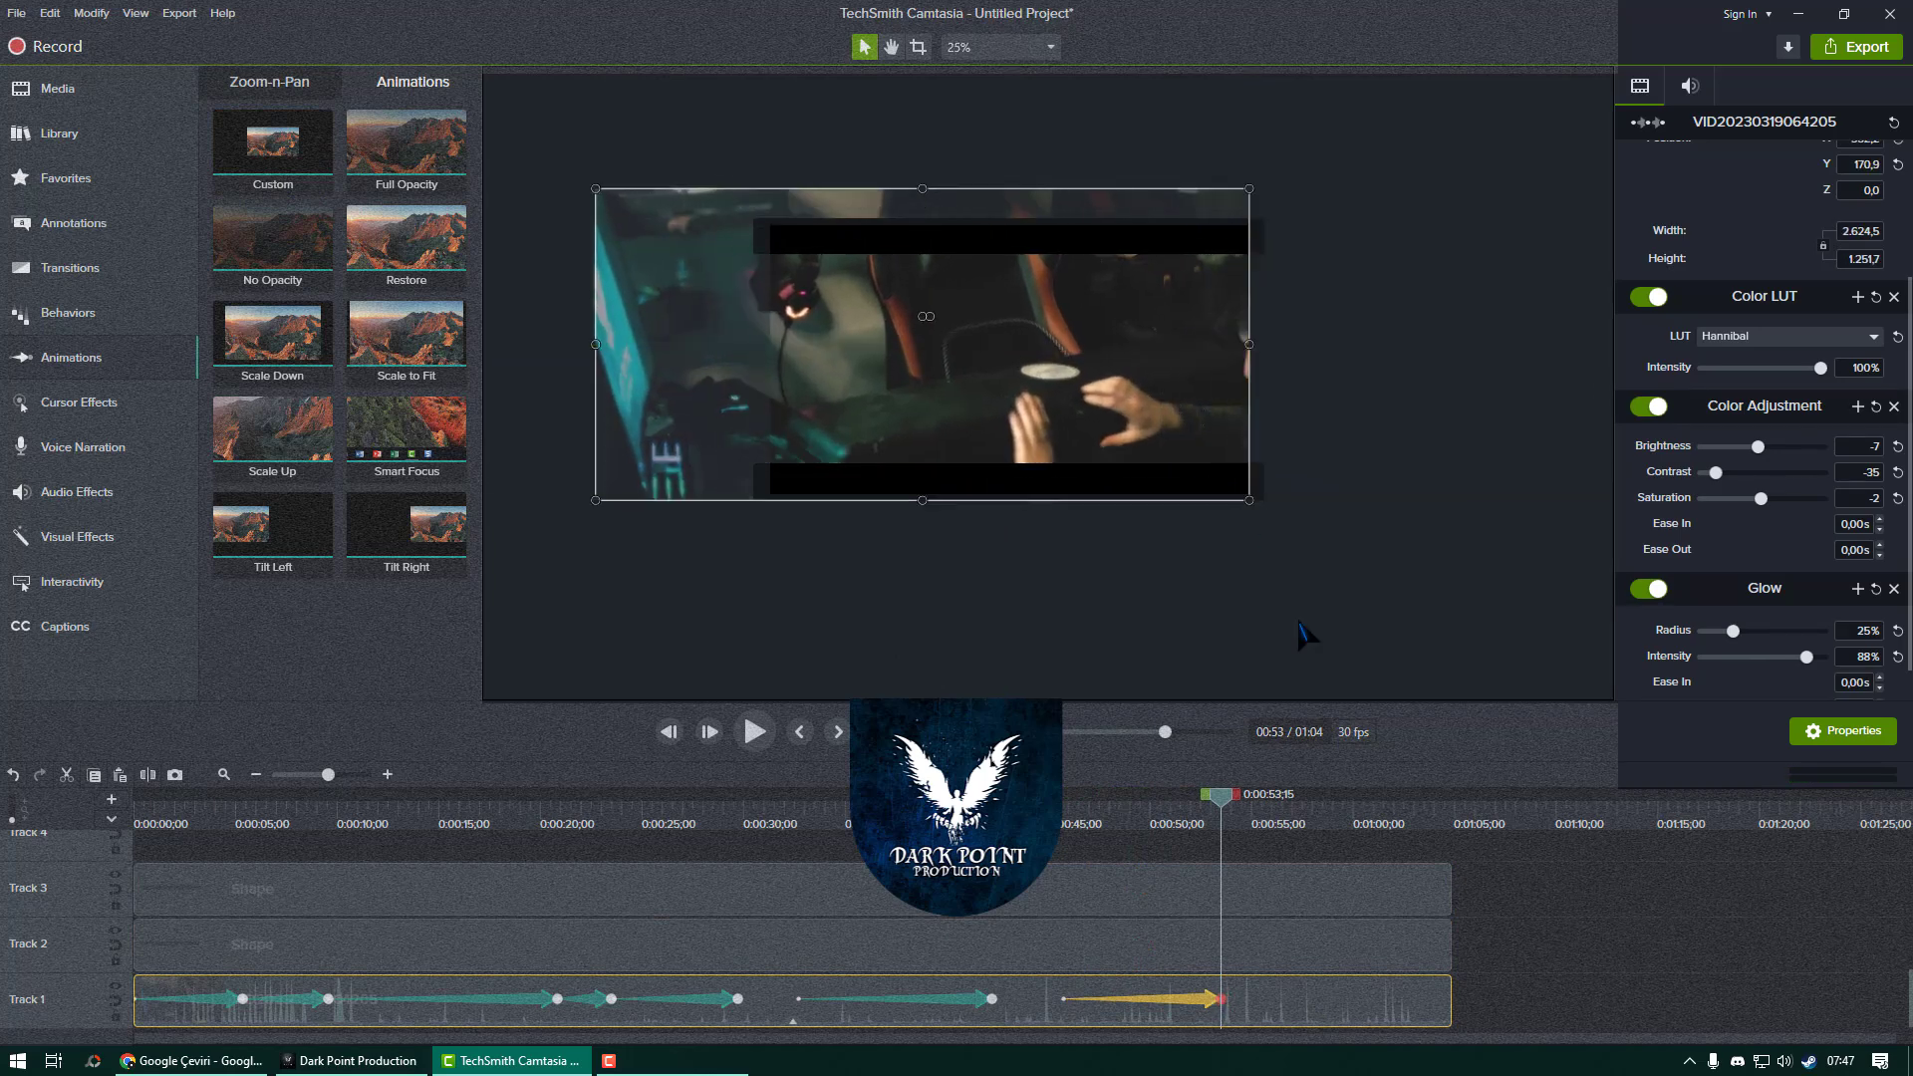
key("space")
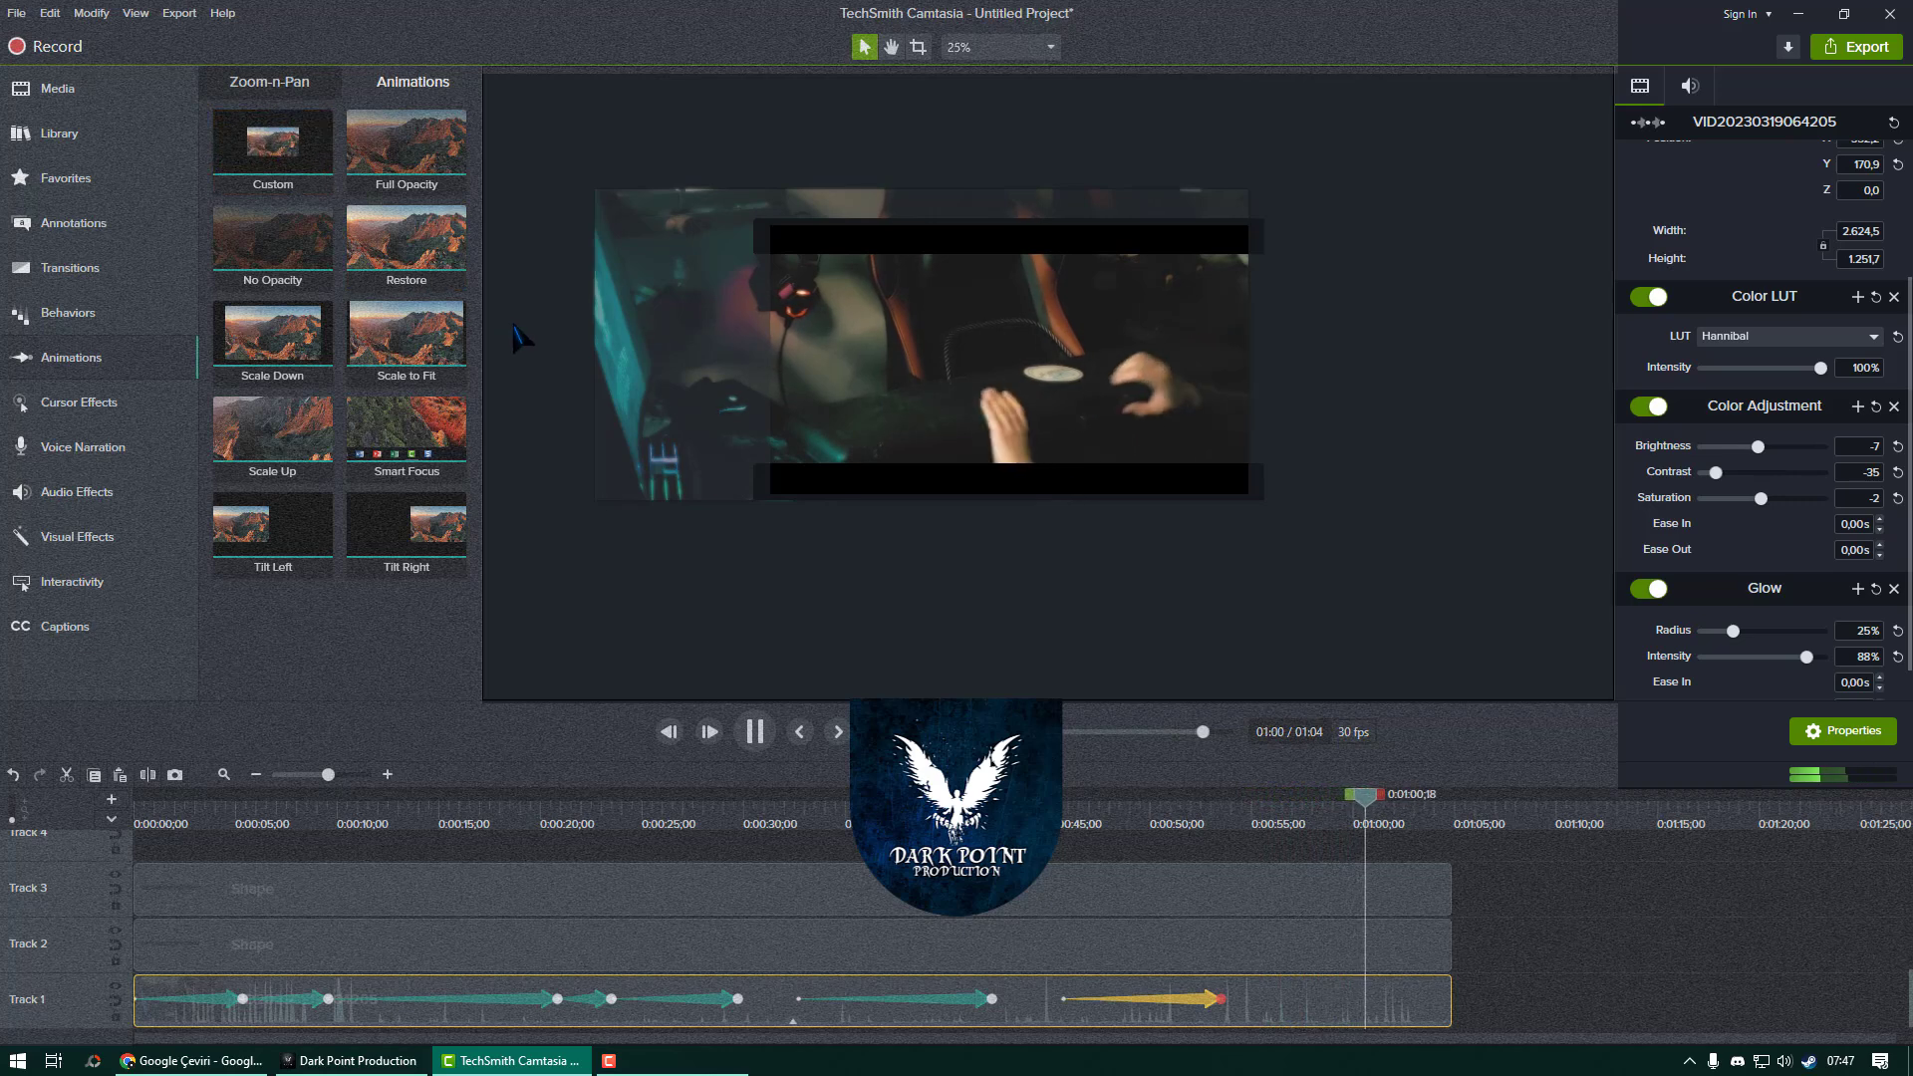
Add a Fade through black transition at the clip's end, lengthen it to start near 1:02:24, and play the ending.
left_click(932, 396)
left_click(120, 267)
scroll(430, 485, "down", 5)
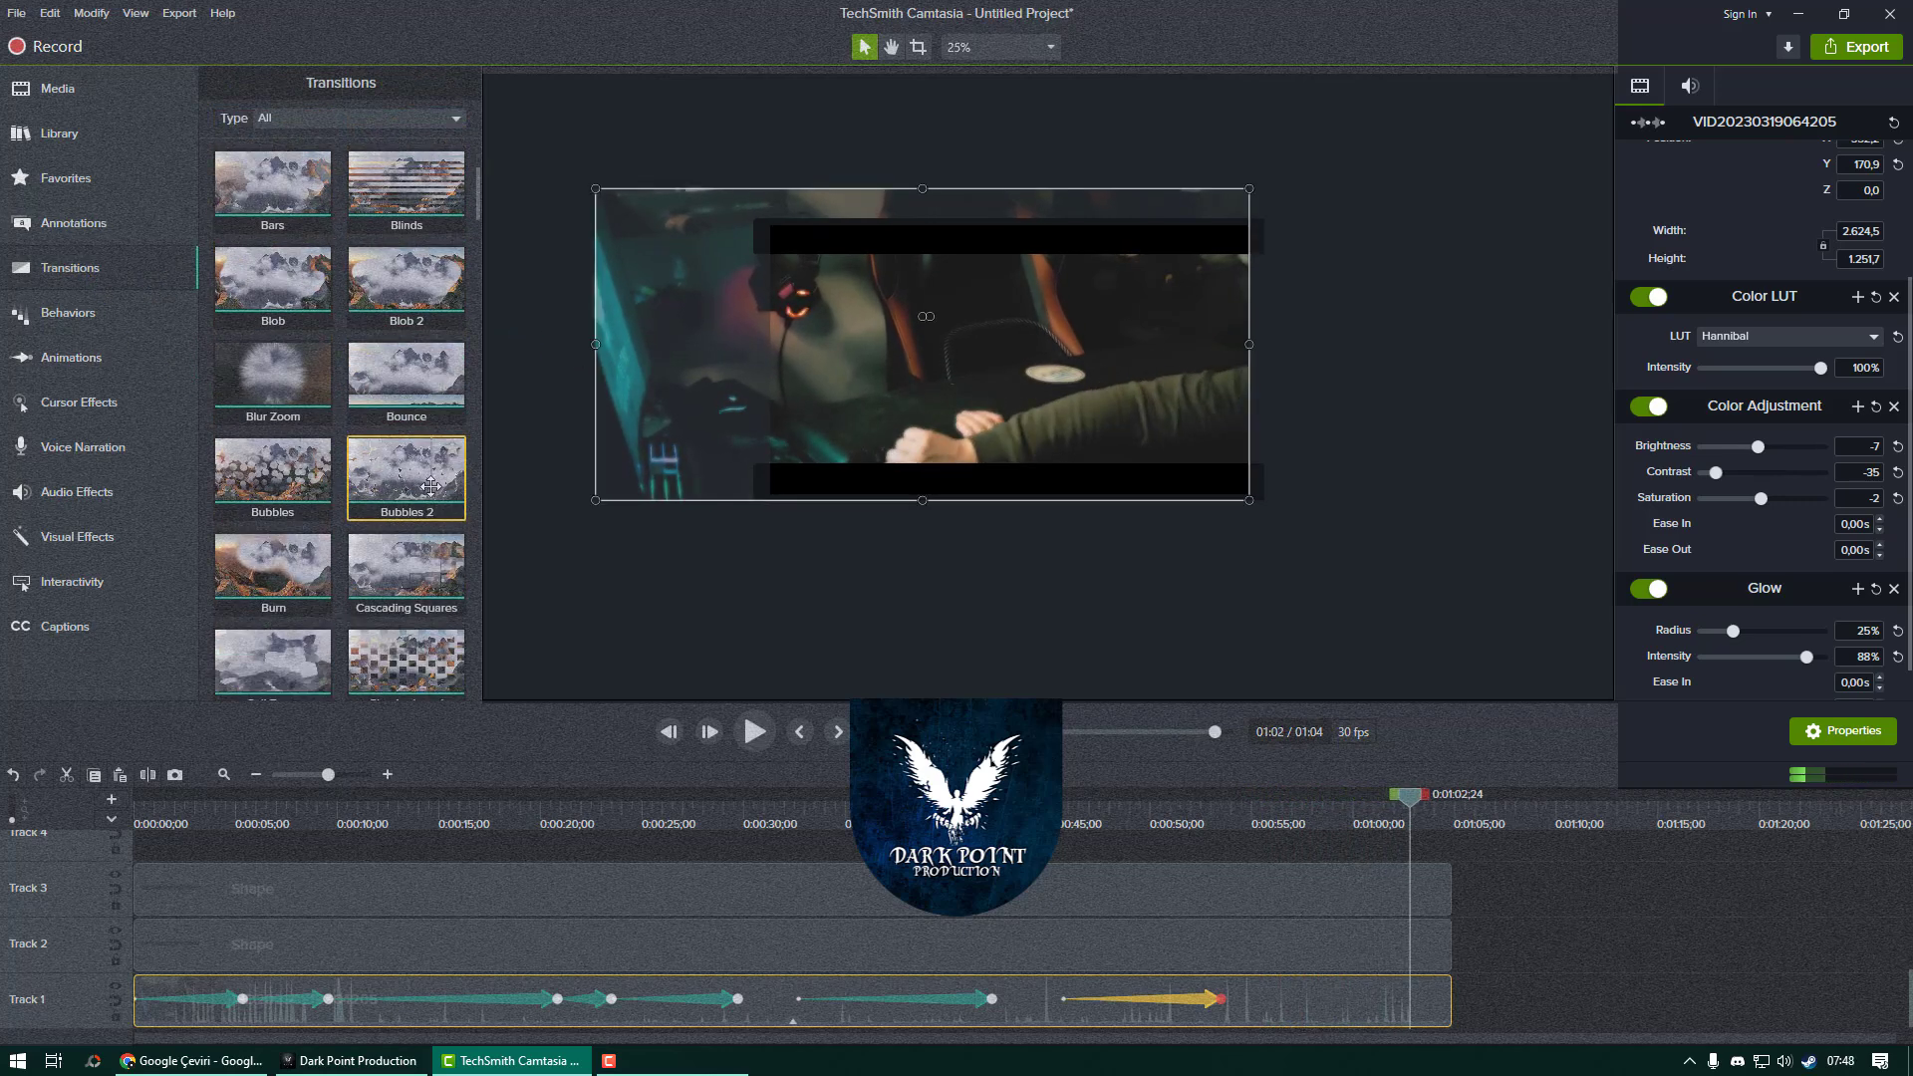
scroll(430, 486, "down", 5)
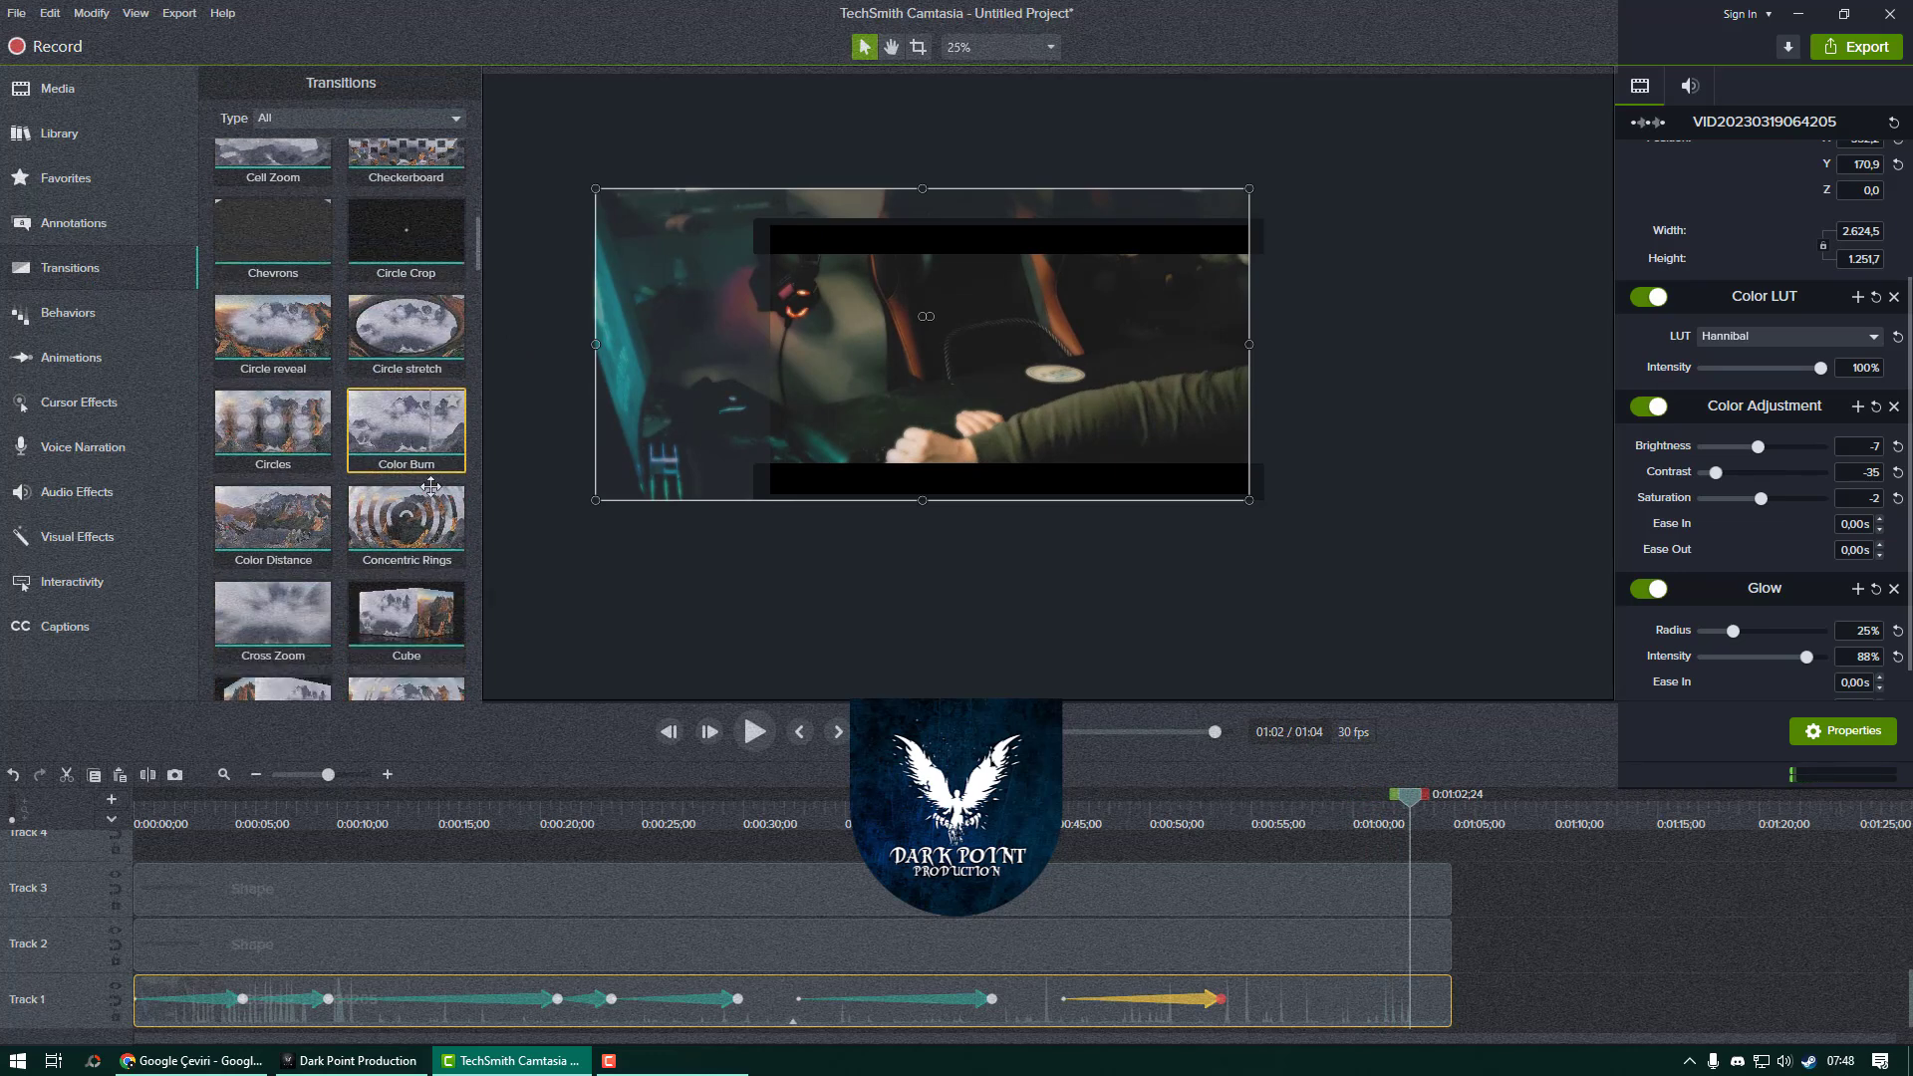
scroll(423, 495, "down", 2)
left_click_drag(407, 573, 1421, 1017)
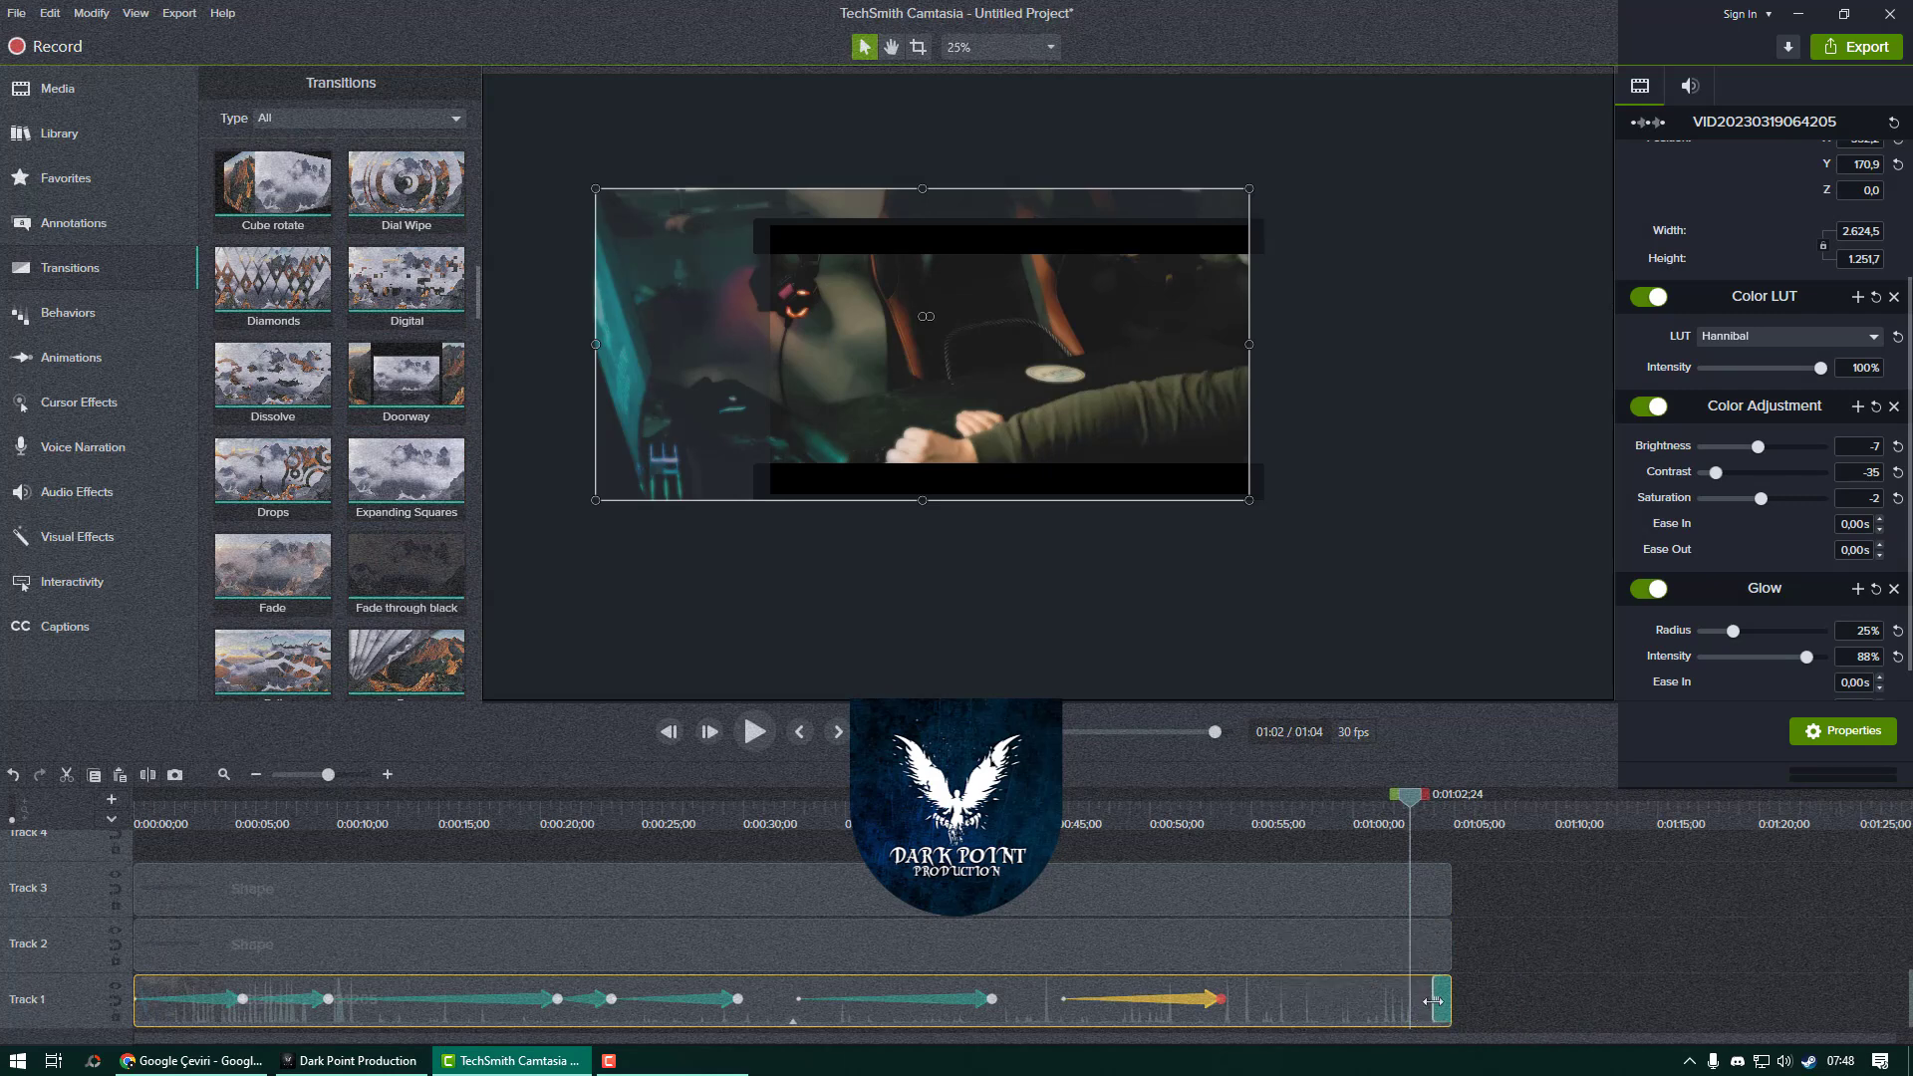
left_click(1412, 996)
key("space")
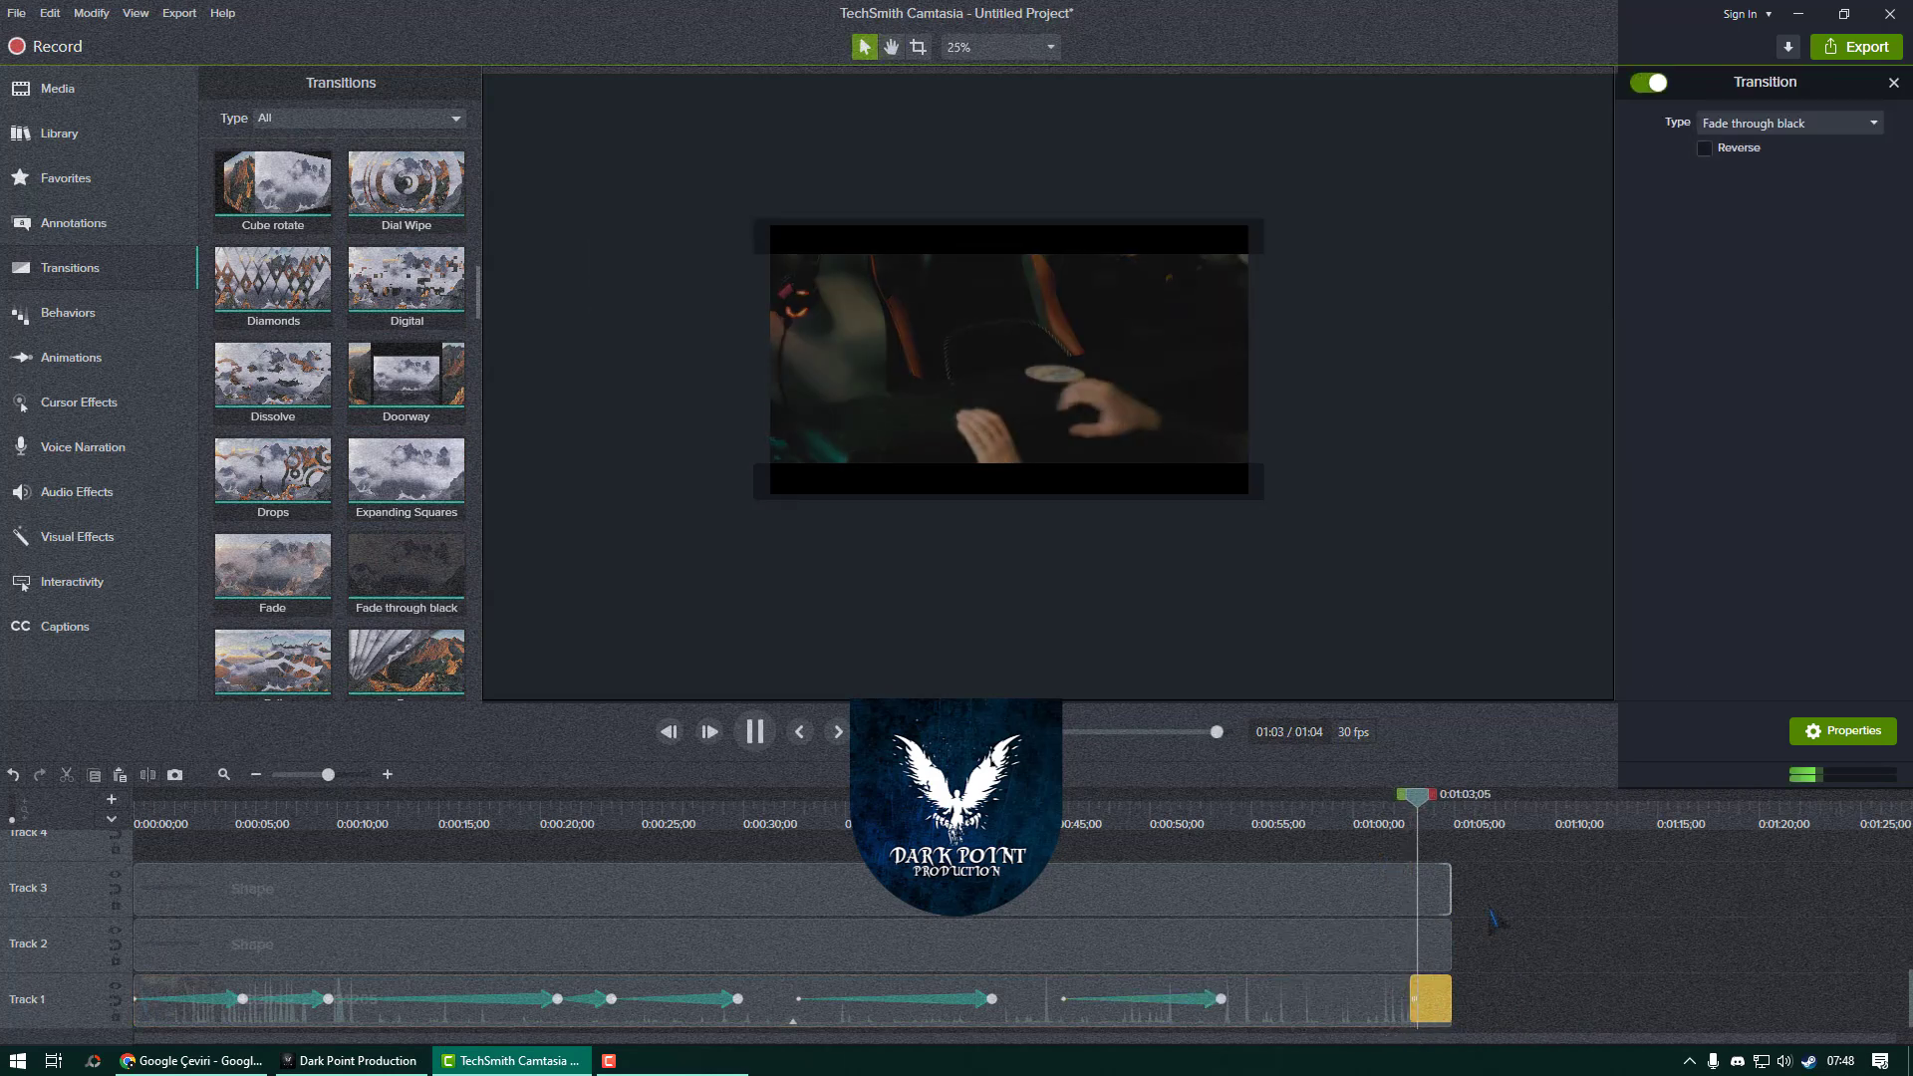